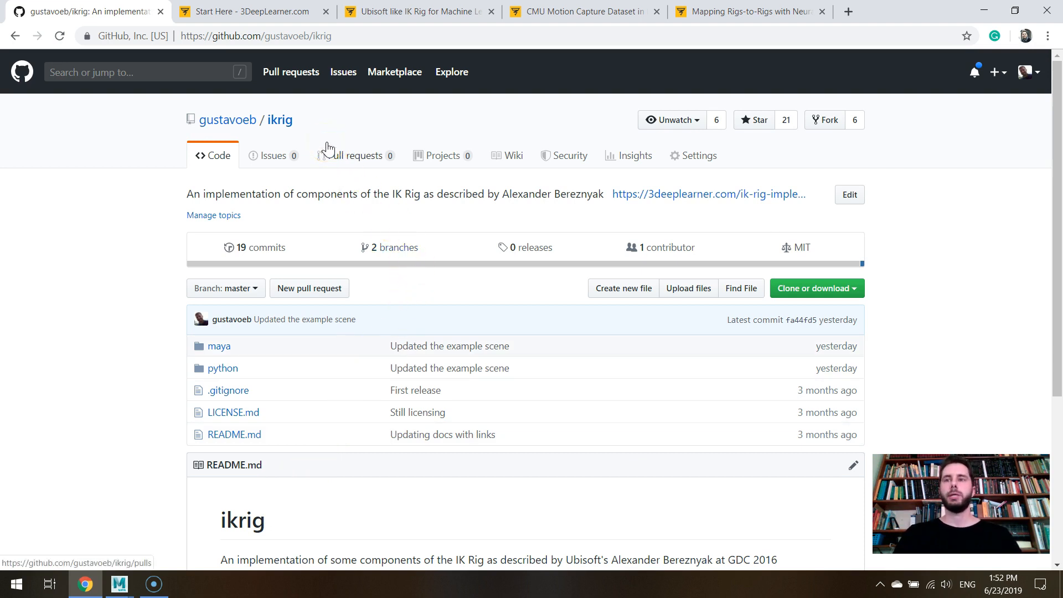
- Review the opening of the Ubisoft-like IK Rig article and return to the ikrig GitHub repository page
click(418, 12)
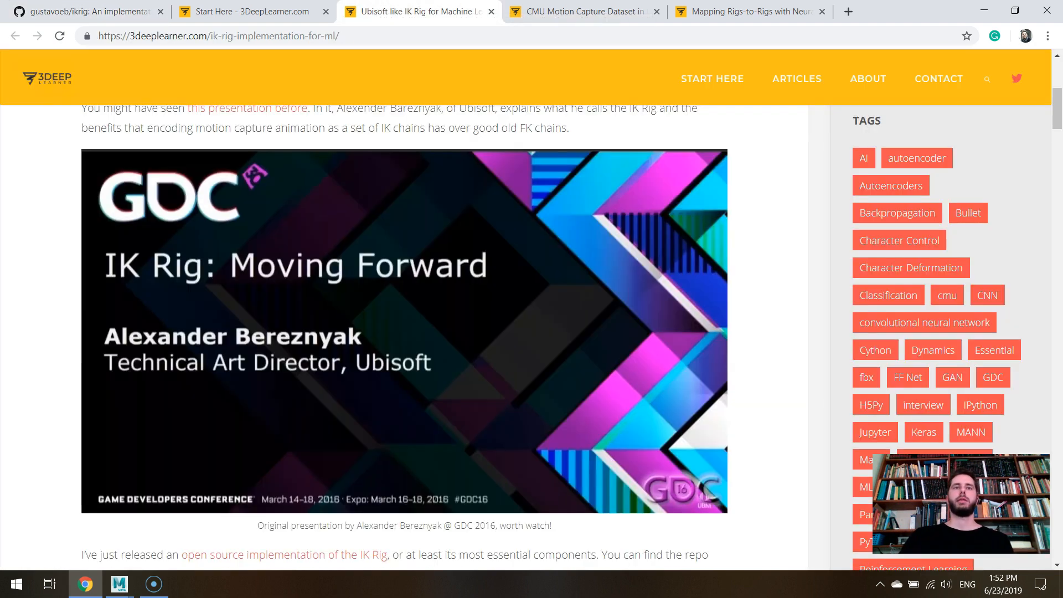
scroll(390, 161, up, 2)
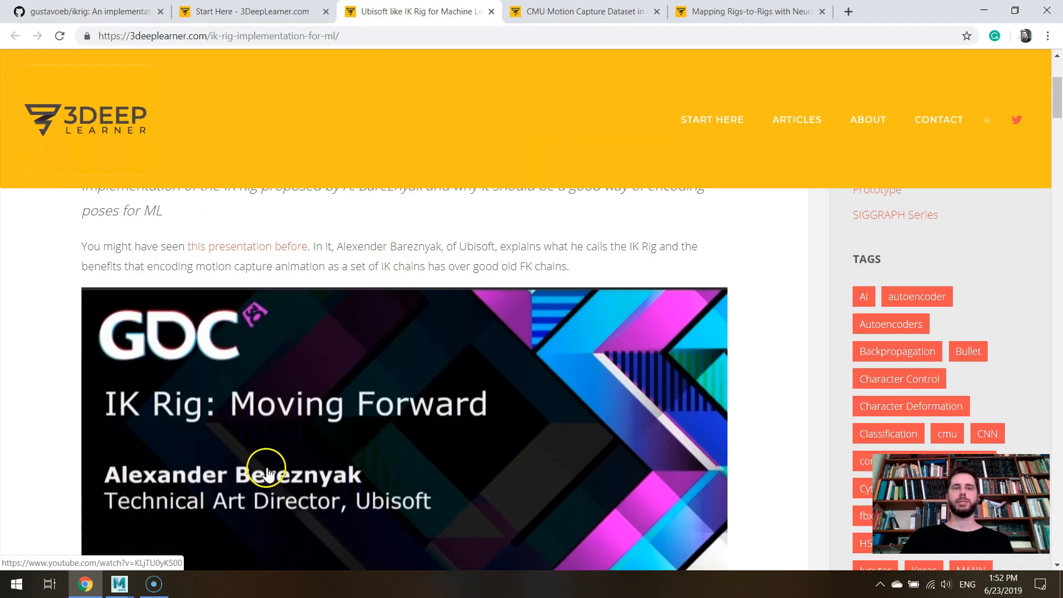
scroll(403, 491, up, 3)
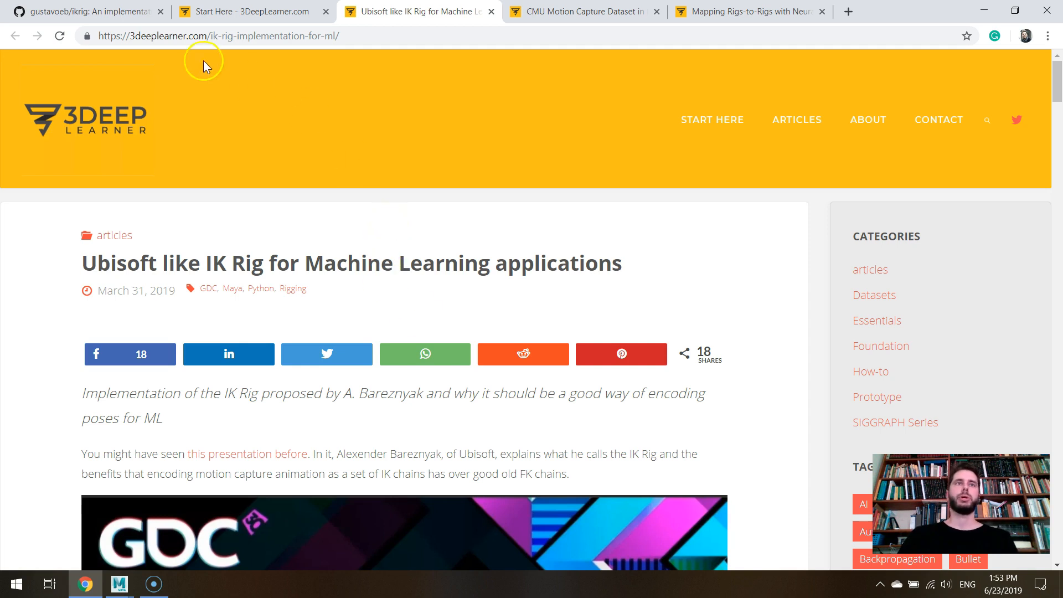
click(113, 11)
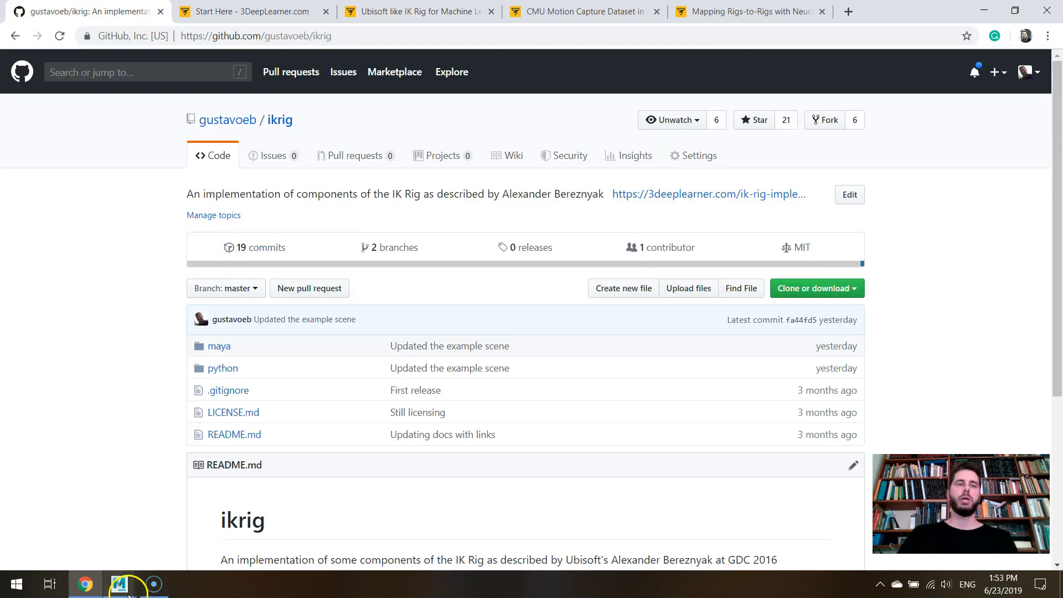
- Switch to Maya and inspect the LeftUpLeg and Hips joints of the standalone skeleton beside the mannequin
mouse_move(128, 592)
click(242, 518)
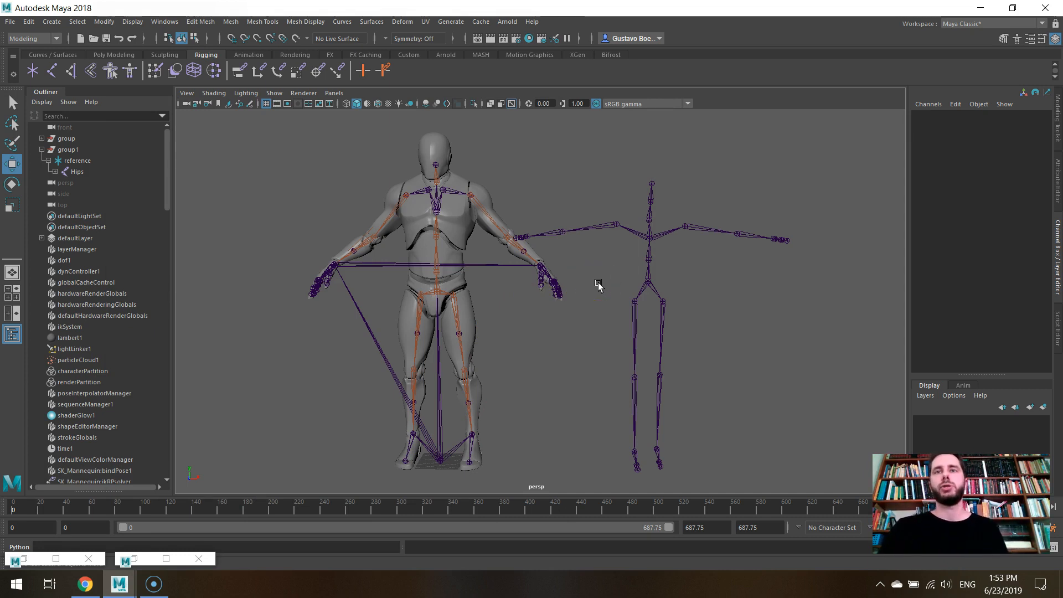
click(666, 302)
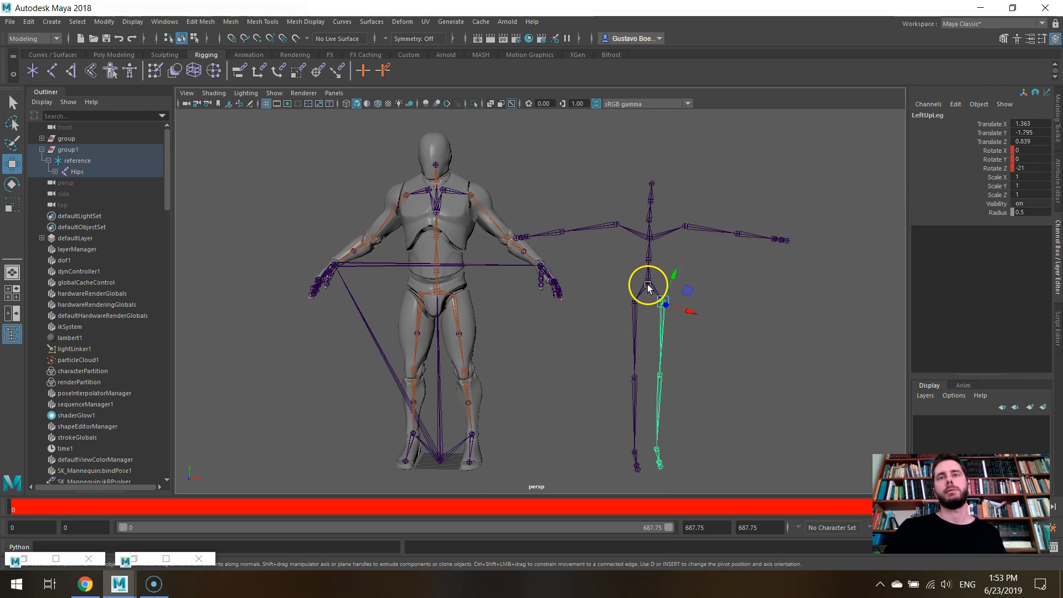
drag(622, 304, 695, 343)
click(707, 280)
click(646, 282)
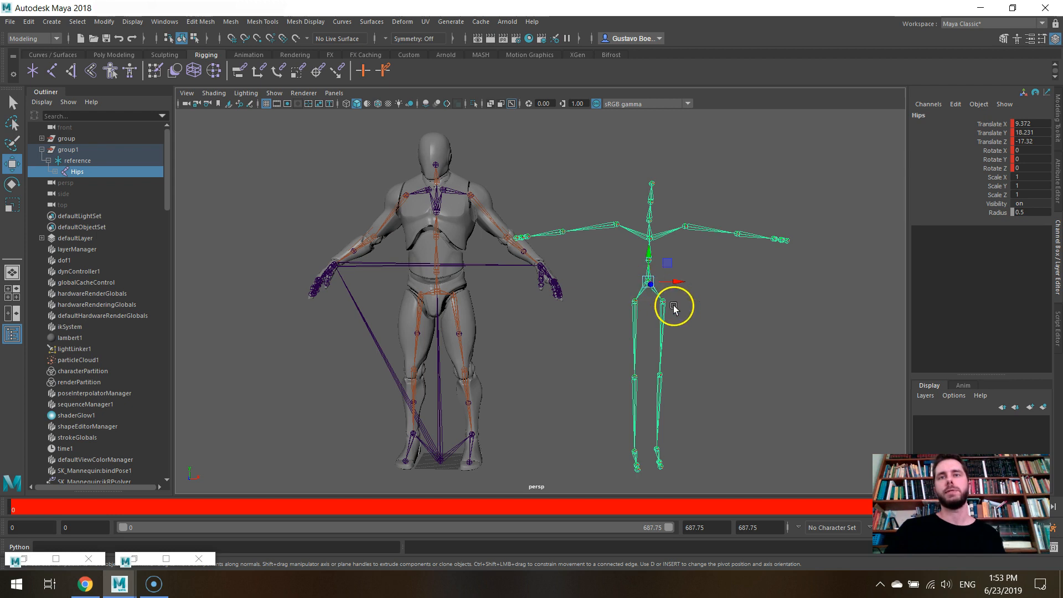
- Inspect the standalone skeleton's LeftArm and Hips joints, and select both leg chains from the hip joints
click(687, 226)
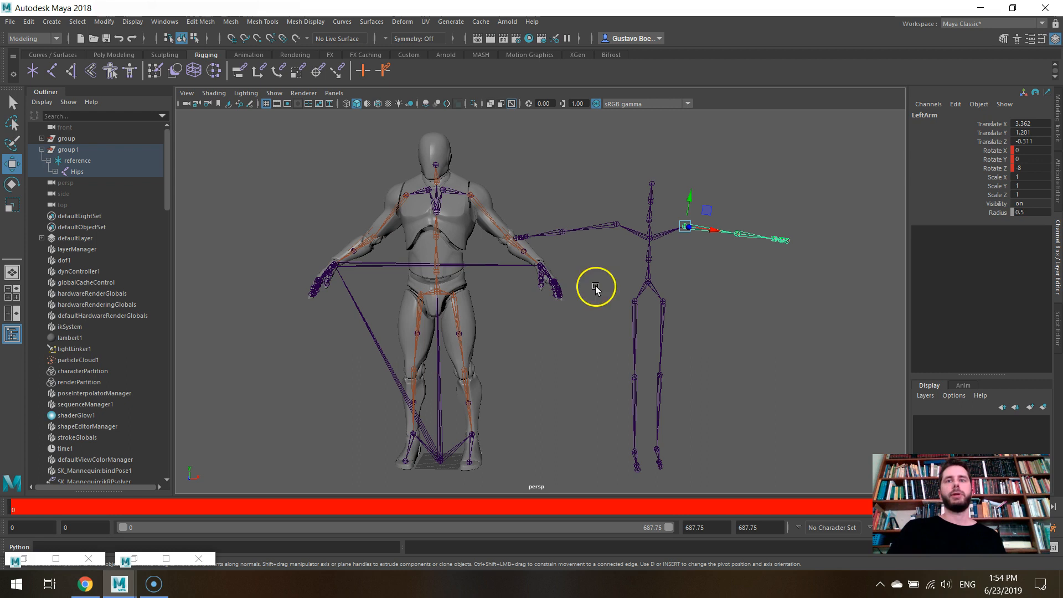
click(651, 281)
scroll(650, 281, up, 3)
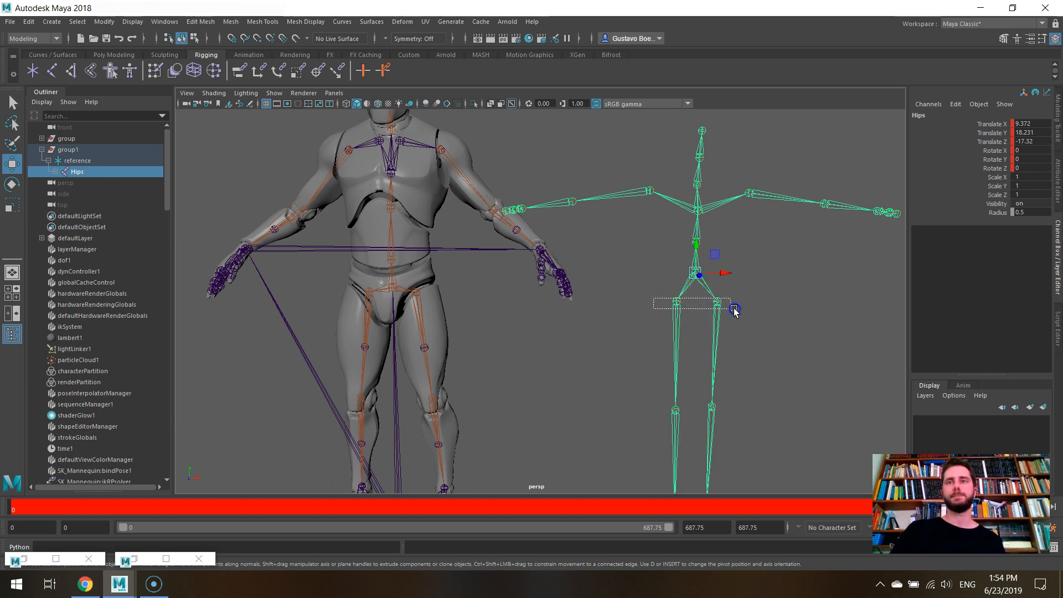
click(730, 308)
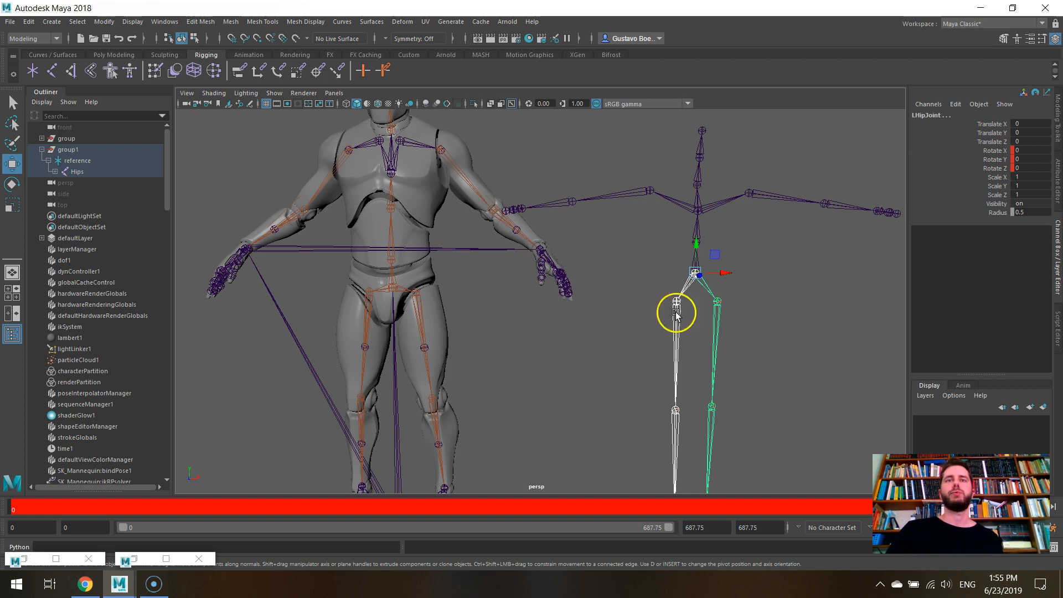
- Try moving the mannequin's right thigh joint, undo the move, and inspect the skeleton's RHipJoint
click(369, 298)
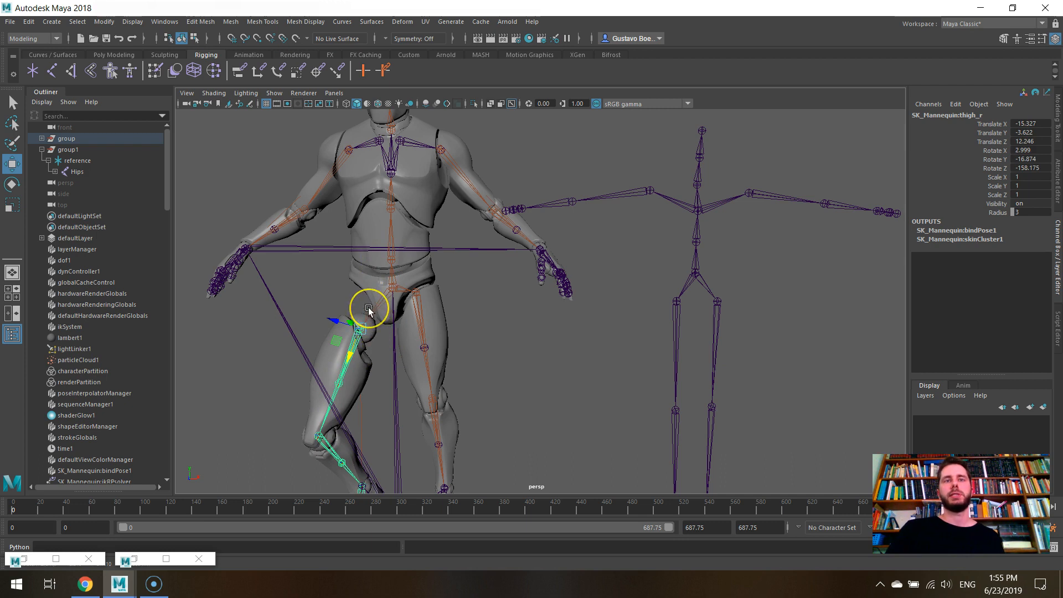
click(120, 39)
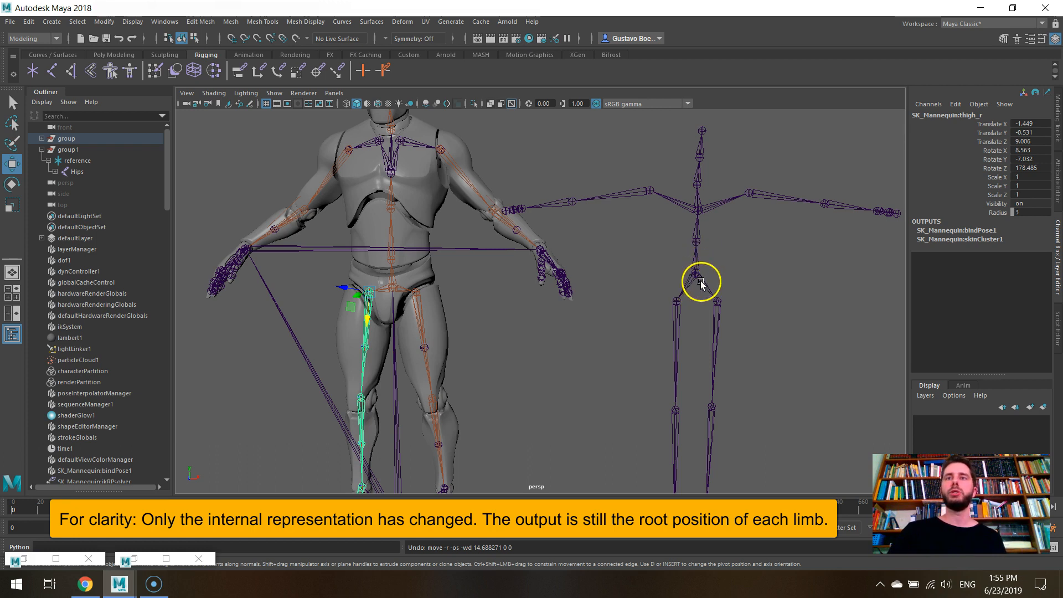
click(694, 280)
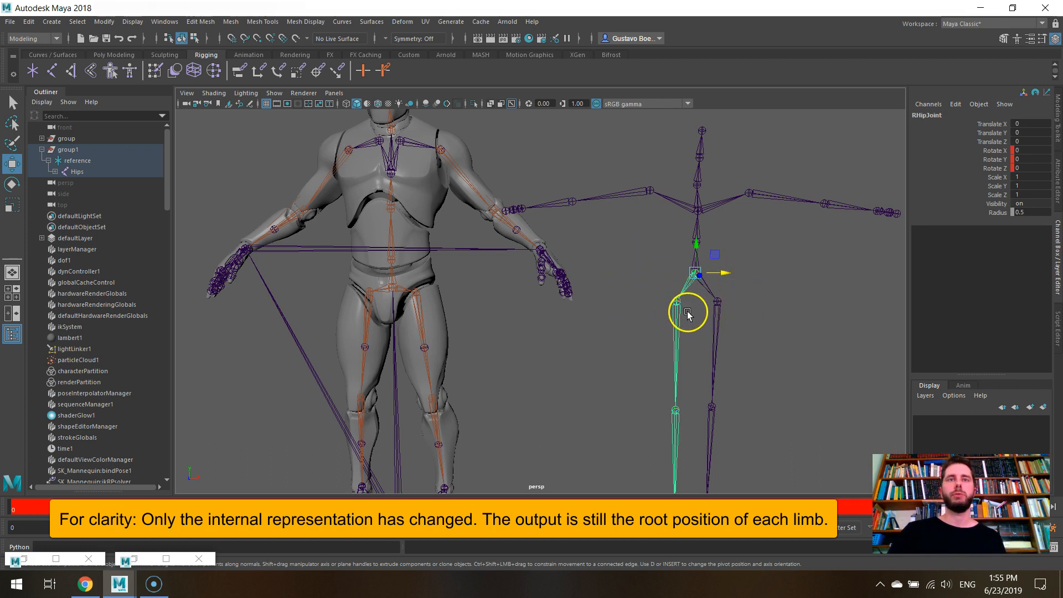
click(646, 320)
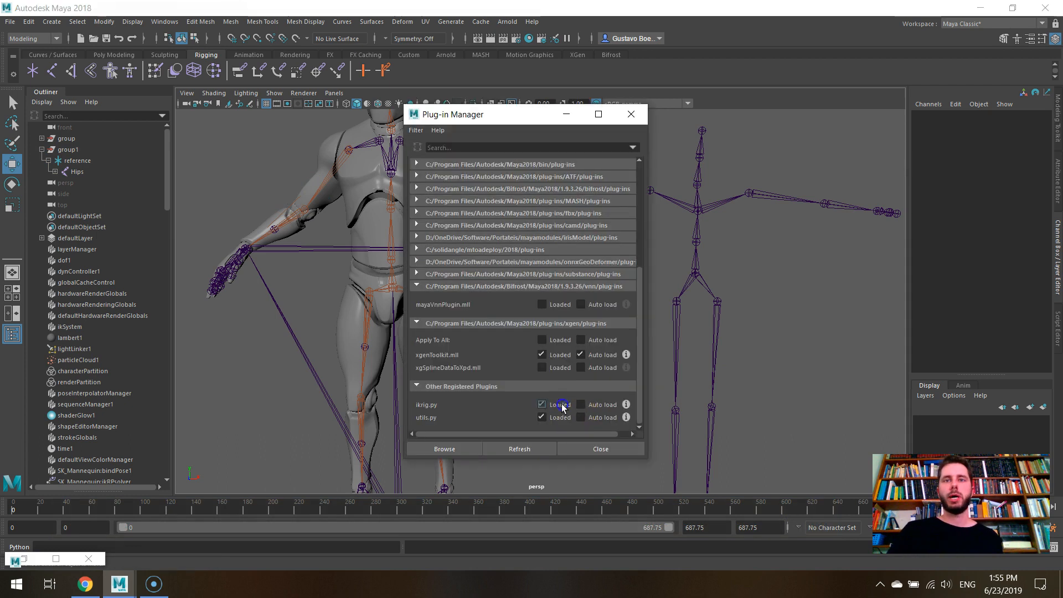
- Load the ikrig.py plug-in listed in the mayaplugins folder
scroll(563, 408, up, 5)
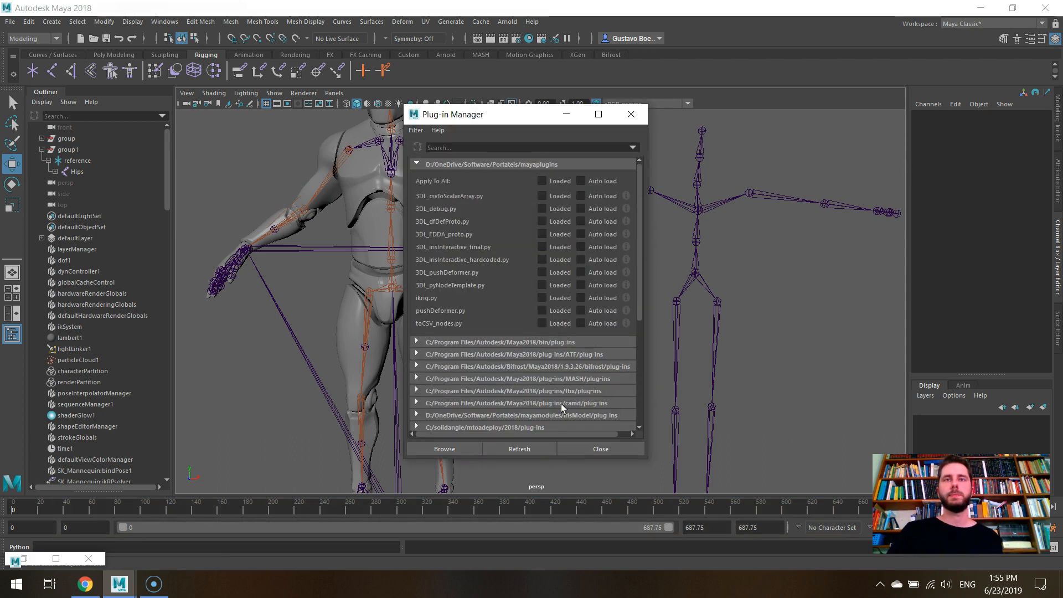
click(548, 298)
click(566, 114)
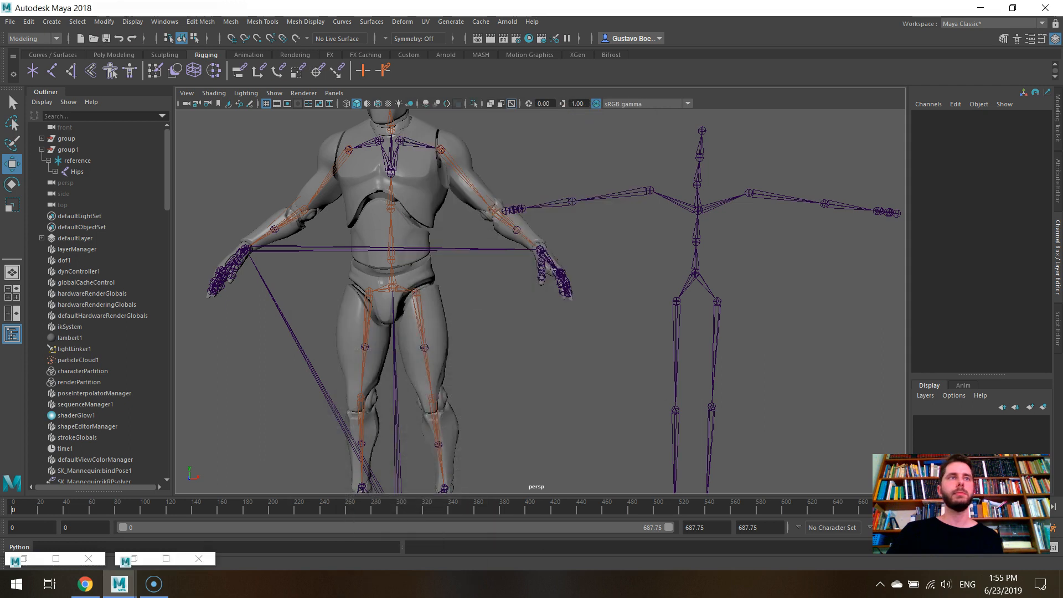
- Open the recent scene mannequin_example.ma
click(10, 22)
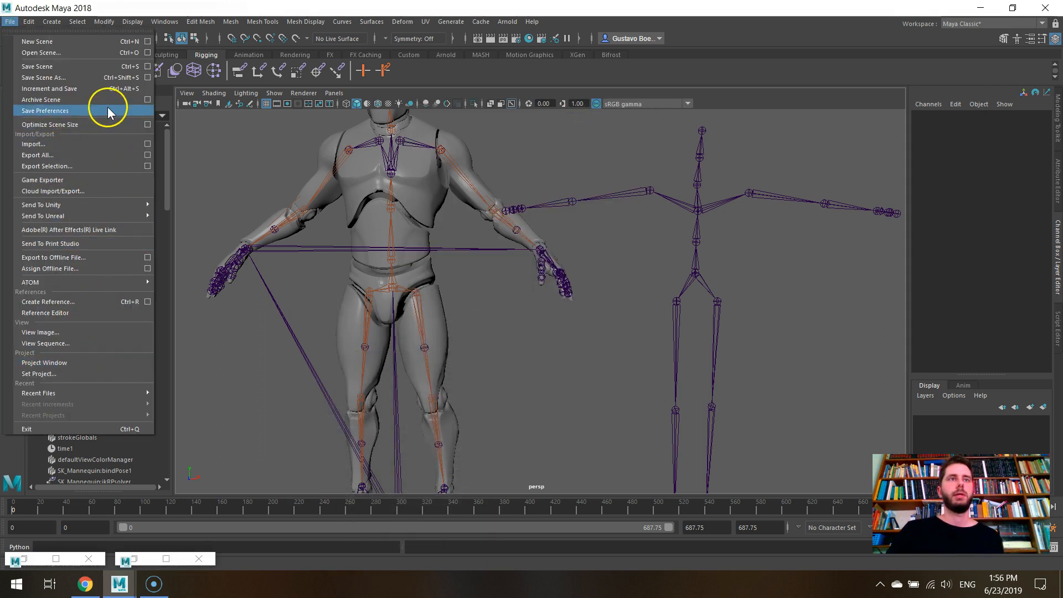
click(117, 394)
click(221, 393)
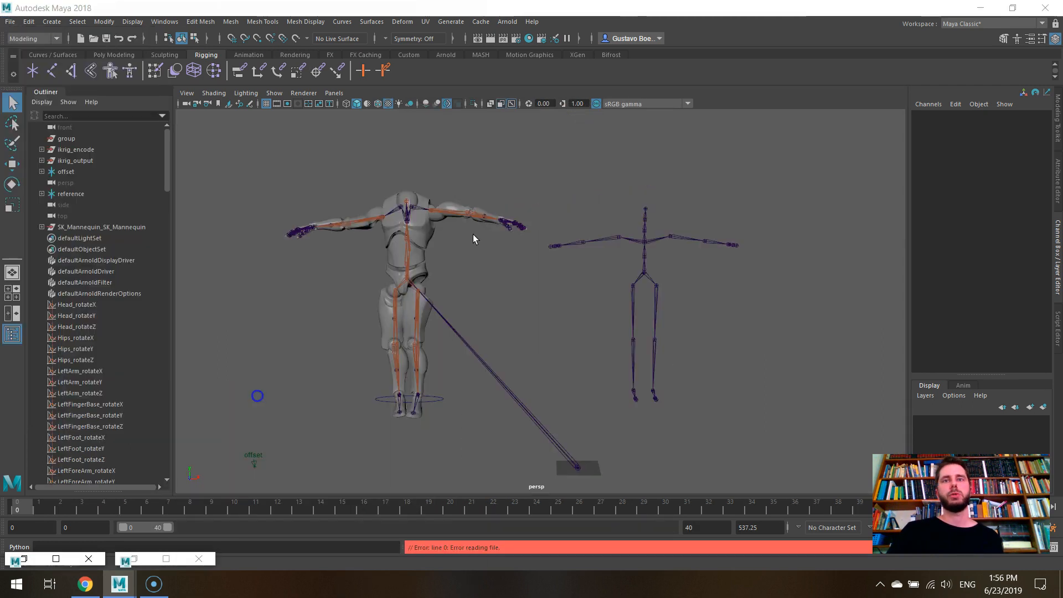
- Inspect the skeleton's Neck joint and the mannequin's left clavicle joint in the example scene
alt+right_drag(473, 235, 390, 247)
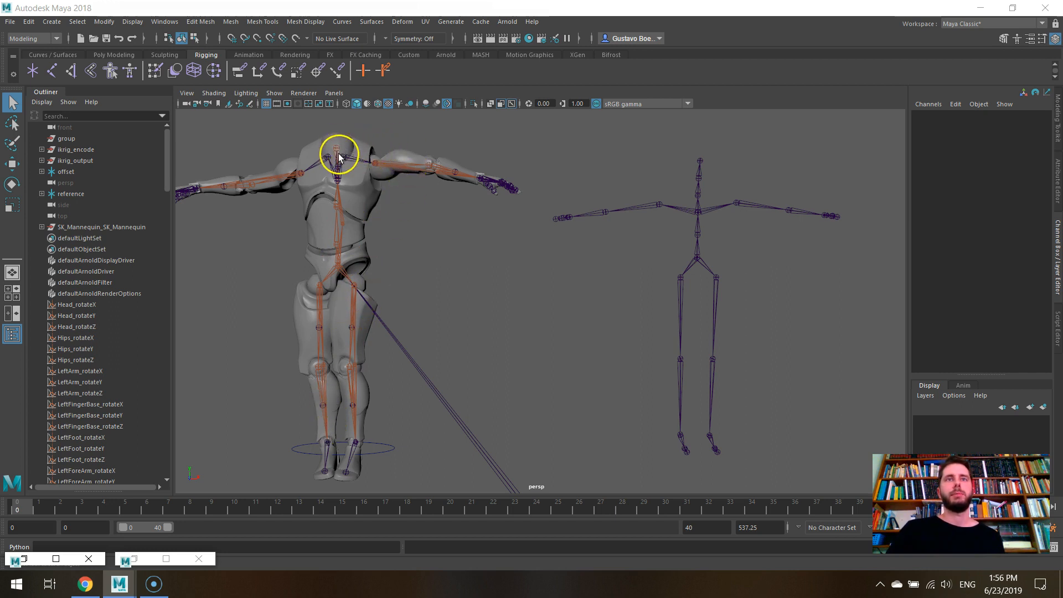
drag(684, 207, 706, 214)
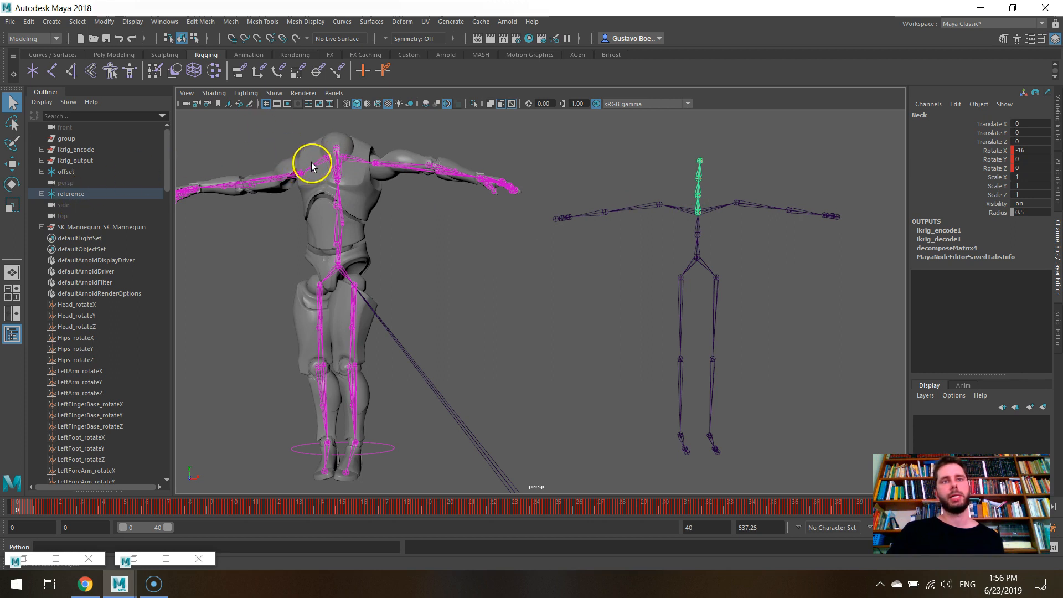
click(340, 157)
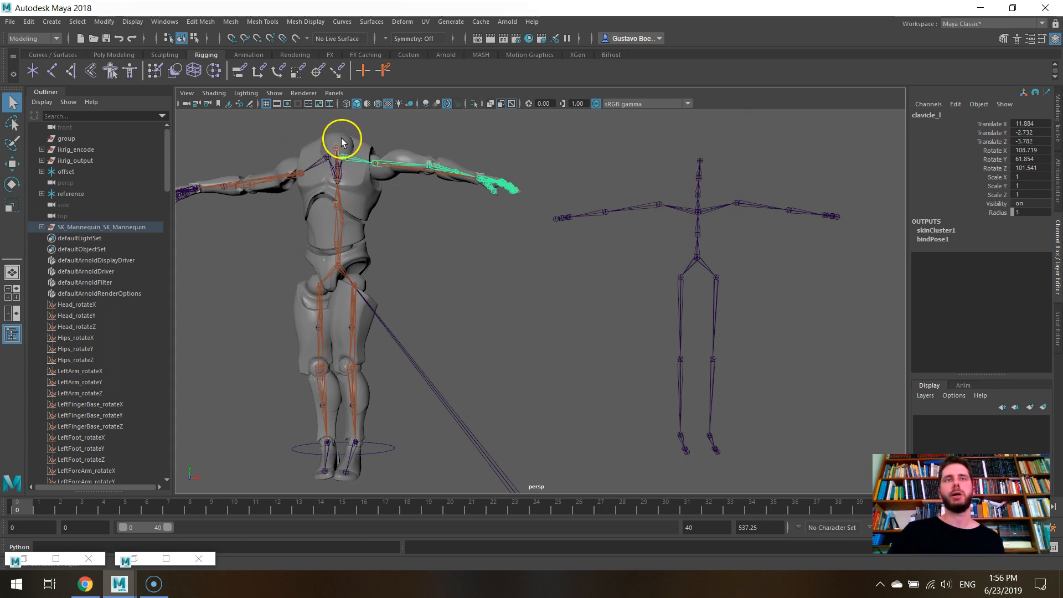
scroll(337, 228, down, 1)
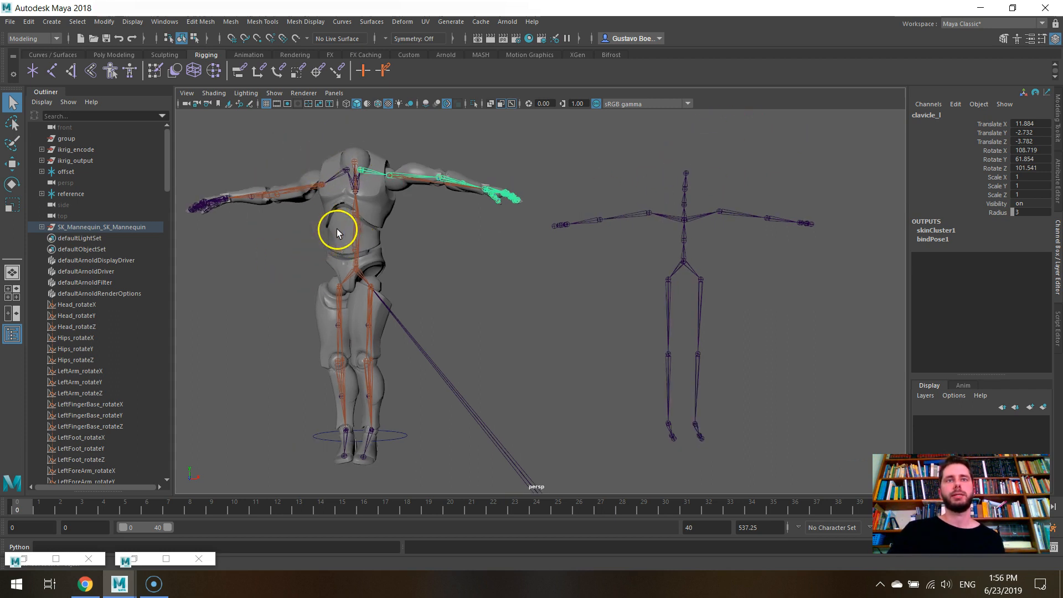
- Start a new empty scene without saving the changes to the current one
click(15, 25)
click(21, 39)
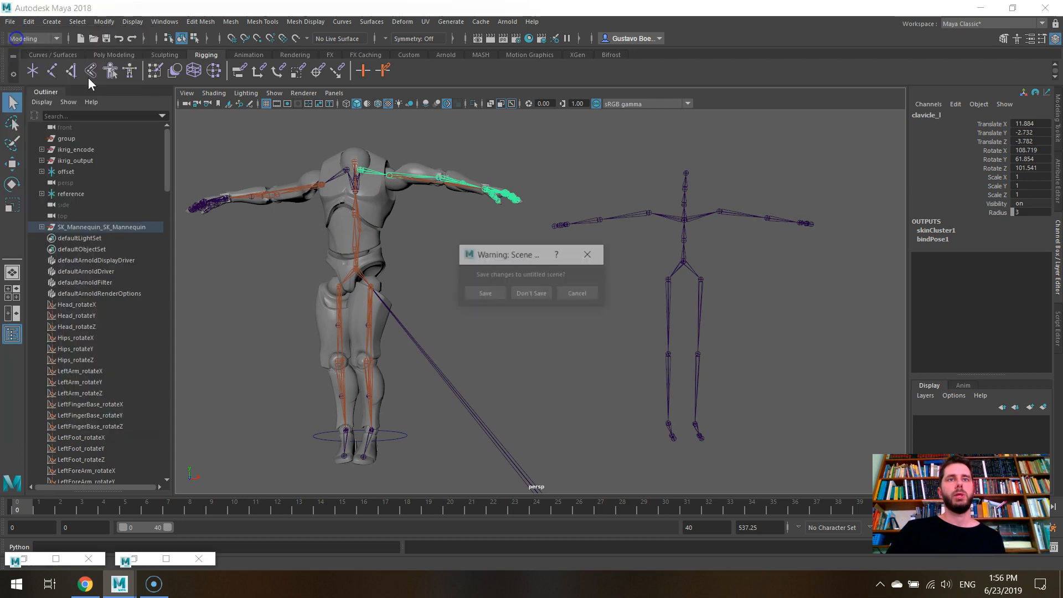
click(540, 299)
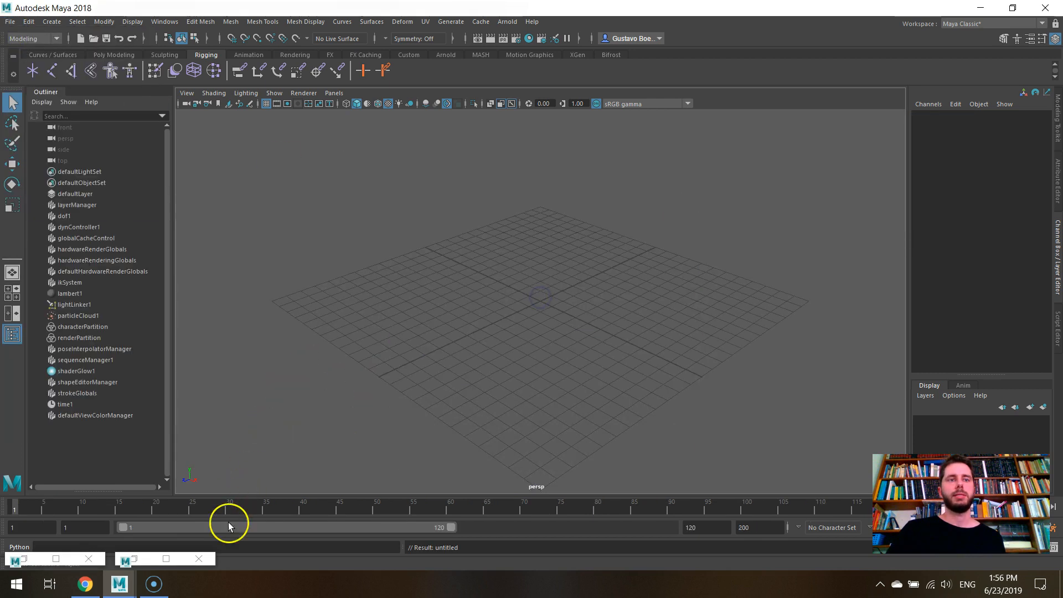
- Try to load the ikrig.py plug-in from the D:\OneDrive\Repos\ikrig\python folder
click(148, 559)
scroll(533, 269, down, 5)
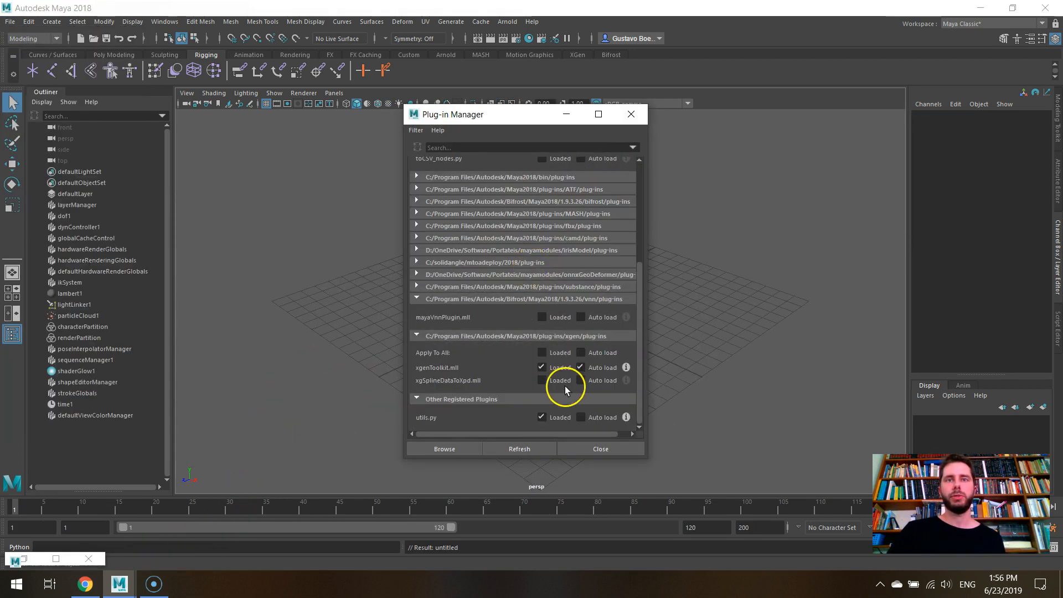
click(473, 449)
double_click(270, 195)
click(565, 113)
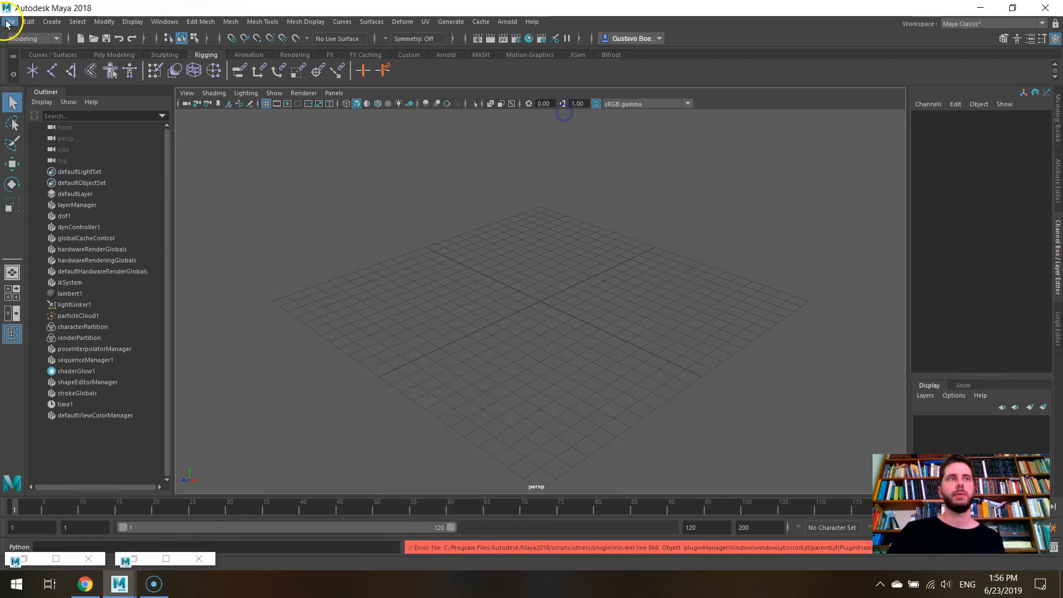
- Reopen the recent scene mannequin_example.ma
click(10, 22)
mouse_move(125, 393)
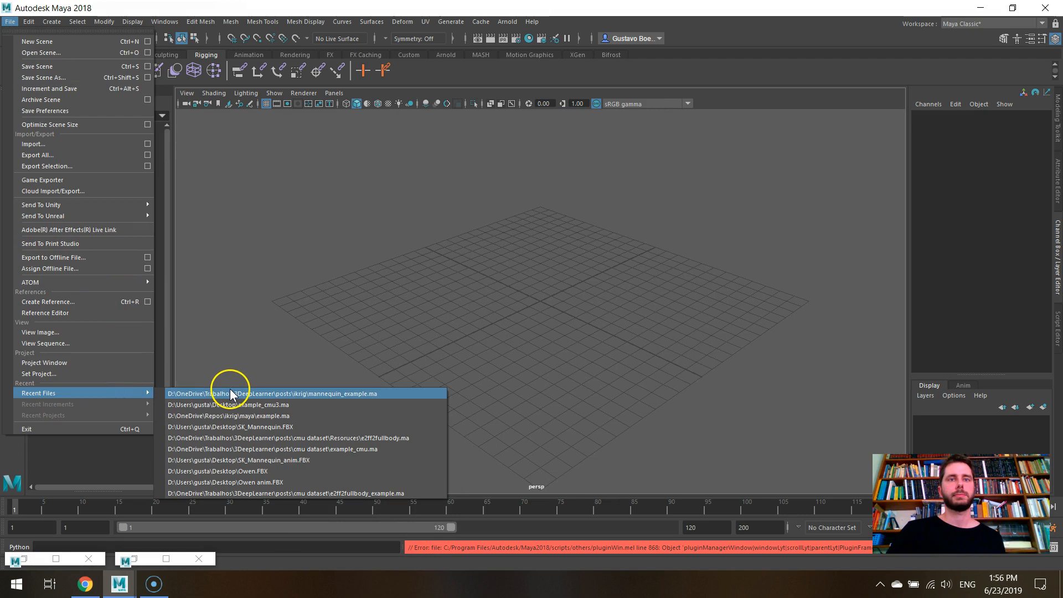
click(231, 393)
click(518, 292)
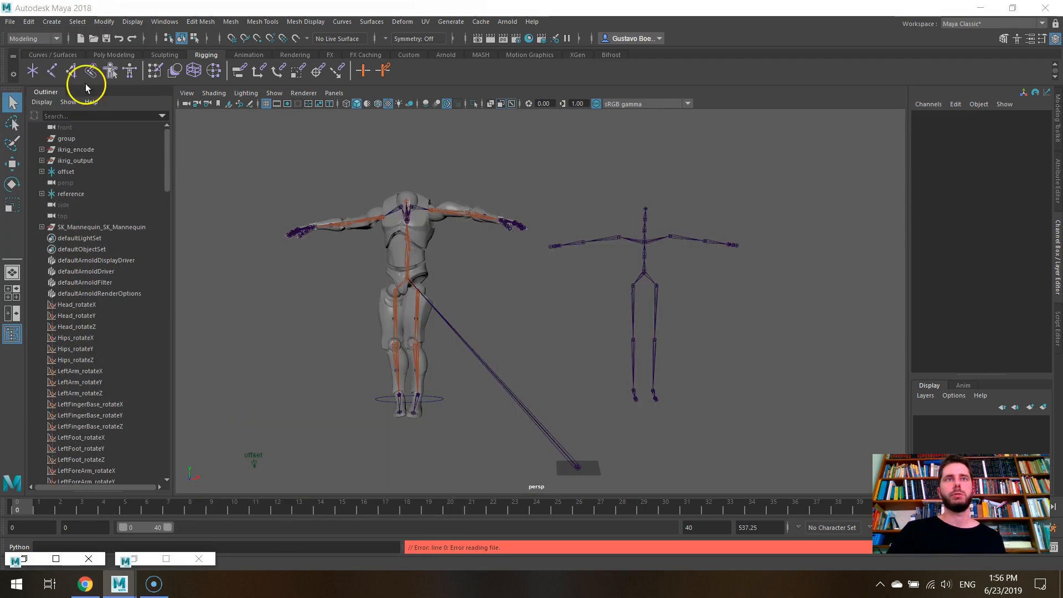
- Start a new empty scene and load the ikrig.py plug-in from D:\OneDrive\Repos\ikrig\python
click(12, 22)
click(23, 40)
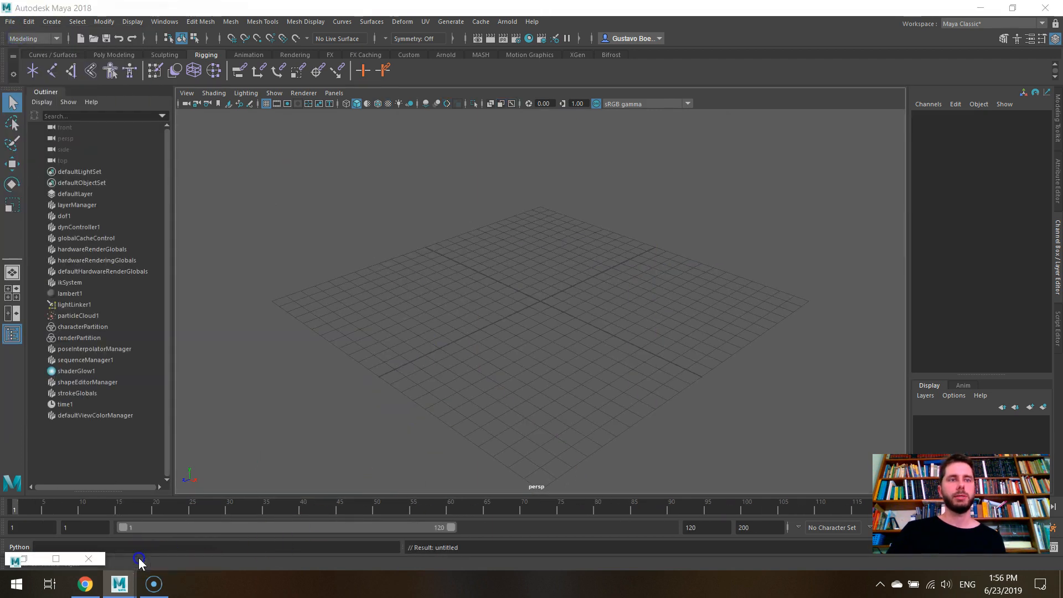
click(134, 559)
scroll(442, 387, down, 1)
scroll(502, 319, up, 3)
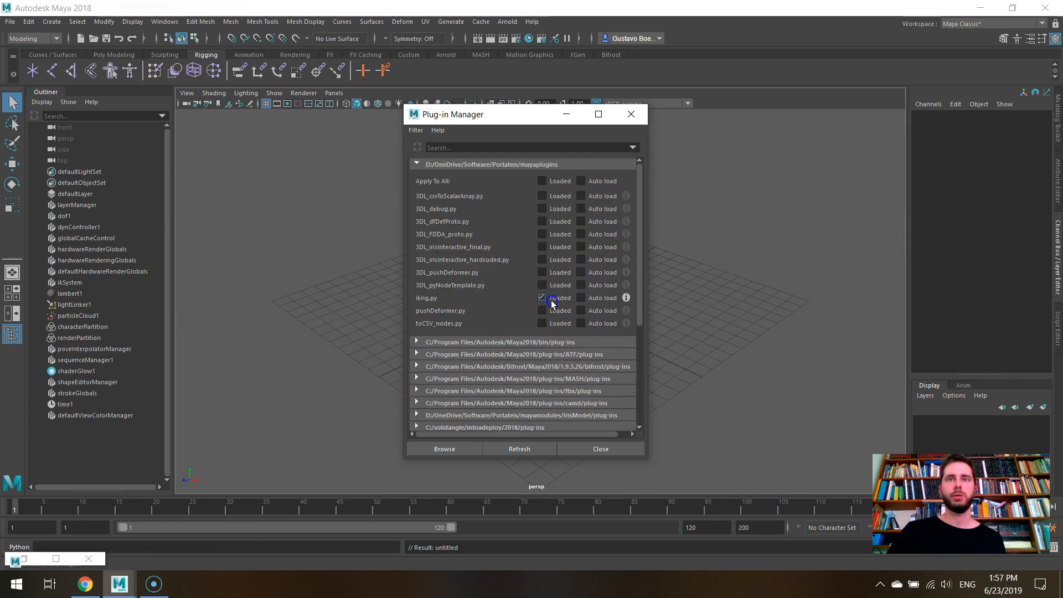
scroll(551, 303, down, 3)
click(450, 448)
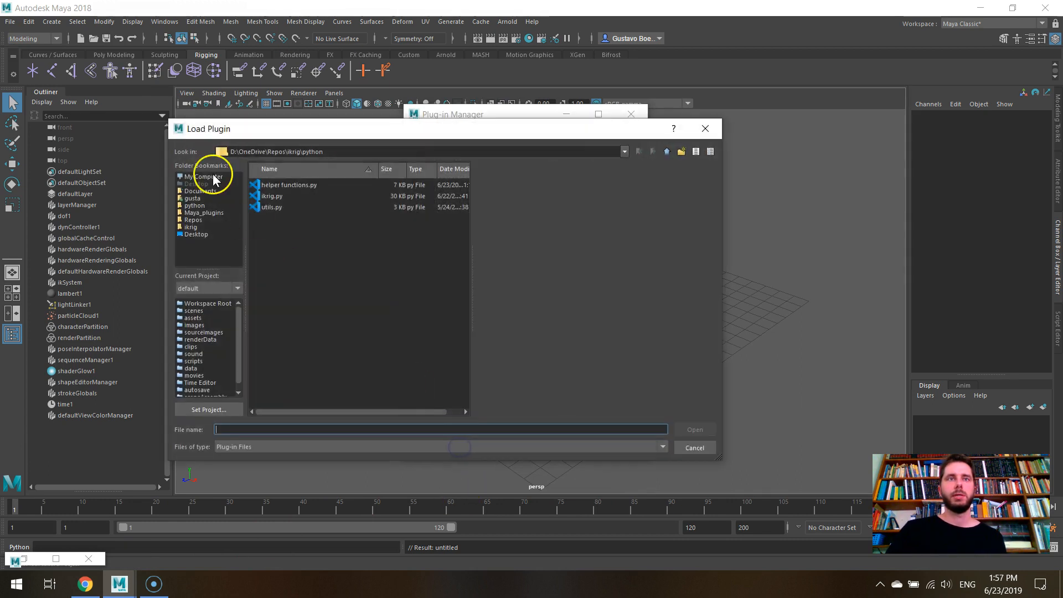
double_click(265, 195)
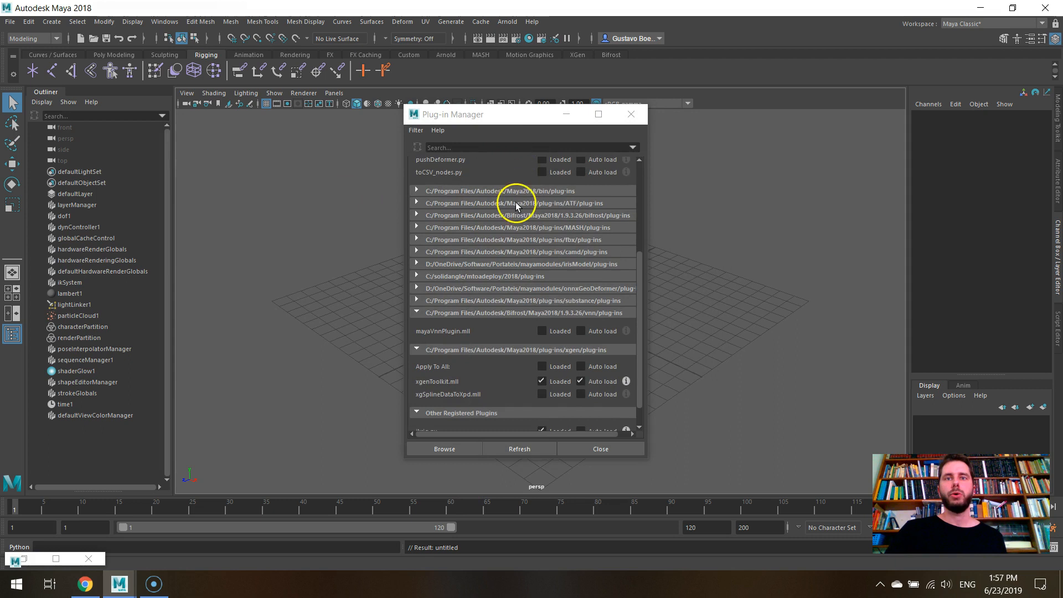
scroll(532, 194, down, 2)
click(566, 114)
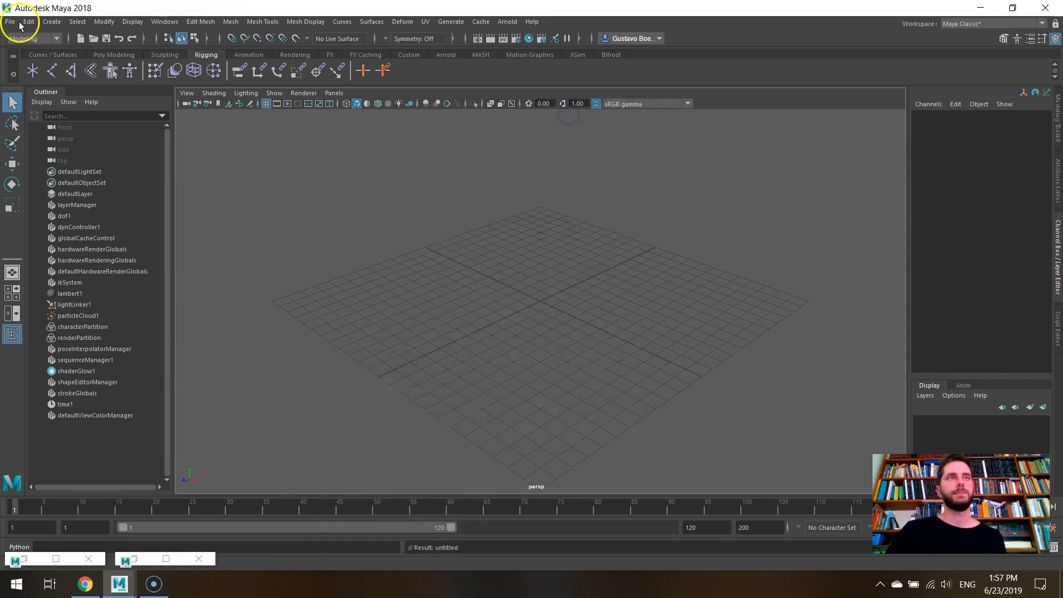
- Reopen the recent scene mannequin_example.ma from the ikrig posts folder
click(11, 21)
click(100, 385)
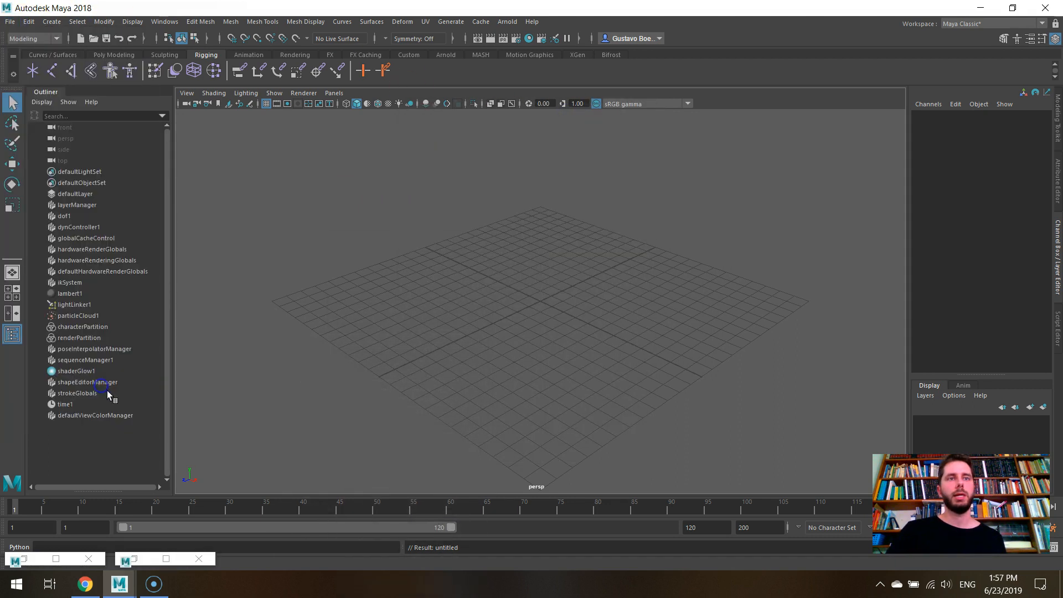
click(10, 22)
mouse_move(114, 390)
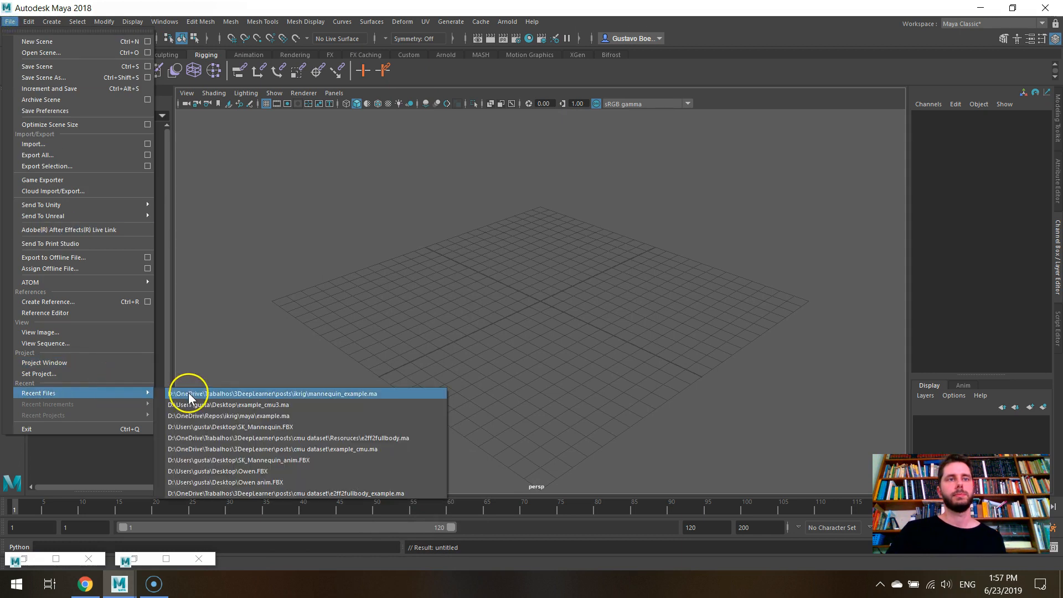
click(188, 397)
click(516, 292)
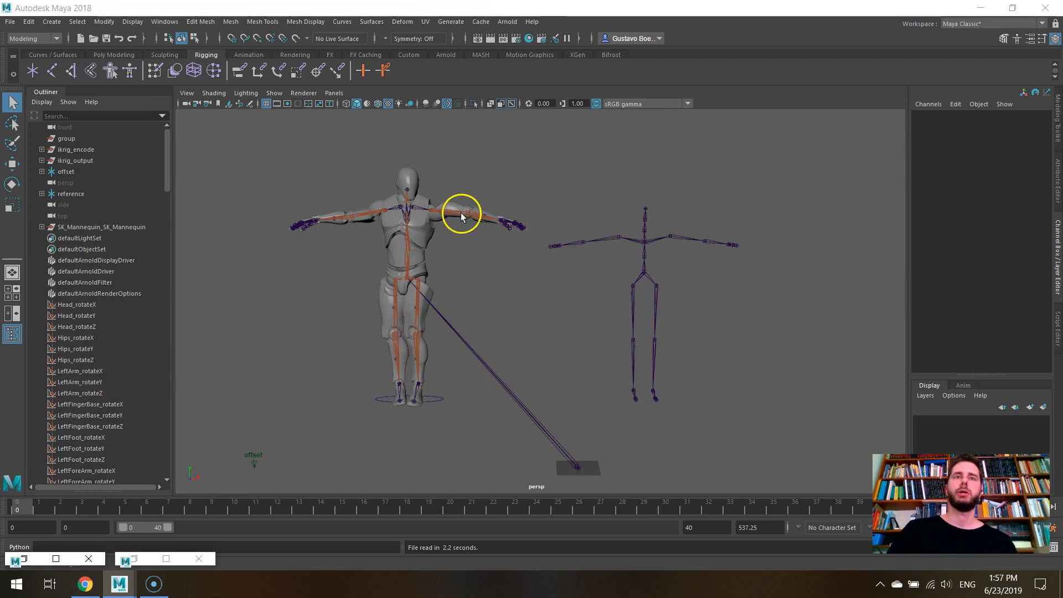
- Scrub the timeline to frame 1 and examine the mannequin and the source skeleton from different angles
alt+drag(537, 244, 508, 265)
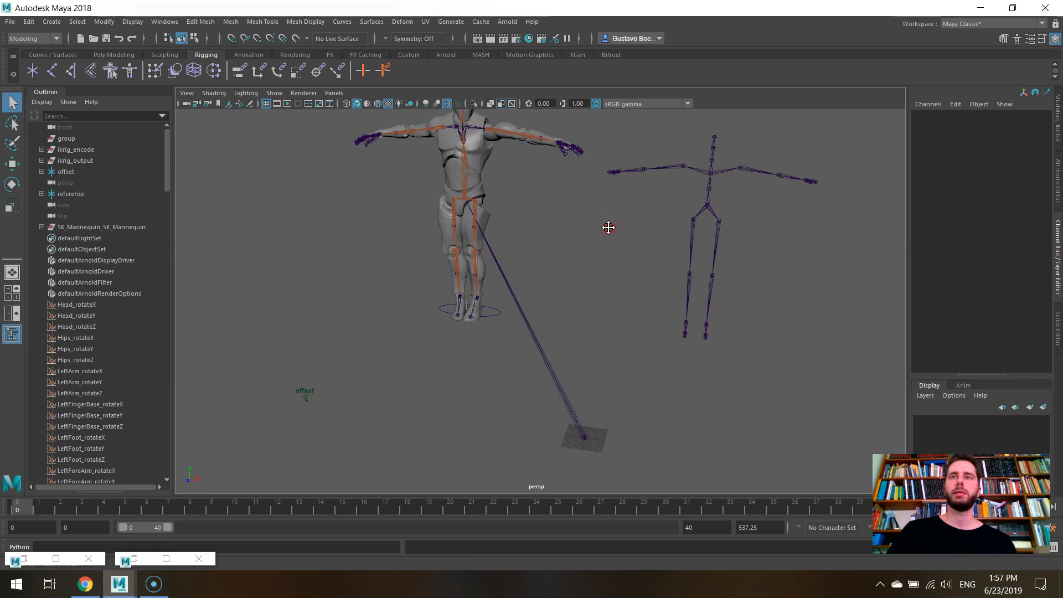
alt+middle_drag(608, 228, 511, 309)
alt+drag(511, 310, 784, 345)
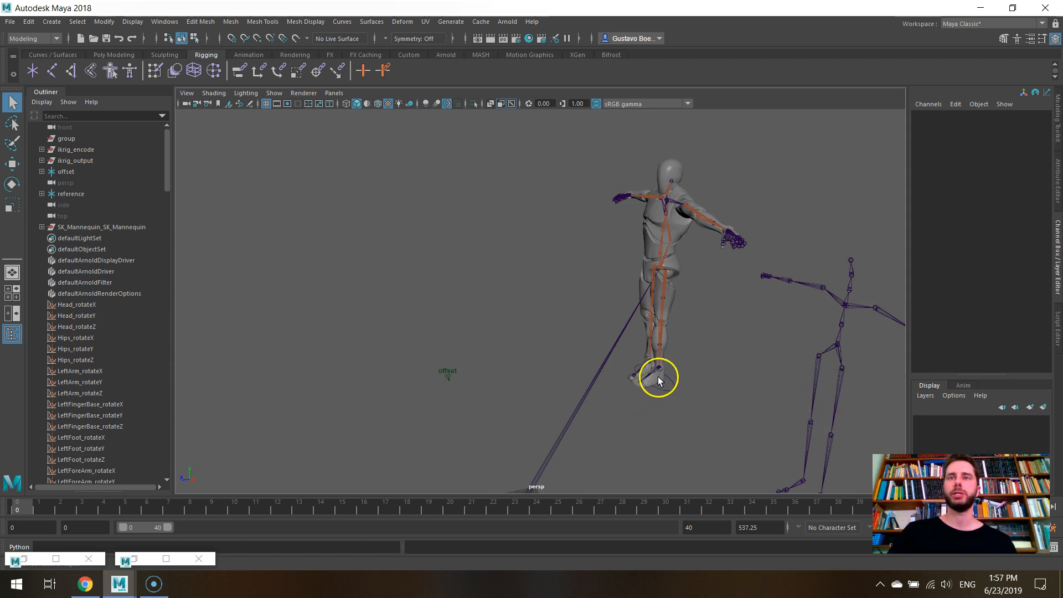
alt+drag(658, 377, 720, 364)
drag(16, 512, 38, 507)
alt+drag(478, 358, 449, 264)
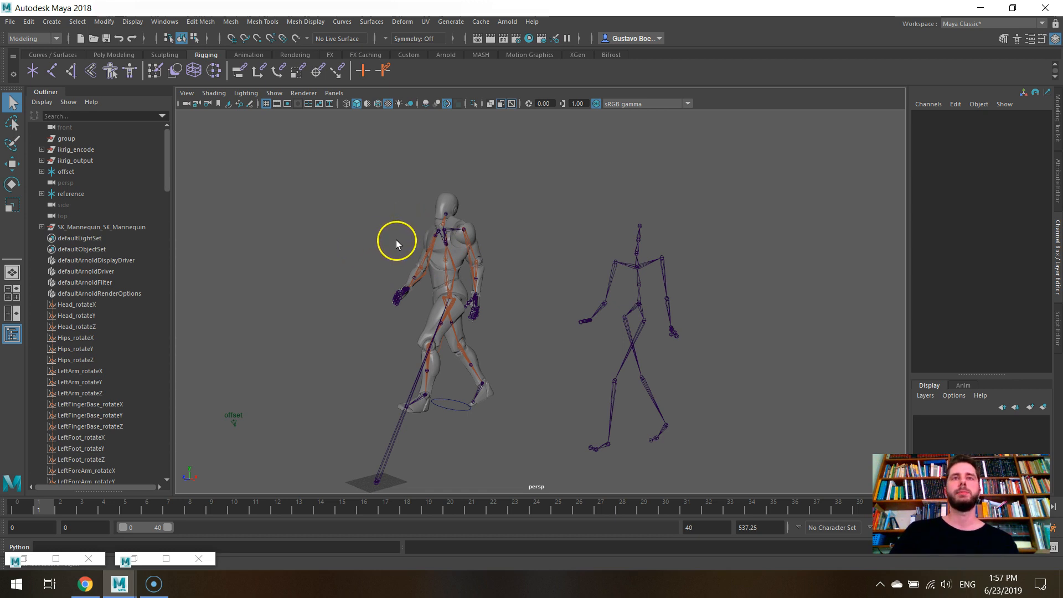
mouse_move(396, 241)
alt+mouse_down()
mouse_move(413, 253)
mouse_move(398, 242)
alt+mouse_up()
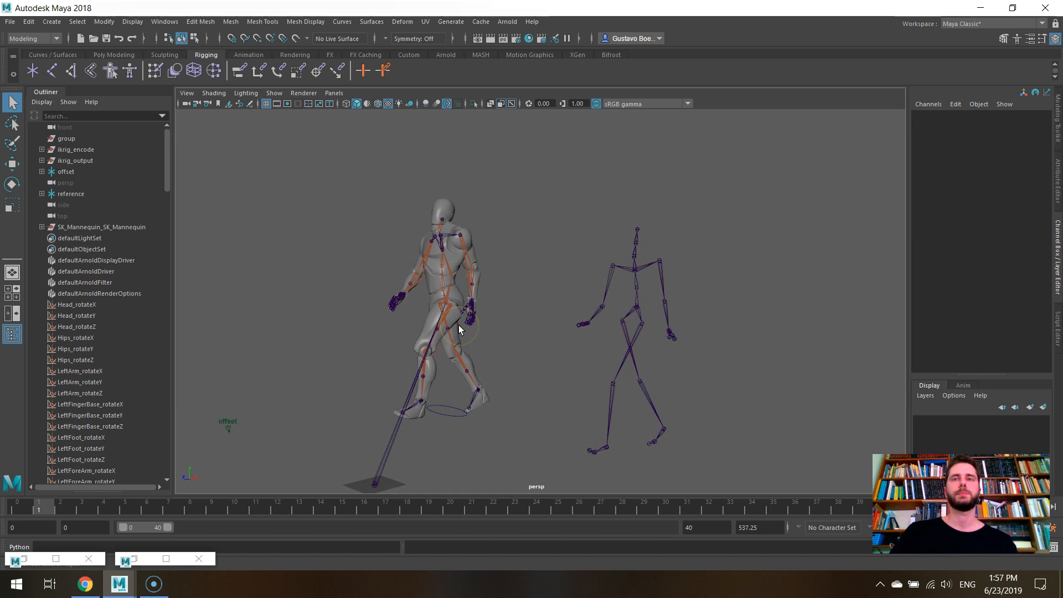
- Check in the Plug-in Manager whether ikrig.py and utils.py are loaded, then minimize it
click(164, 22)
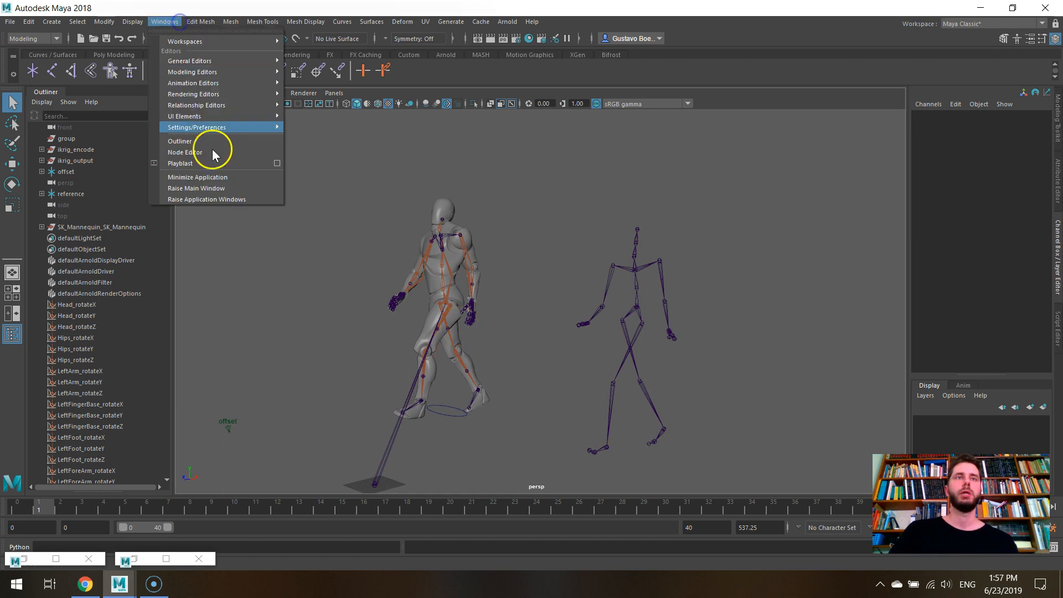
click(230, 131)
click(321, 209)
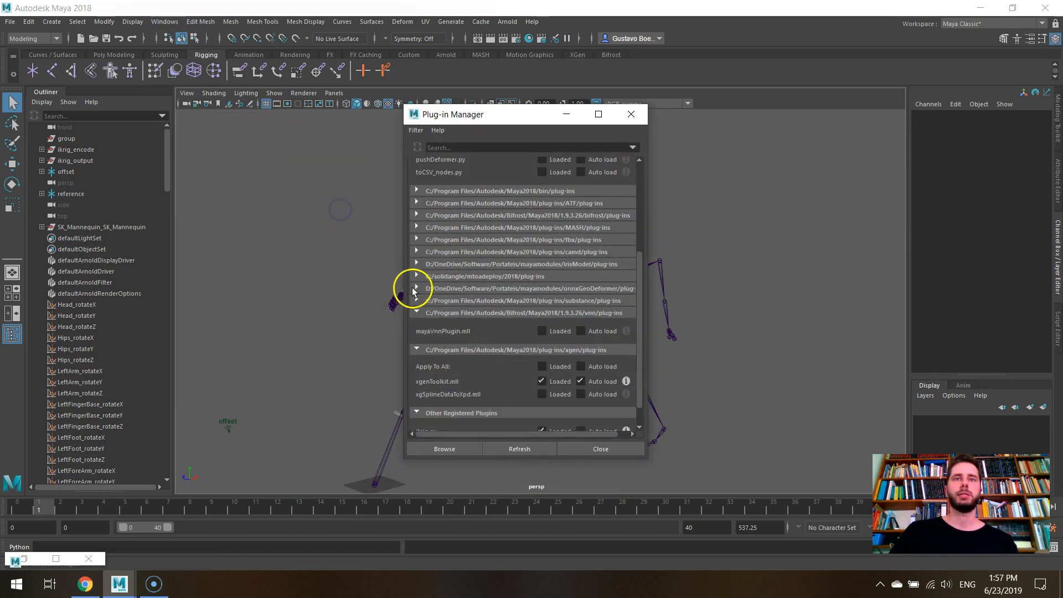
scroll(460, 265, down, 1)
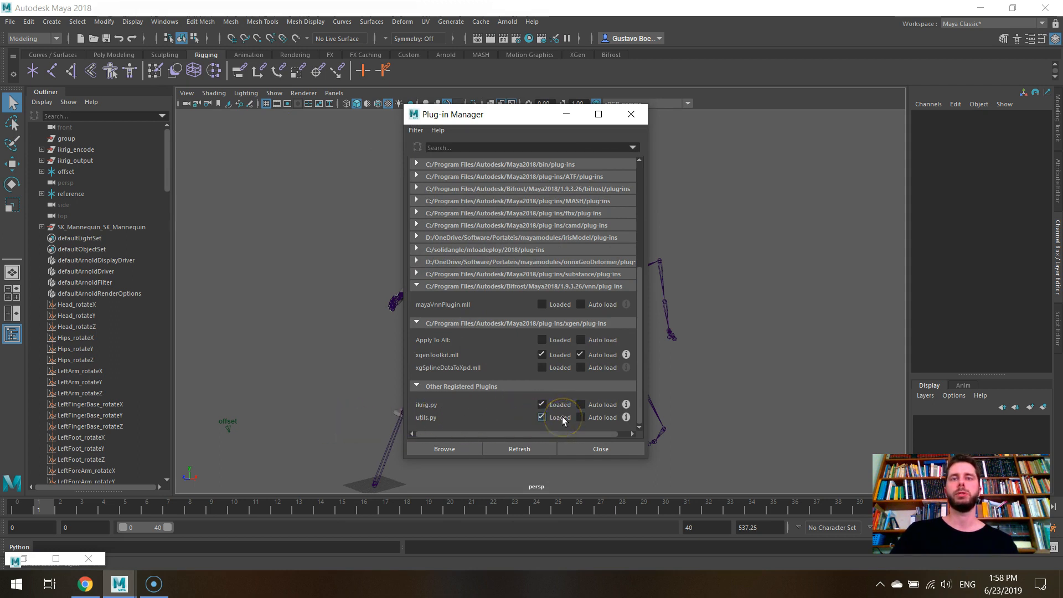
click(566, 114)
- Open the Node Editor on the ikrig_encode1 and ikrig_decode1 network and move its window clear of the Outliner
click(165, 22)
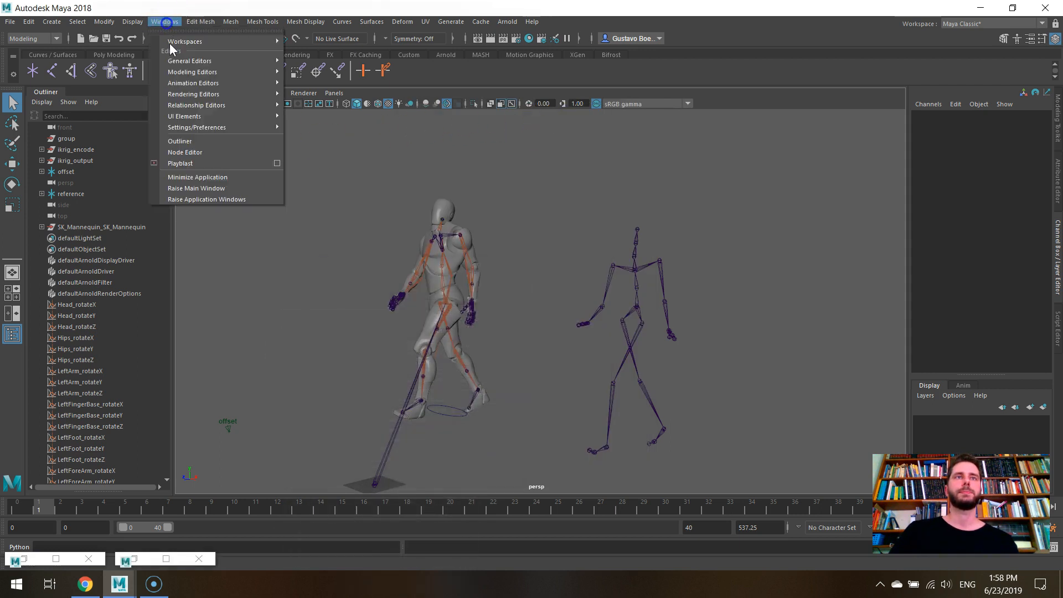
click(231, 153)
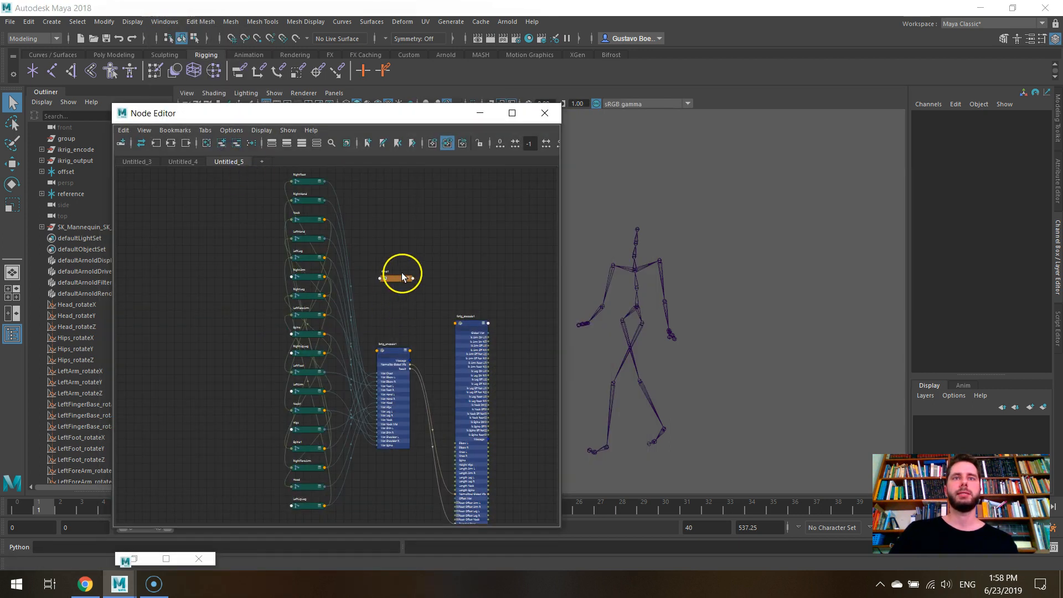
middle_drag(454, 296, 360, 88)
drag(345, 113, 533, 90)
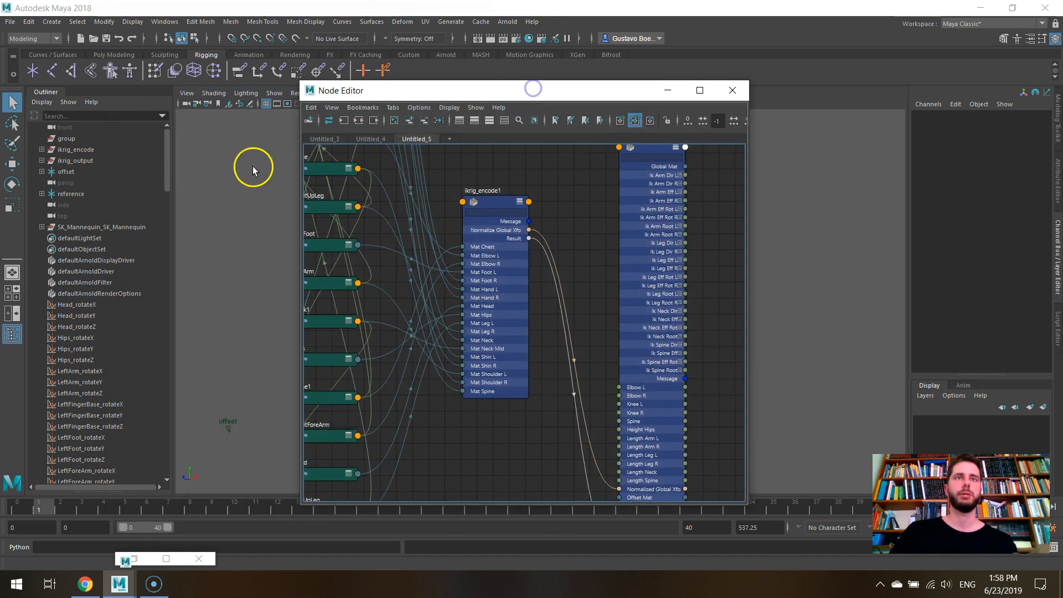
- Filter the Outliner by "csv"
click(83, 114)
text(csv)
key(Return)
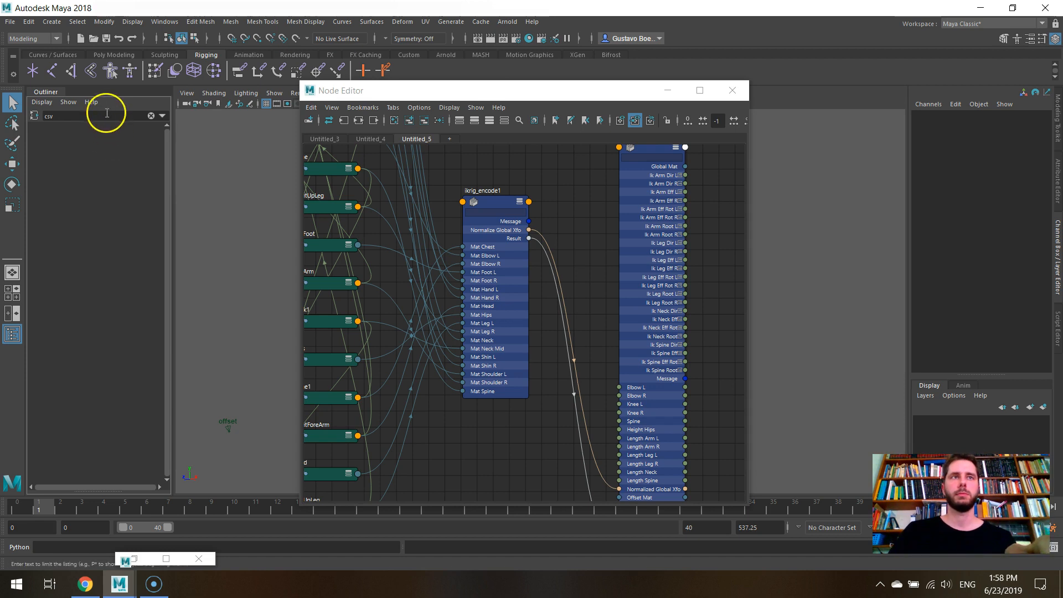
- Create a csvToScalarArray node in the Node Editor, place it just below time1 and show its Frame and Result attributes
drag(534, 161, 514, 302)
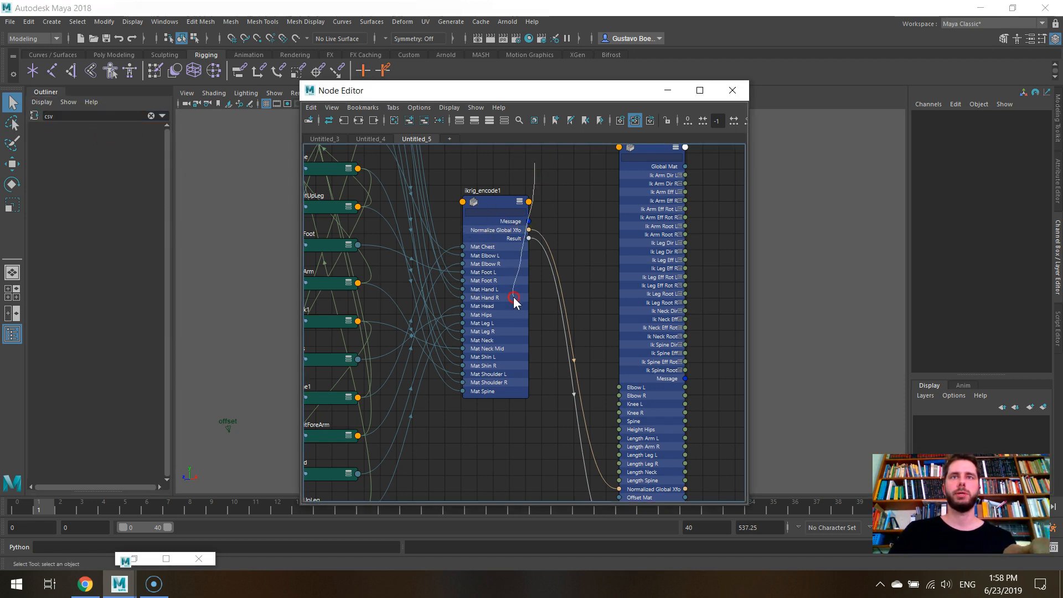
alt+middle_drag(566, 204, 563, 327)
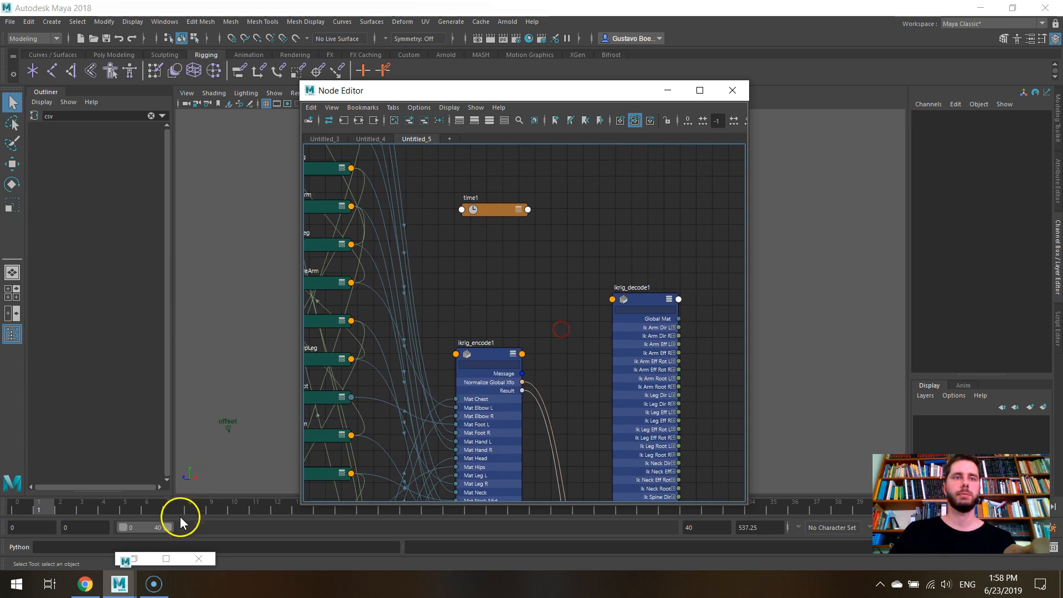
click(133, 559)
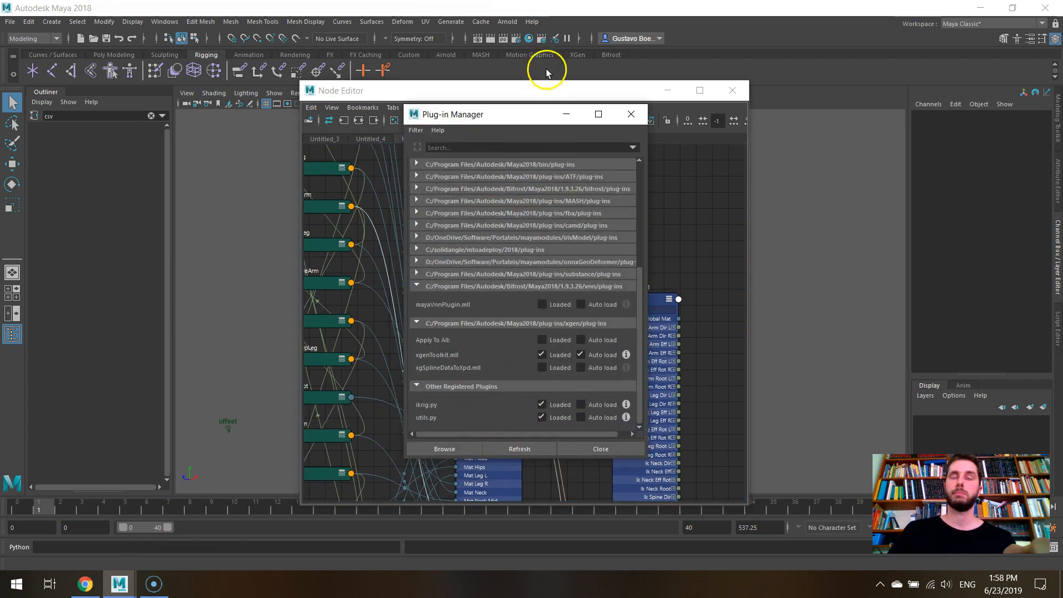
click(567, 115)
key(Tab)
text(csv)
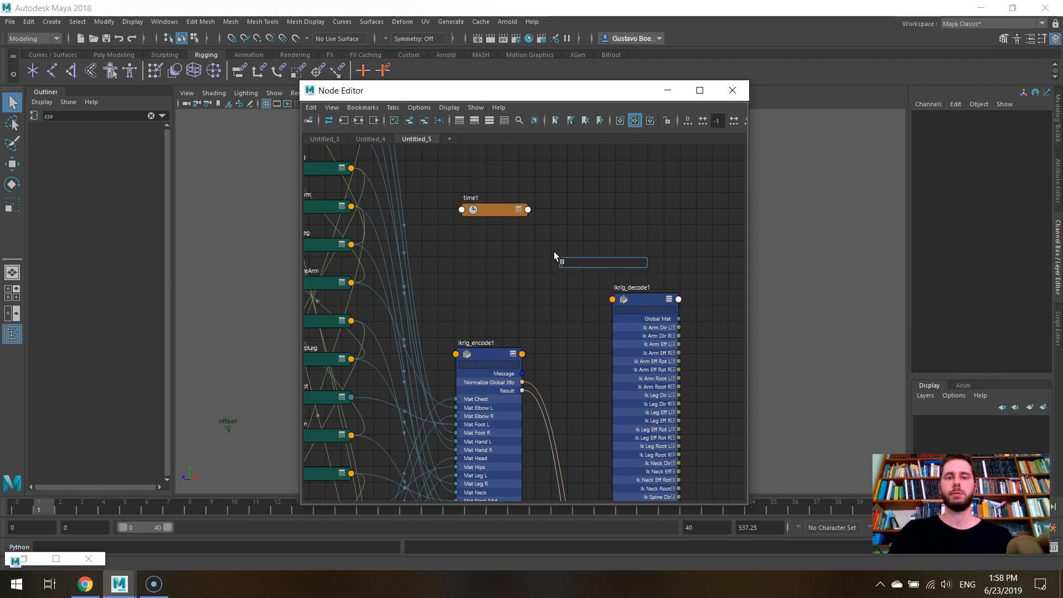
key(Return)
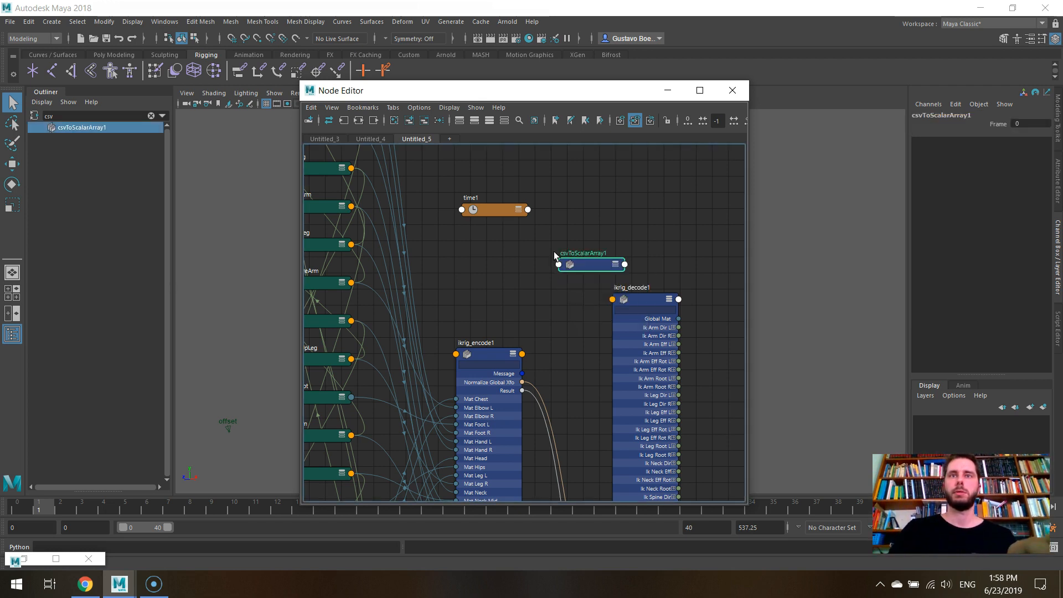
drag(617, 265, 525, 253)
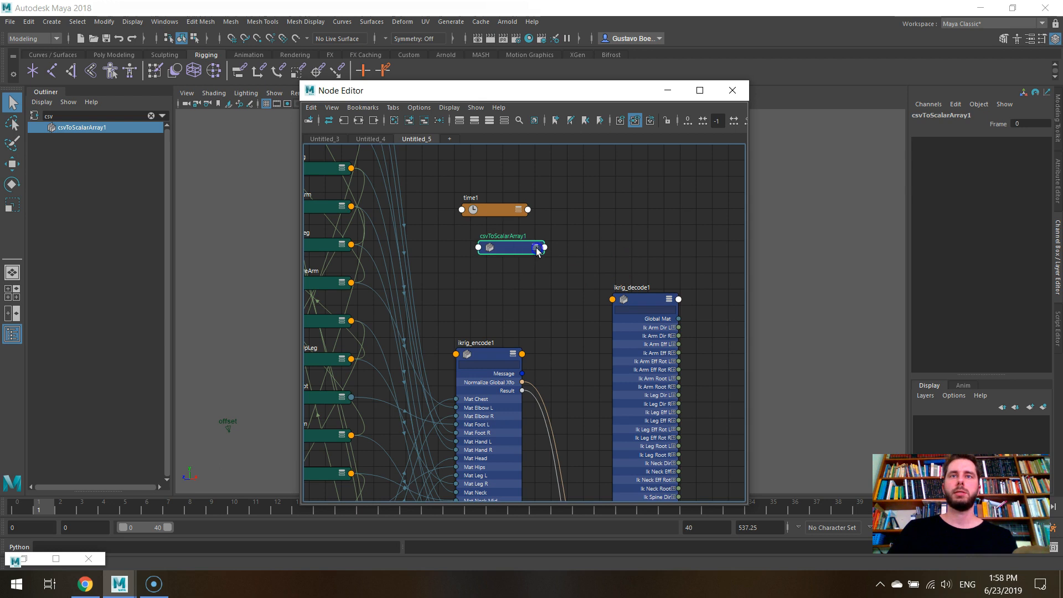
click(535, 248)
- Browse for the csvToScalarArray1 file path in D:\OneDrive\Repos\CMU_ikrigv2_csv, listing all file types
click(1057, 183)
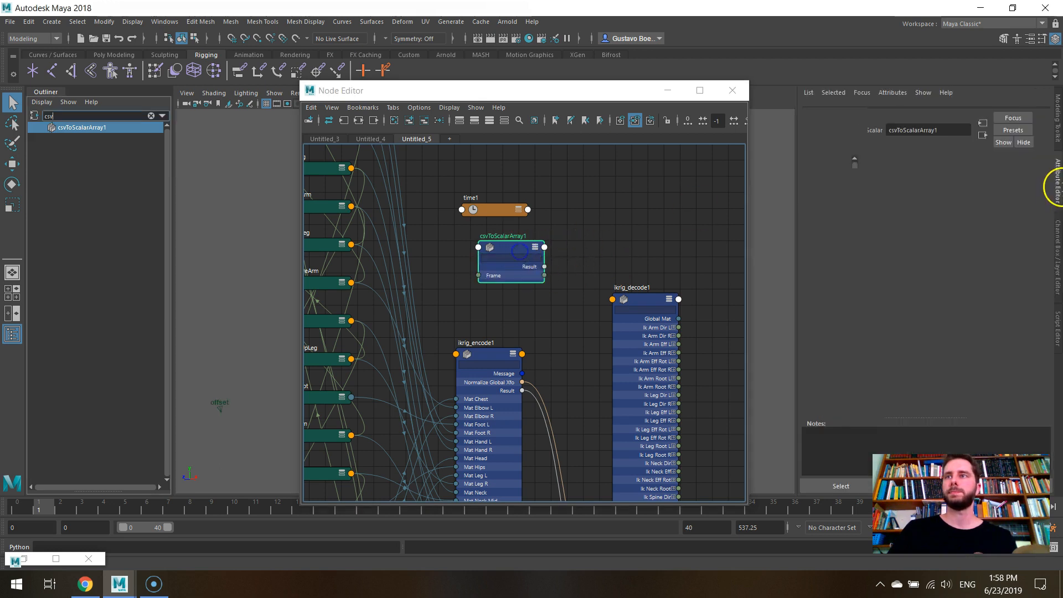
click(1010, 197)
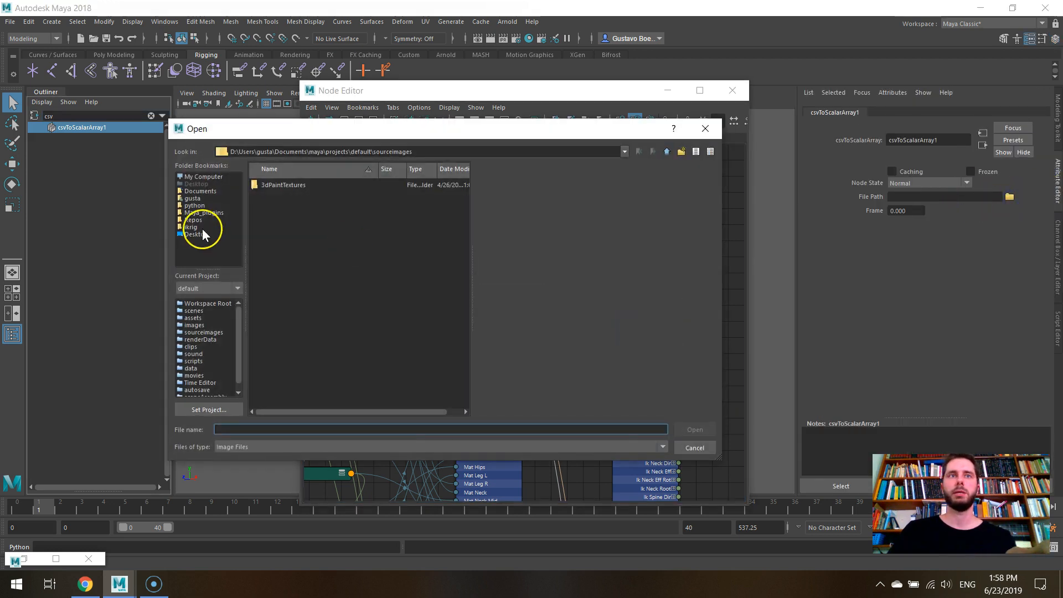
click(205, 220)
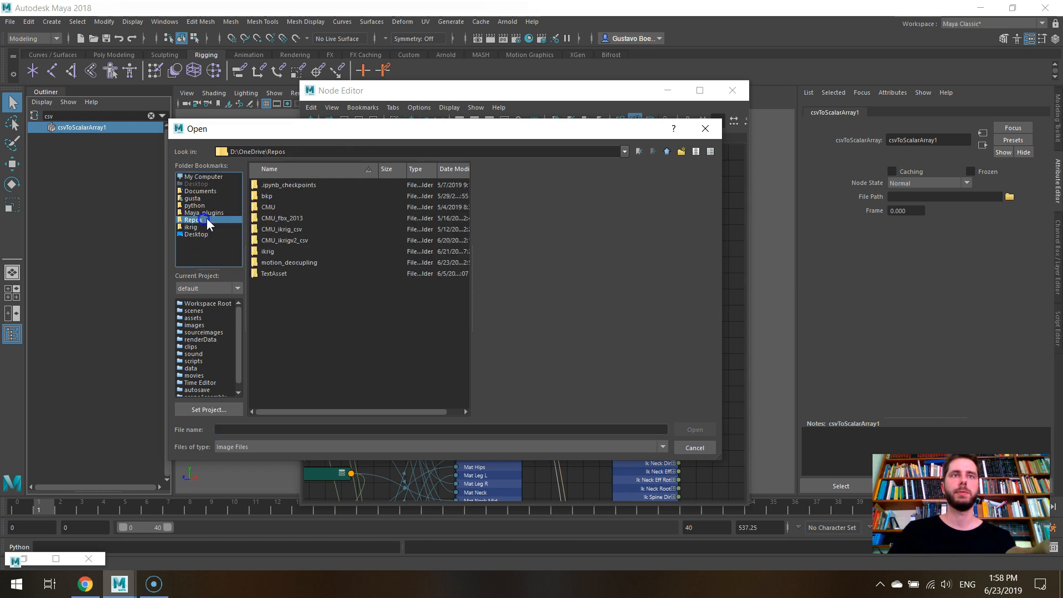
click(307, 241)
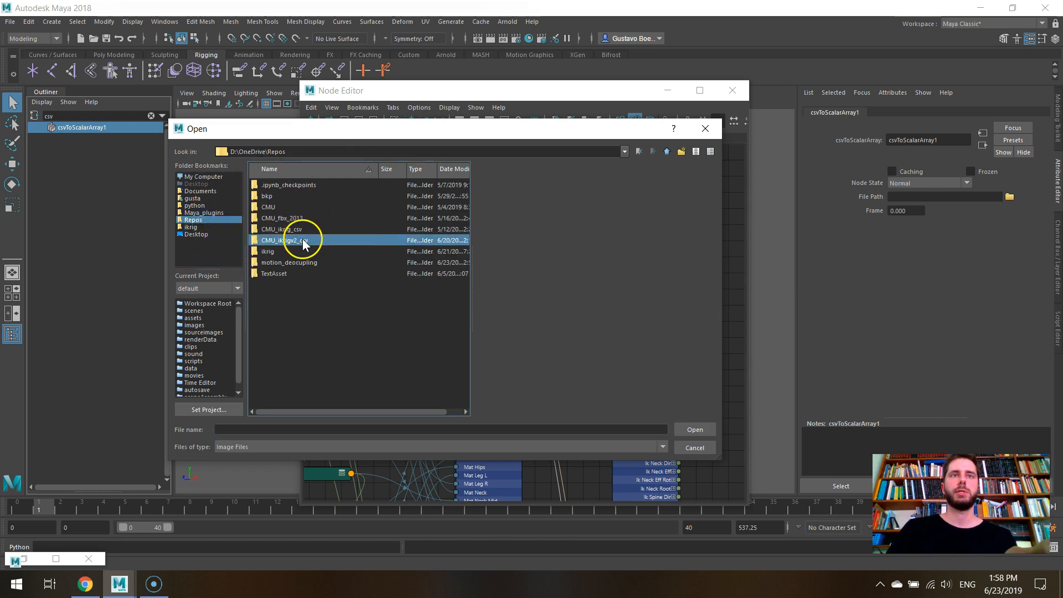
double_click(304, 242)
click(512, 446)
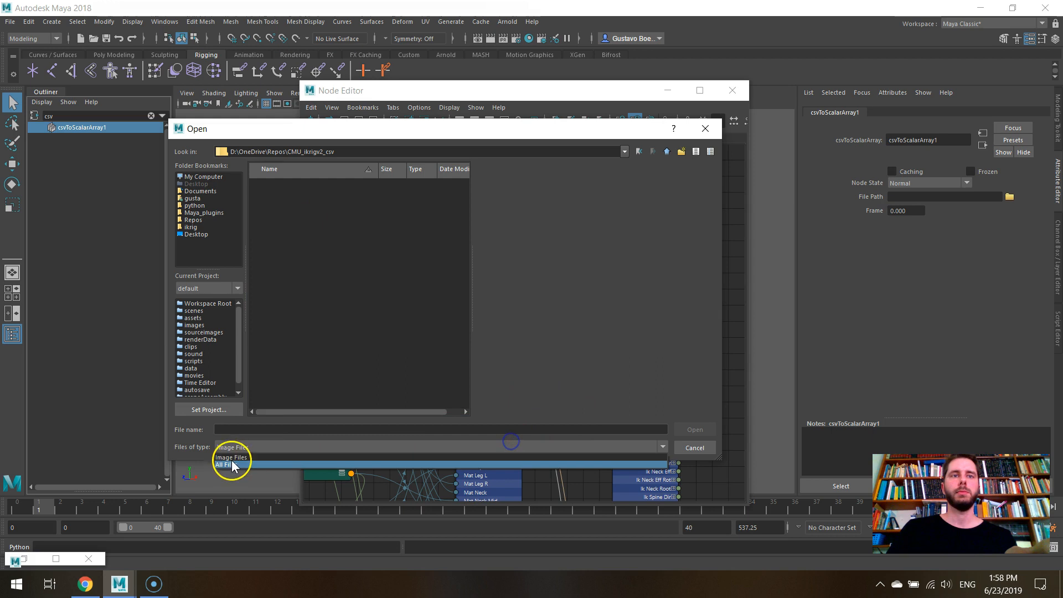
click(231, 462)
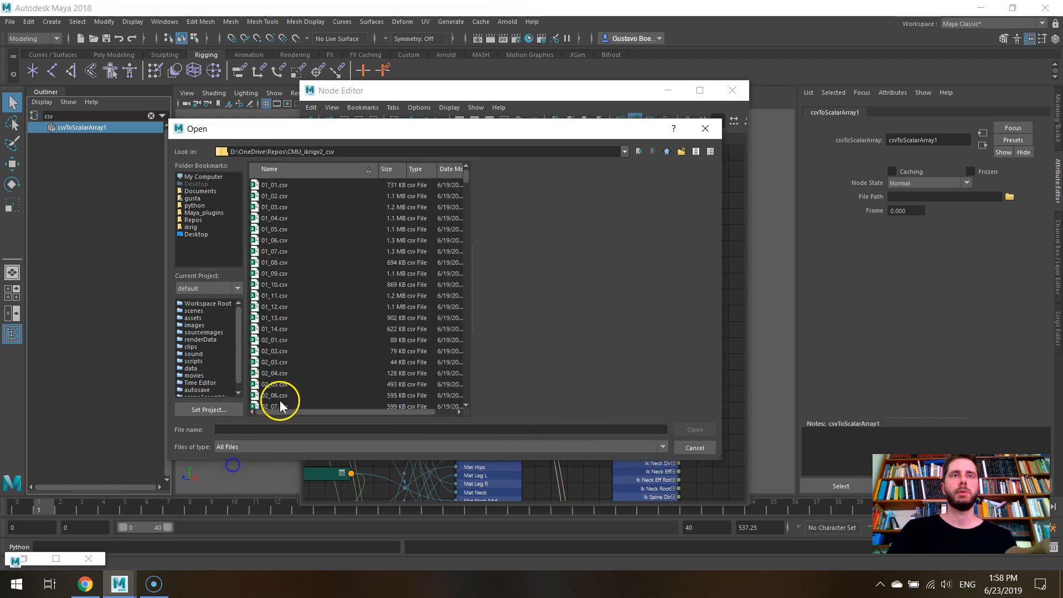
- Choose 142_02.csv as the file for csvToScalarArray1
click(297, 241)
drag(466, 176, 463, 255)
click(388, 307)
scroll(384, 325, down, 20)
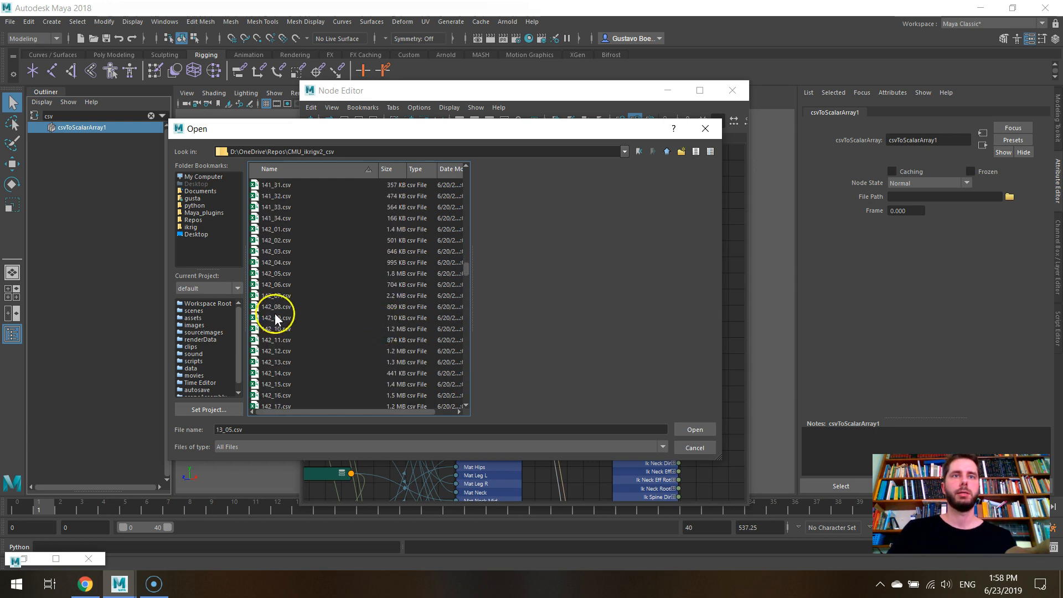
double_click(290, 242)
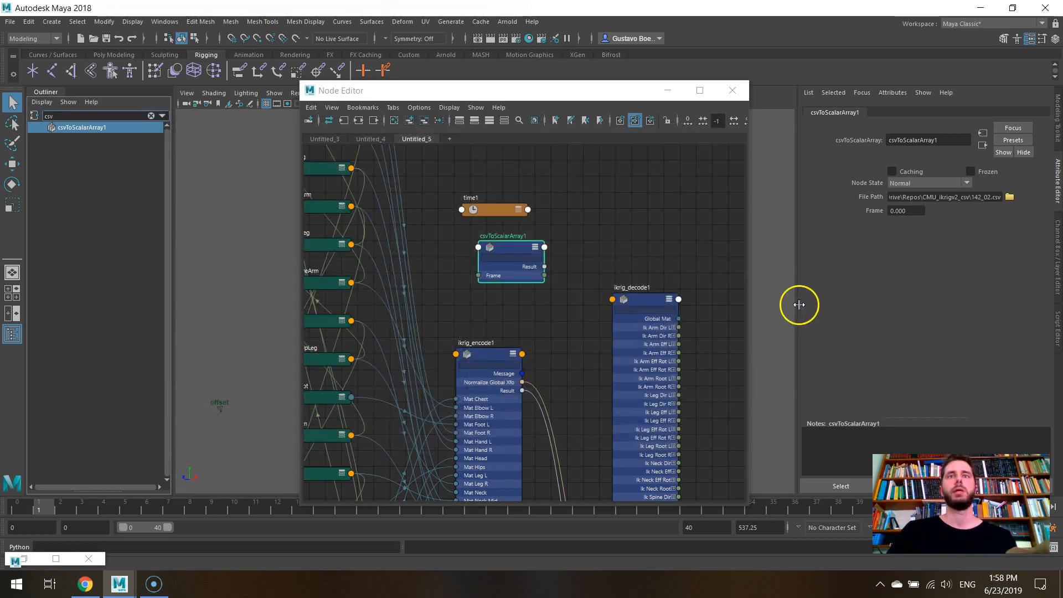
- Connect Out Time of time1 to Frame of csvToScalarArray1 and place the csv node below the time conversion node
click(528, 210)
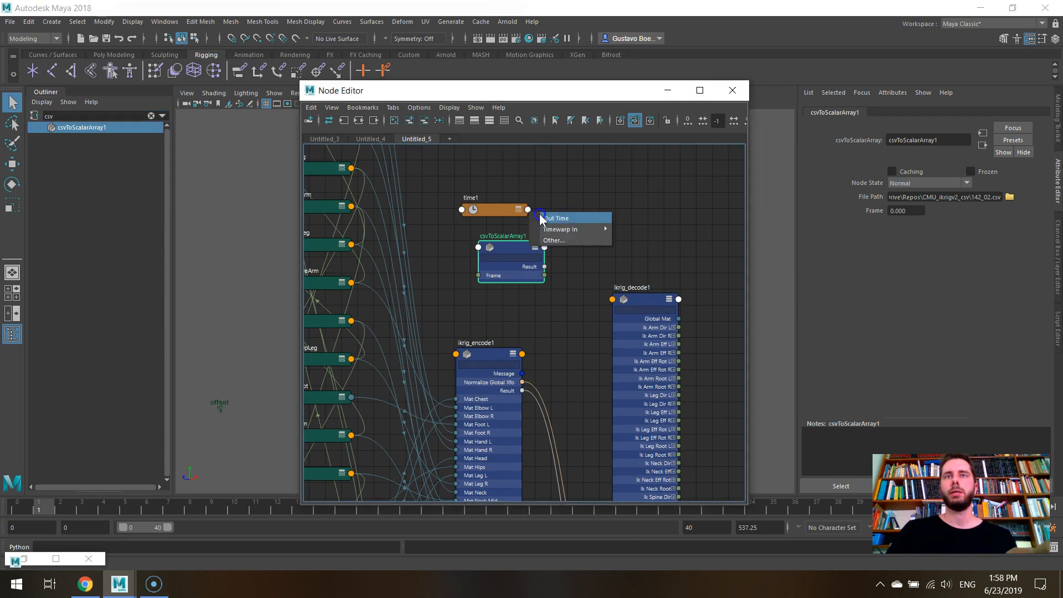
click(561, 218)
click(478, 276)
scroll(554, 263, up, 5)
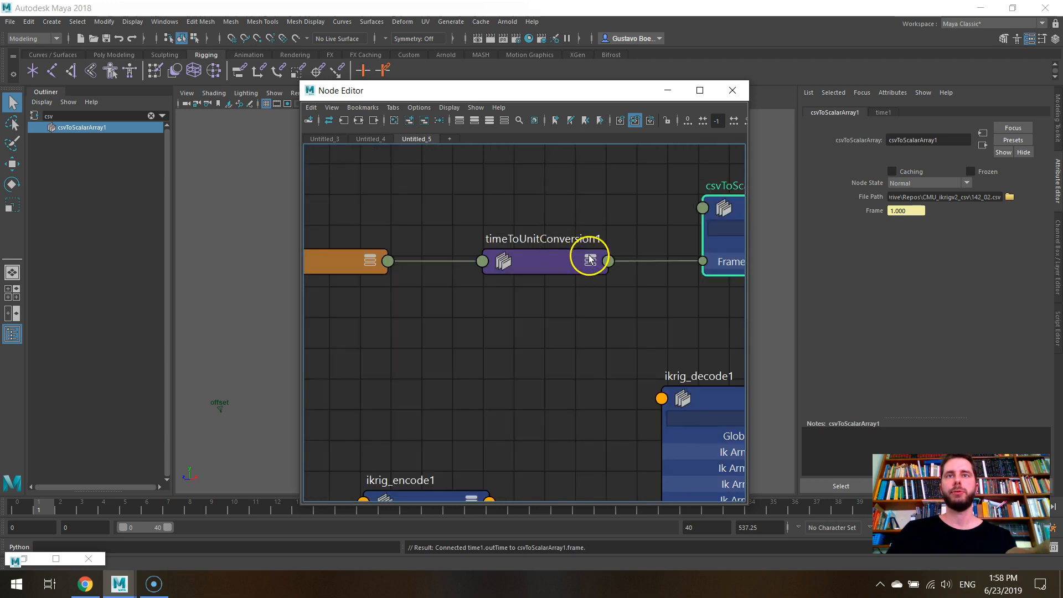
scroll(591, 254, down, 4)
drag(668, 239, 568, 284)
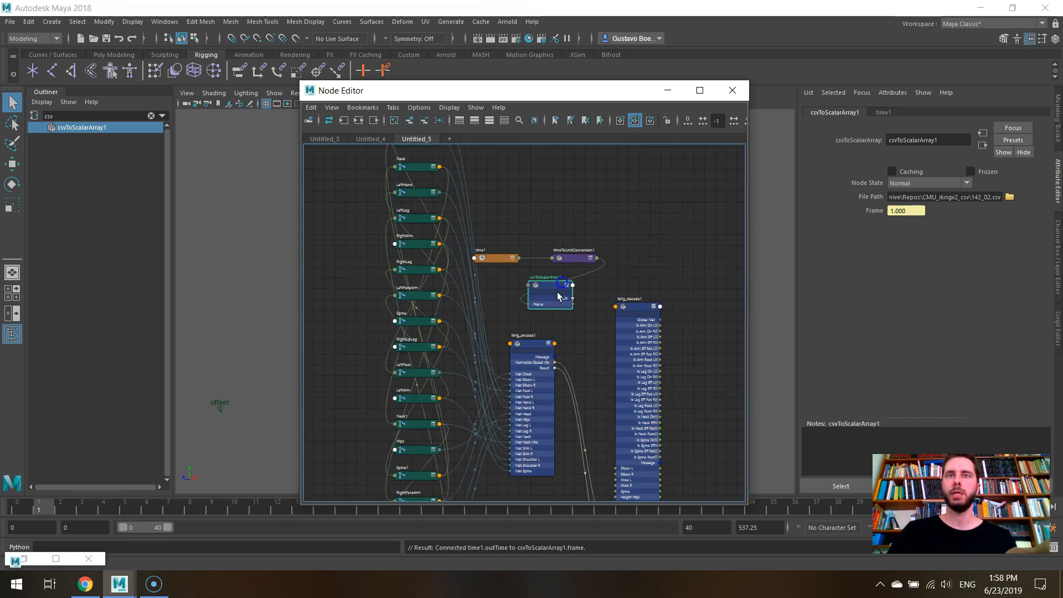
- Connect Result of csvToScalarArray1 to Encoded Pose of ikrig_decode1 and minimize the Node Editor
scroll(562, 296, down, 2)
alt+middle_drag(687, 440, 635, 367)
scroll(604, 343, up, 2)
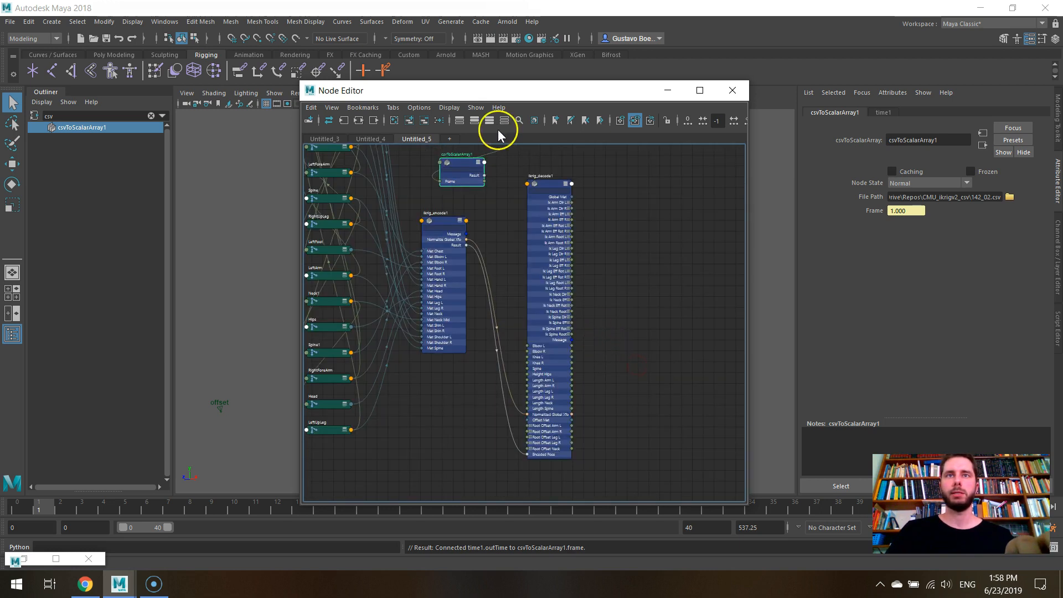
drag(484, 176, 528, 455)
click(668, 91)
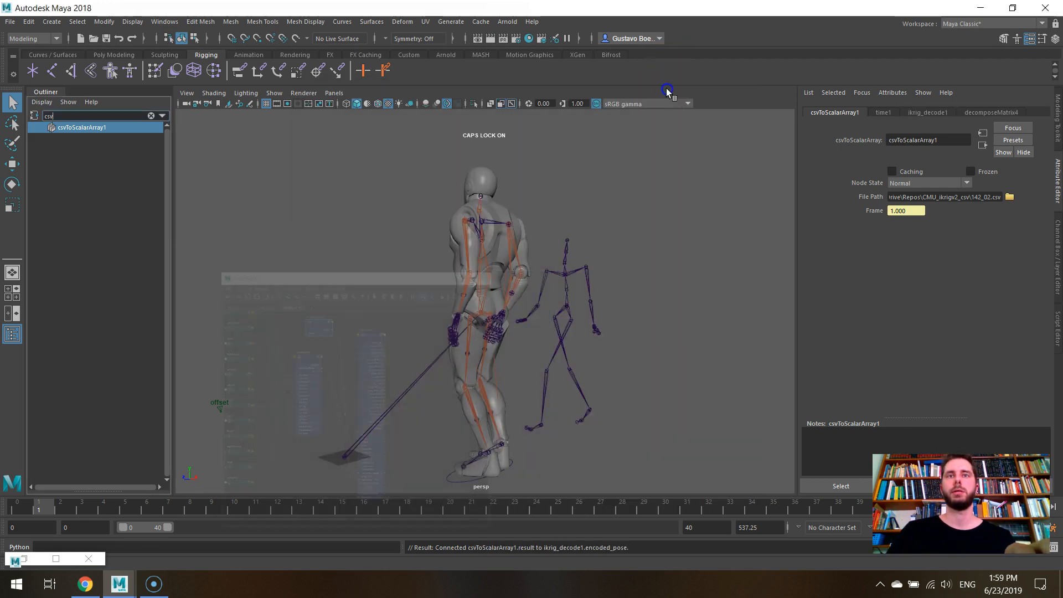
- Play the animation to compare the mannequin's motion with the source skeleton from the opposite side
alt+drag(541, 273, 693, 326)
scroll(604, 316, down, 4)
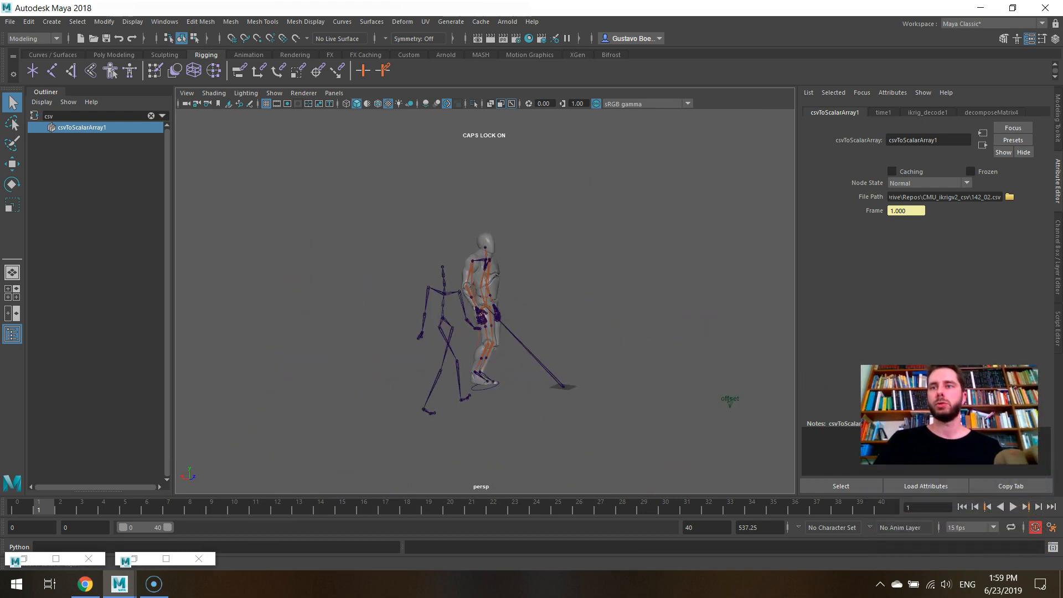
click(1011, 507)
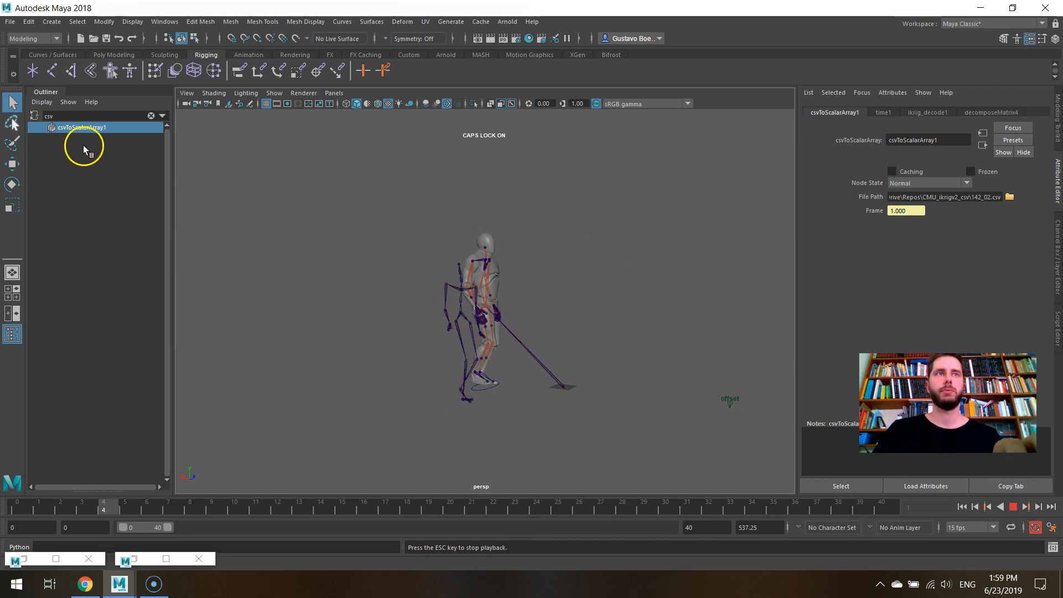
- Clear the Outliner search and hide the reference skeleton
click(152, 116)
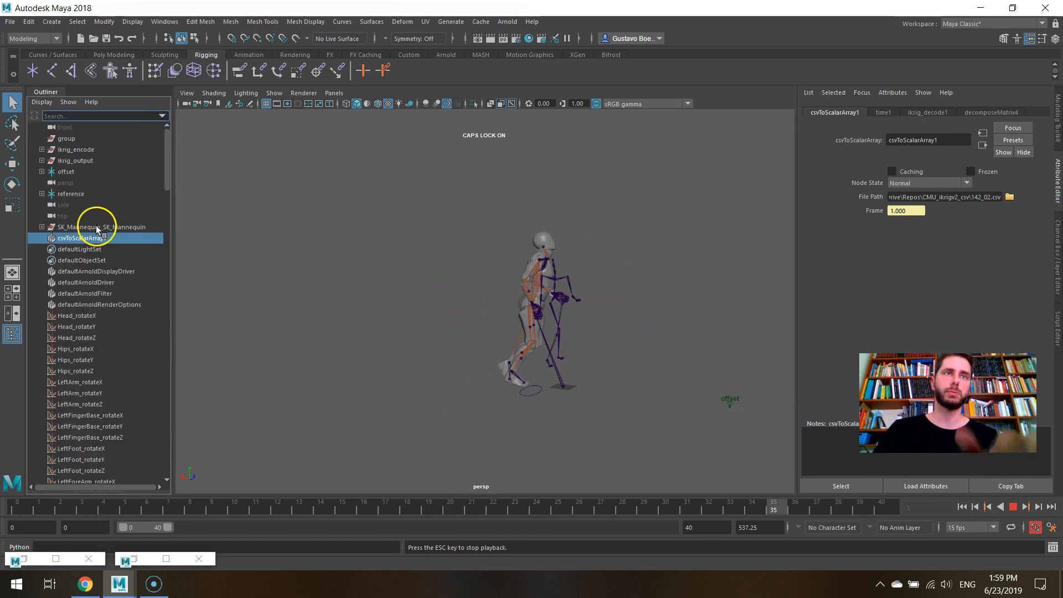
click(83, 199)
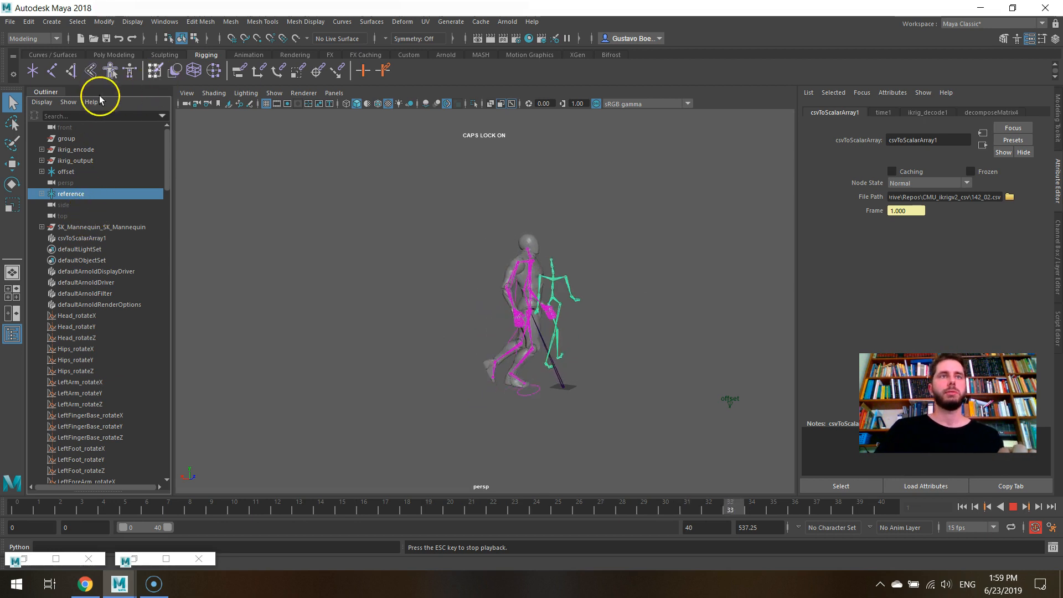
key(h)
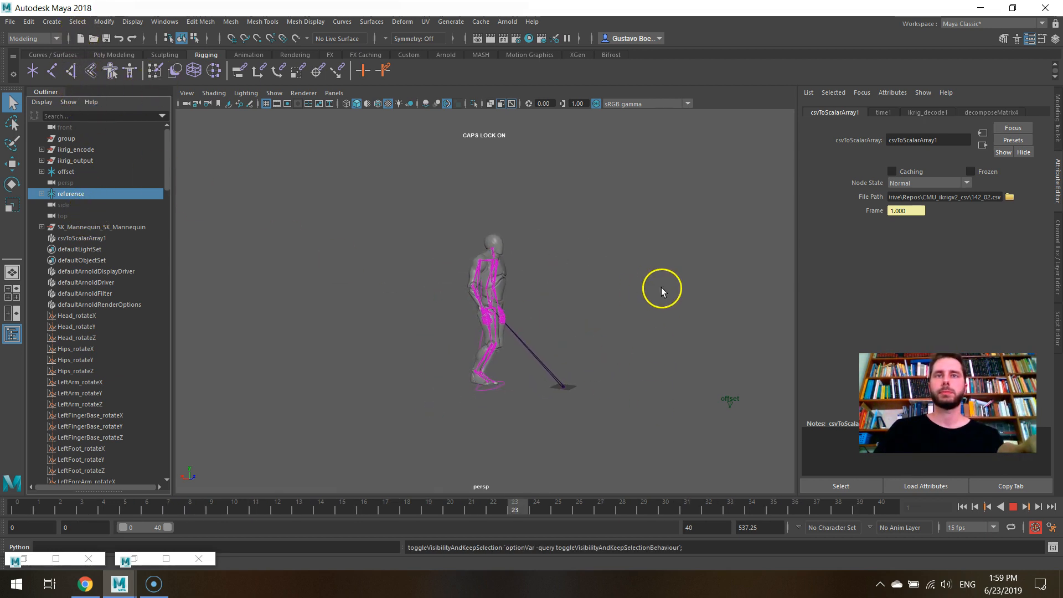
- Set the end frame of the playback range to 400
click(714, 530)
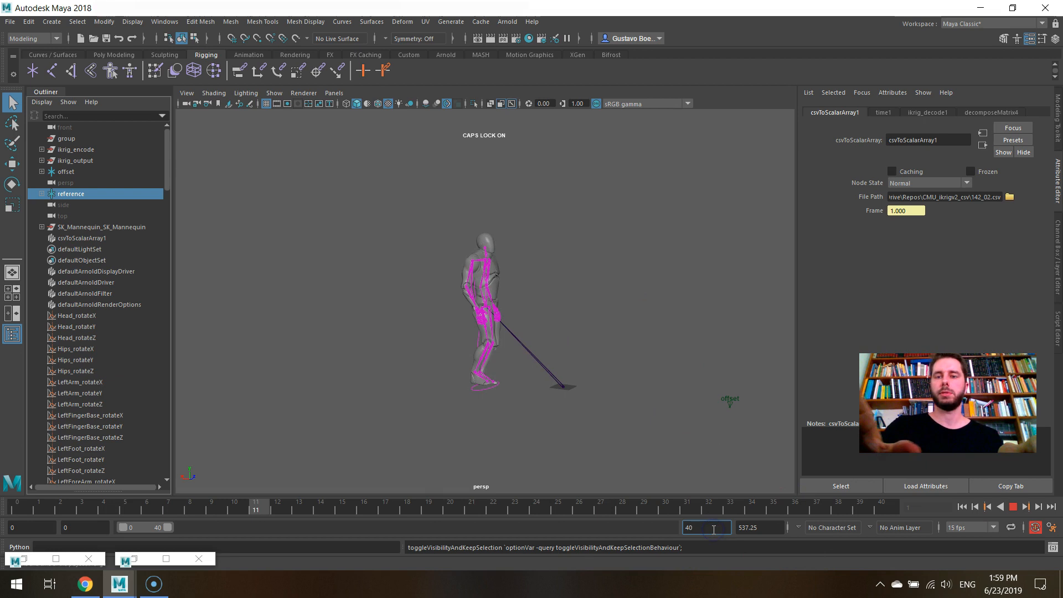
text(0)
key(Return)
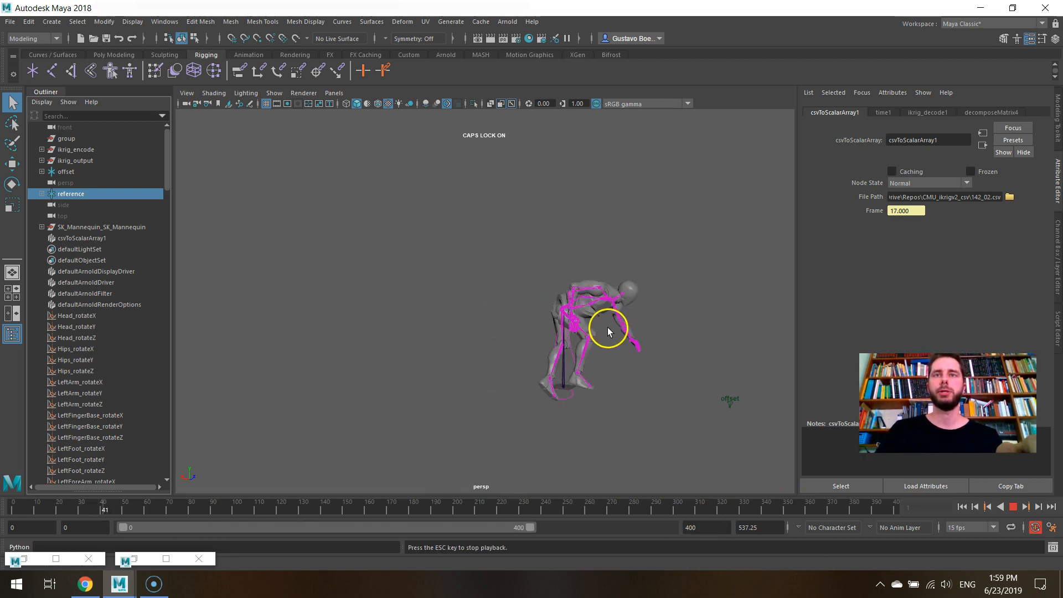
- Deselect everything and turn off X-Ray Joints in the perspective viewport
click(393, 235)
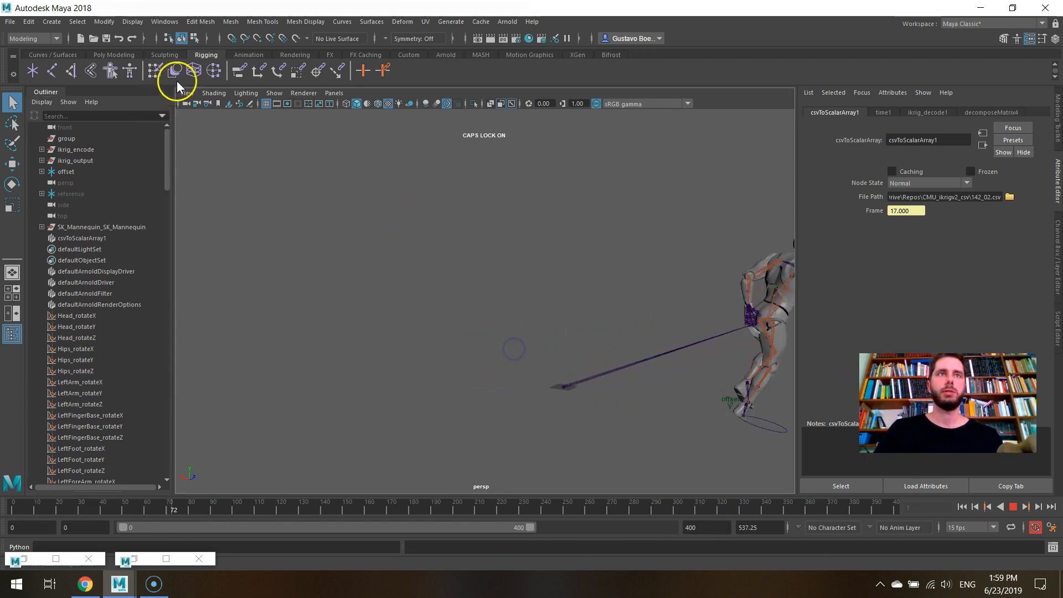
click(248, 92)
click(214, 92)
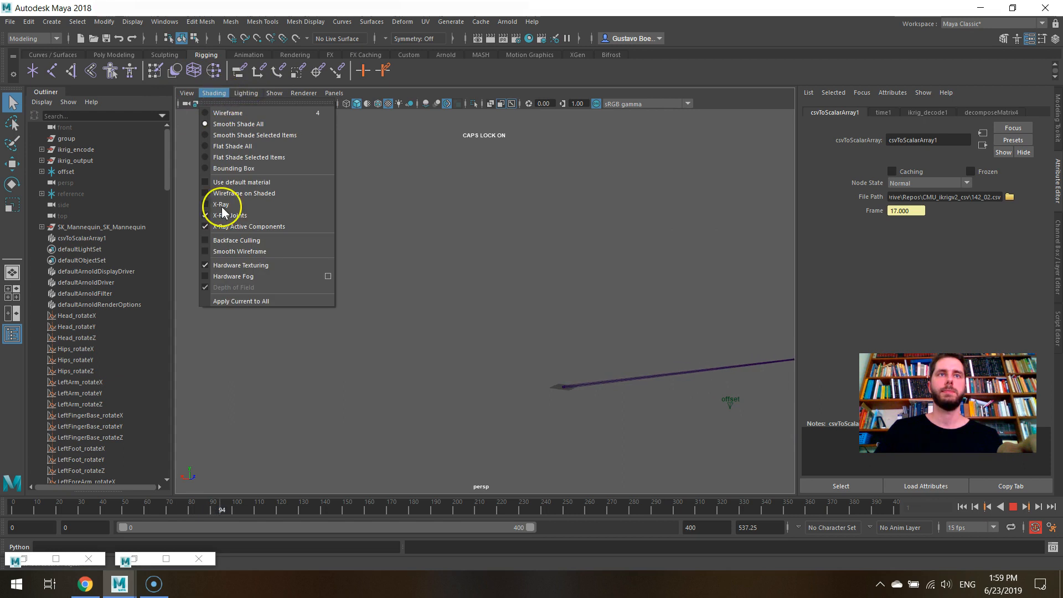
click(237, 218)
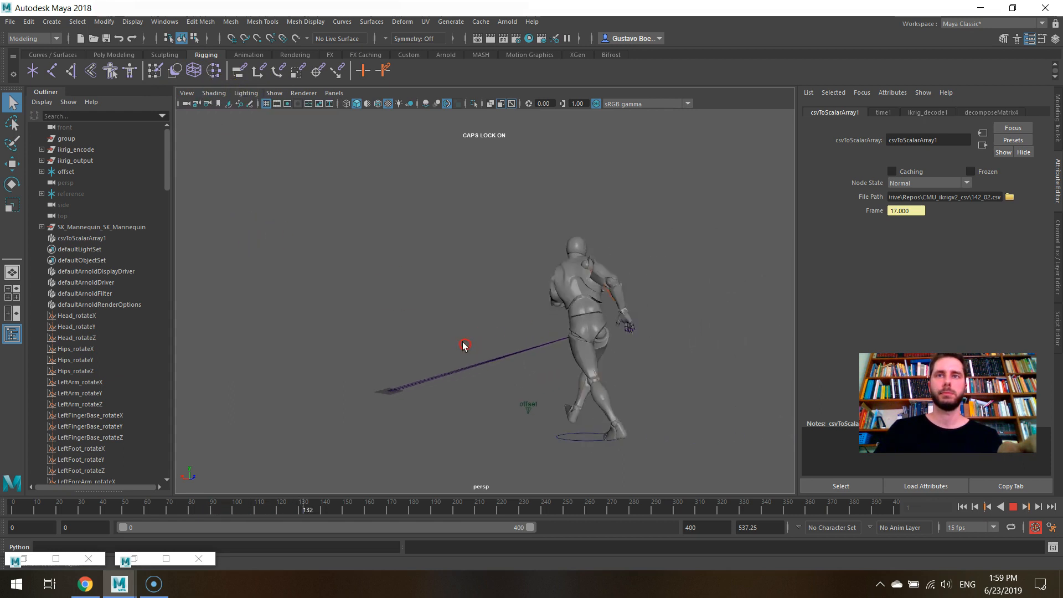
- Watch the mannequin's csv-driven motion from the opposite side and stop the playback
alt+drag(453, 347, 294, 346)
alt+right_drag(410, 308, 434, 309)
alt+drag(434, 308, 526, 306)
scroll(524, 309, down, 3)
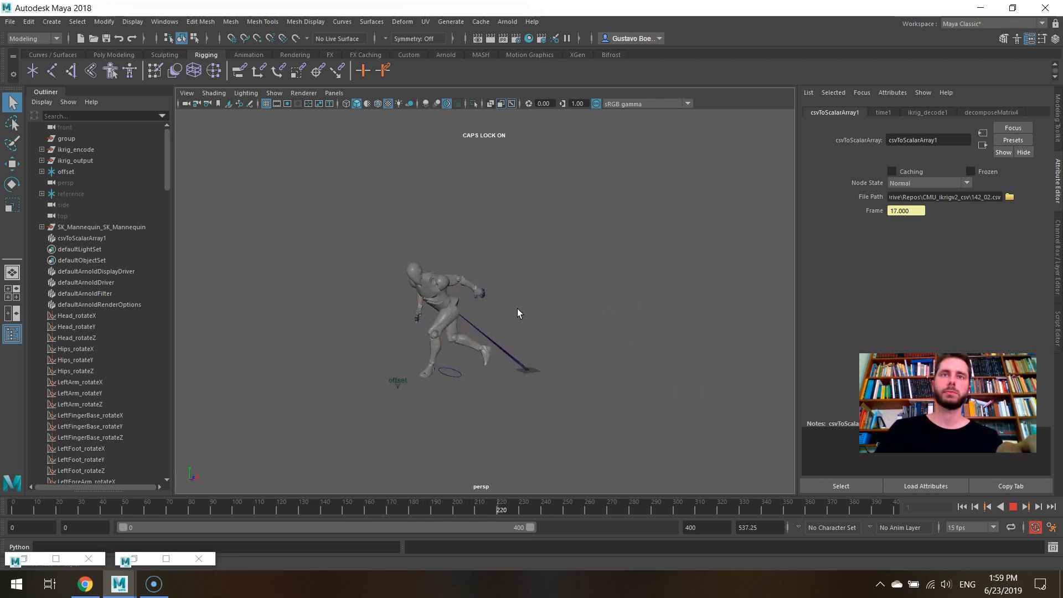
click(1013, 507)
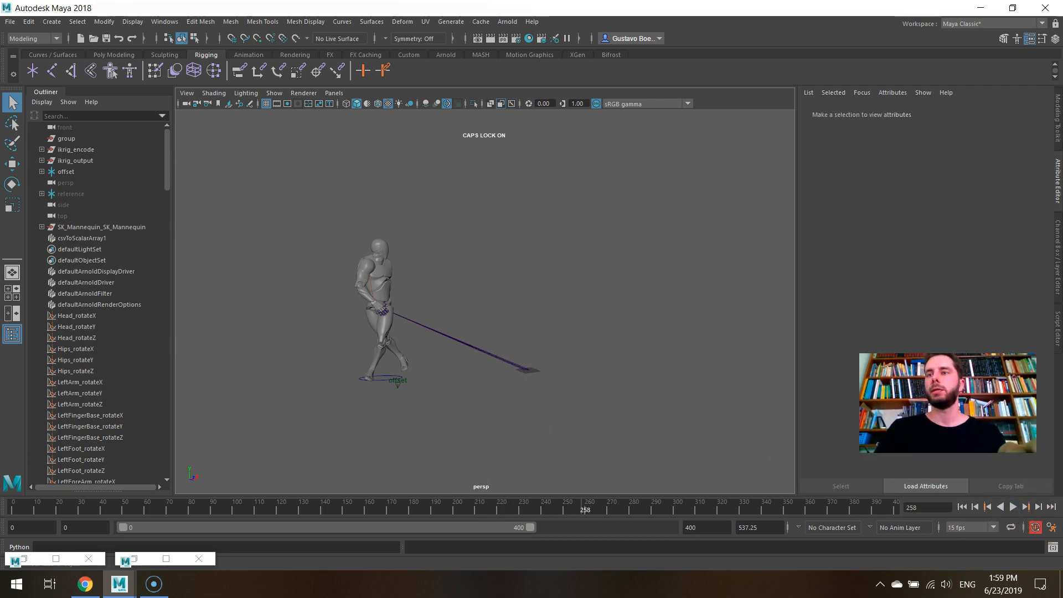
- Open the Script Editor, enlarge the code pane and examine the print_named_values function in helper functions.py
click(1059, 341)
scroll(778, 219, down, 2)
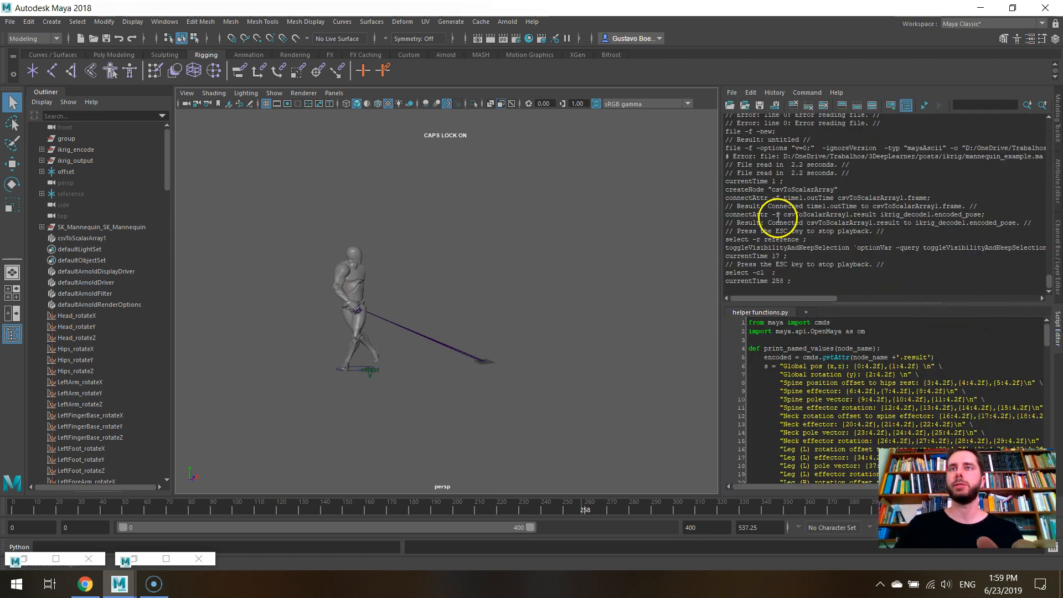
drag(850, 306, 845, 124)
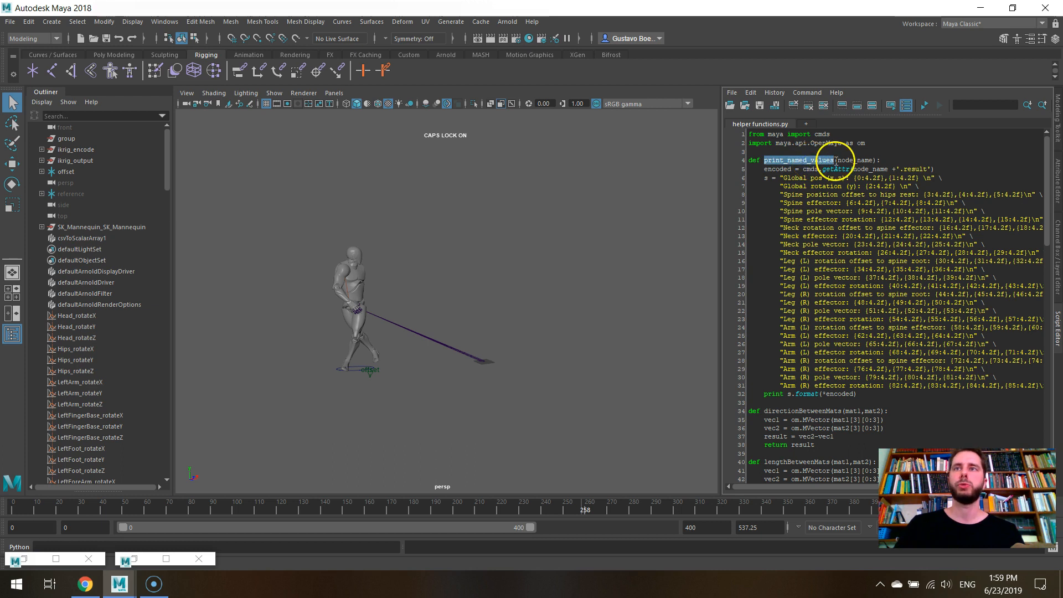
drag(835, 202, 904, 327)
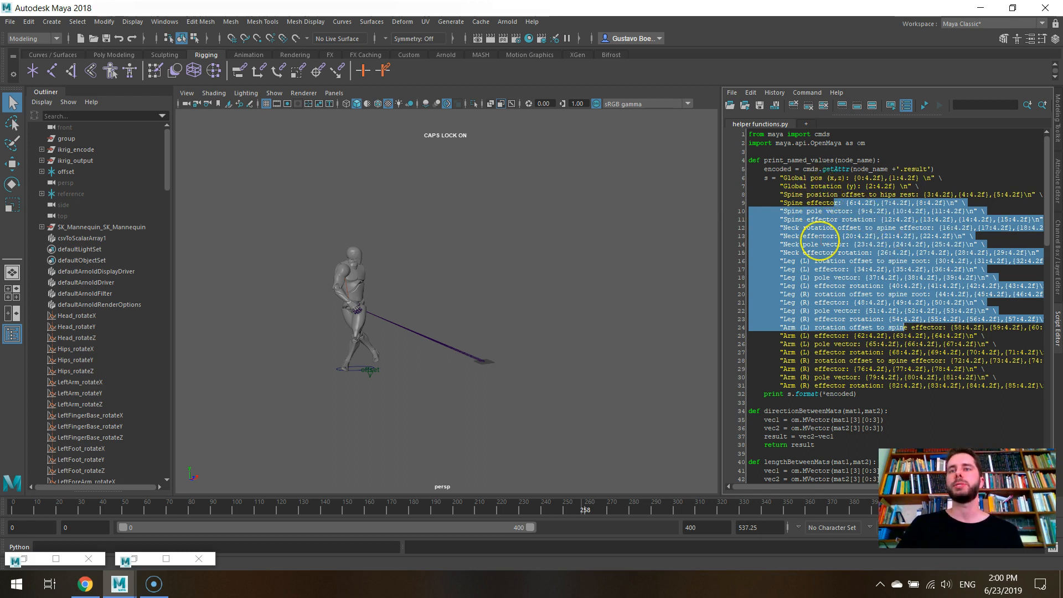
scroll(819, 243, down, 13)
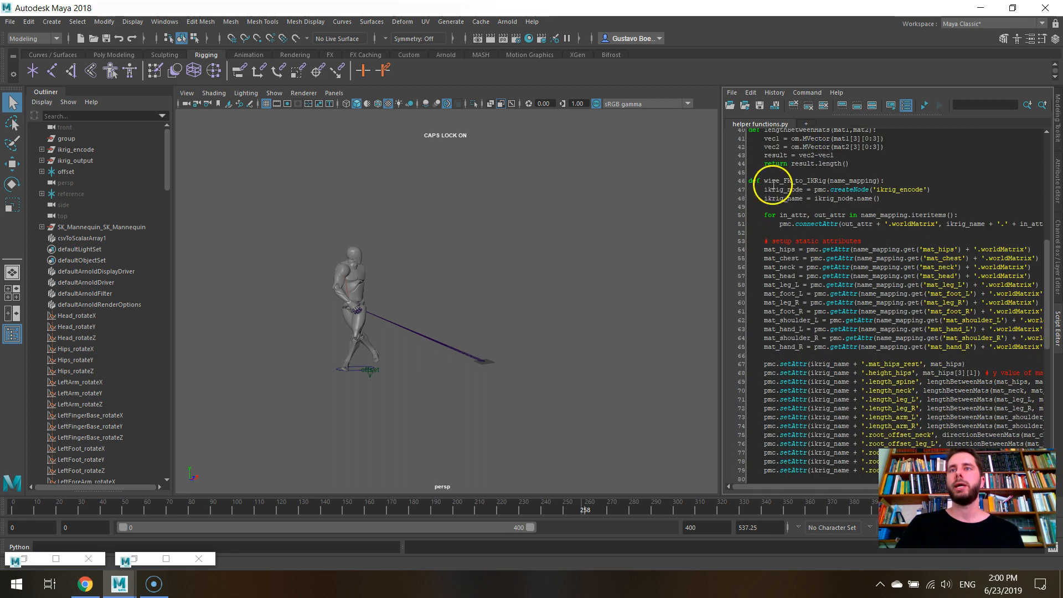
- Examine the wire_FK_to_IKRig and setup_IKRig_decode functions and their name_mapping argument in the helper script
double_click(787, 181)
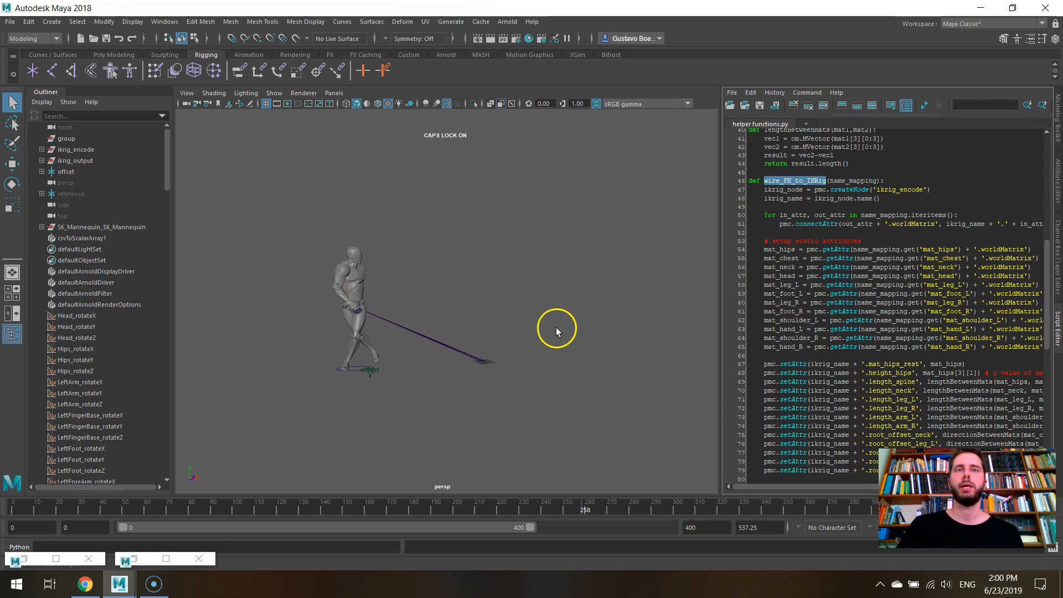
scroll(860, 189, down, 12)
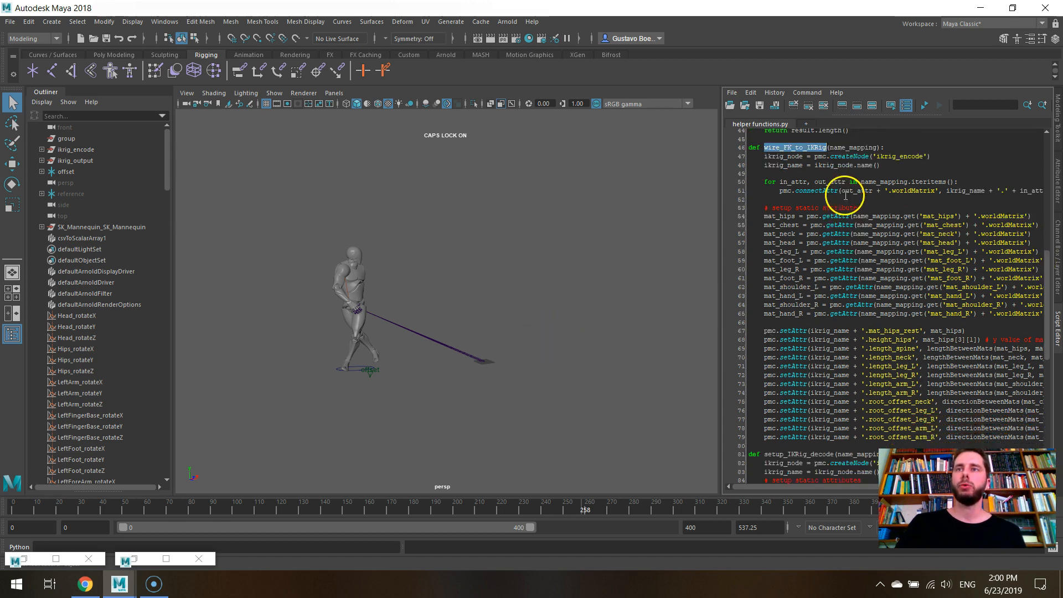
double_click(812, 189)
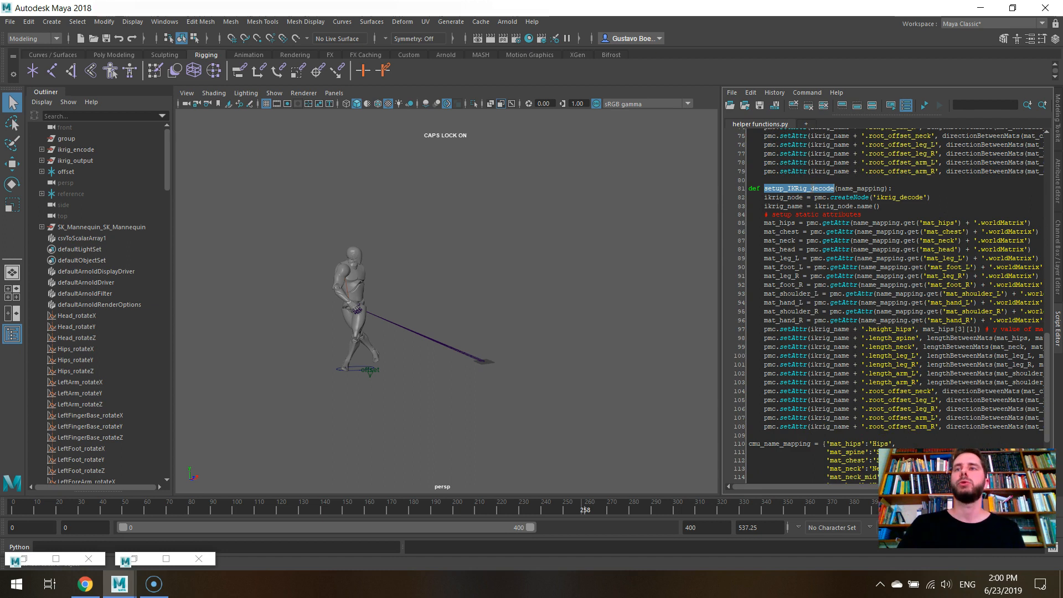
scroll(812, 189, down, 4)
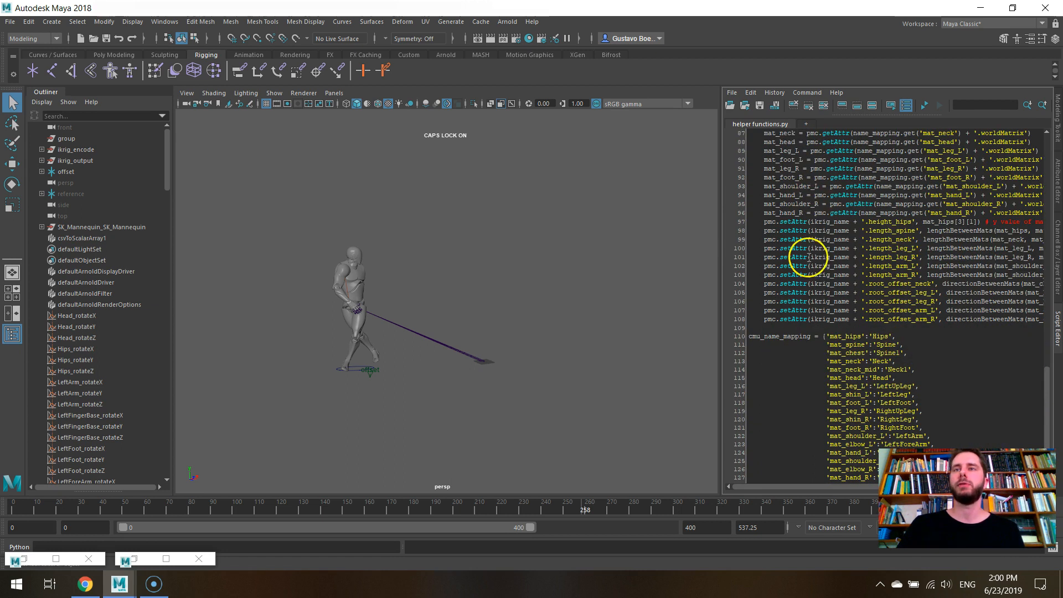
scroll(807, 256, up, 4)
click(872, 189)
double_click(872, 181)
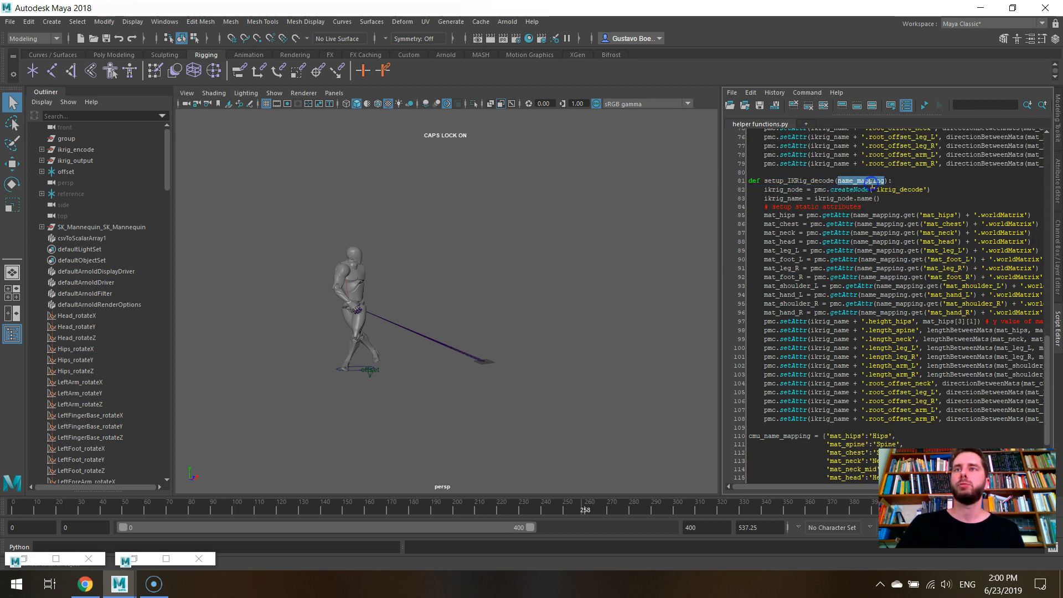
scroll(867, 211, up, 12)
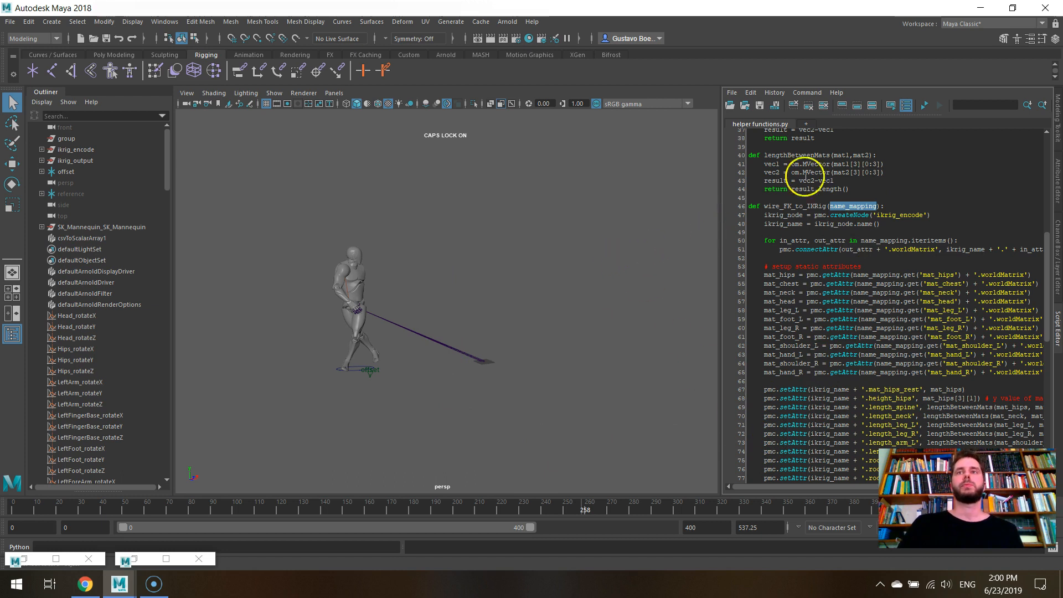
- Restore the Node Editor, connect Result of ikrig_encode1 to Encoded Pose of ikrig_decode1, and minimize it again
click(134, 560)
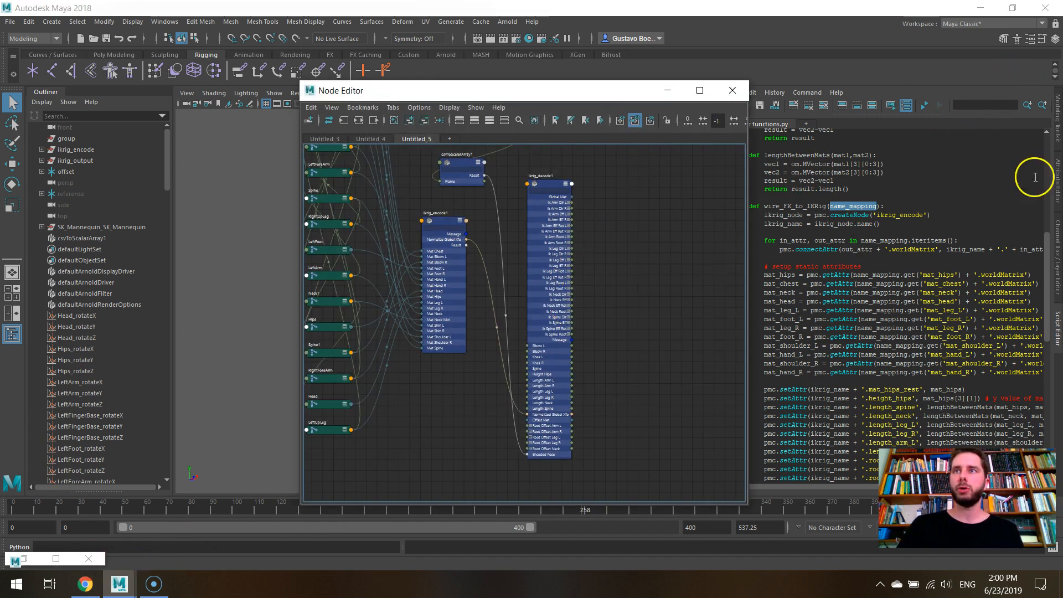
click(1059, 193)
scroll(436, 360, up, 3)
scroll(469, 350, down, 3)
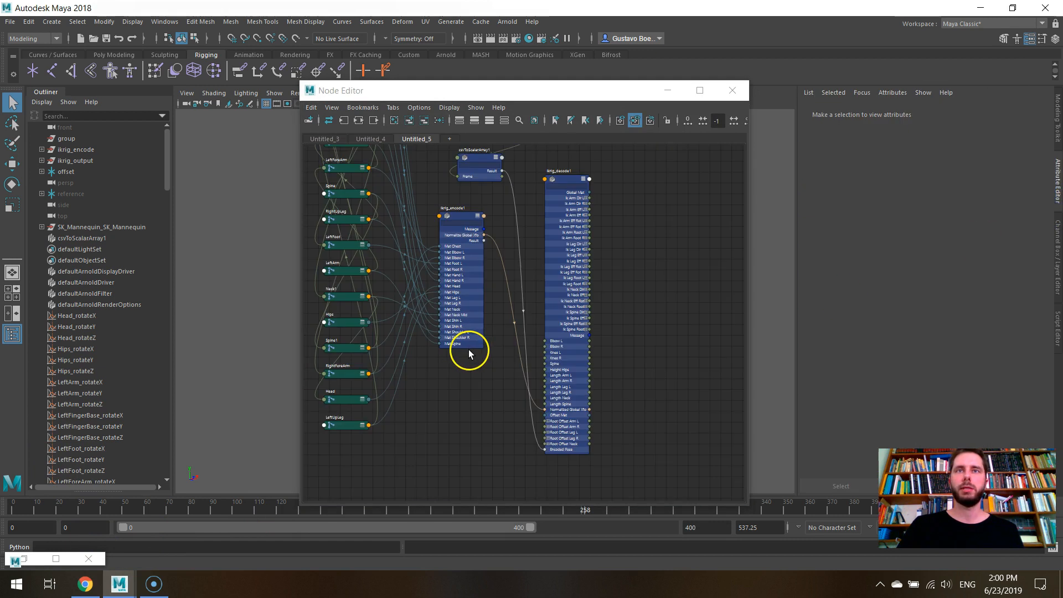
scroll(554, 397, up, 3)
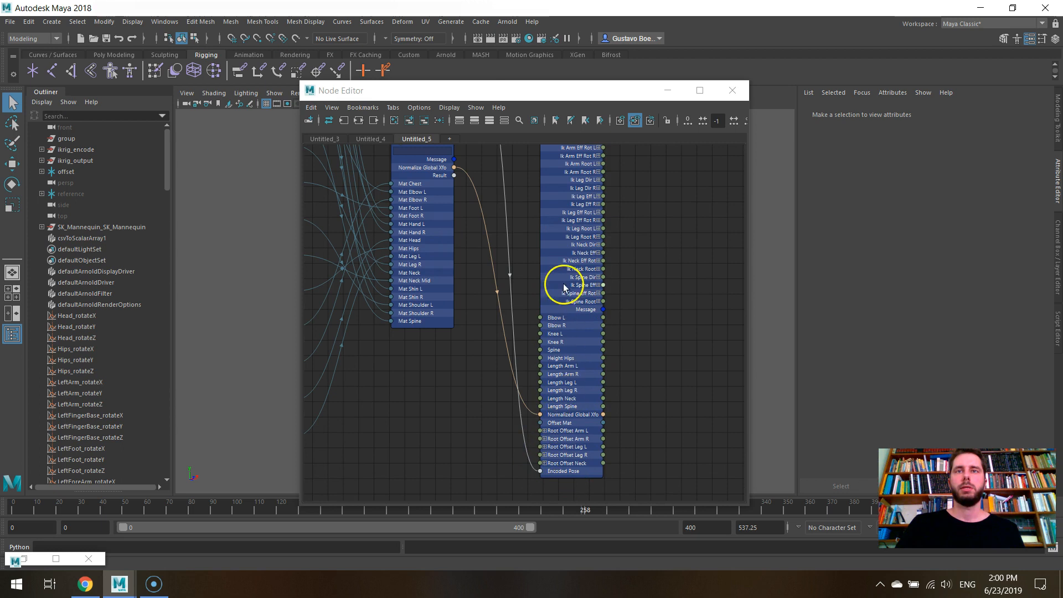
middle_drag(502, 197, 467, 200)
drag(448, 174, 534, 469)
key(a)
click(668, 90)
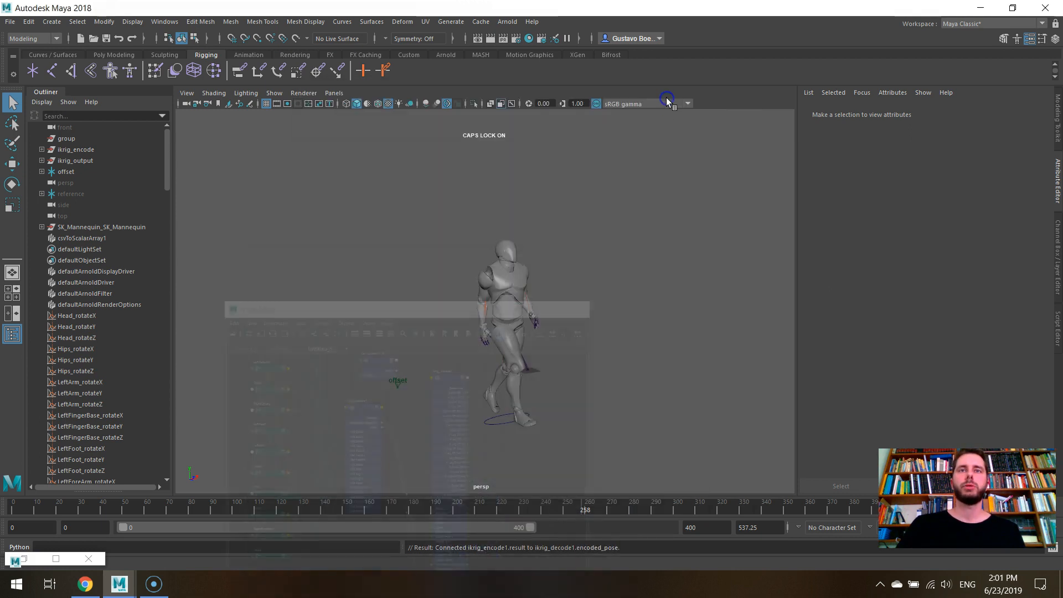
- Unhide the reference skeleton and scrub the timeline back to frame 22
click(70, 196)
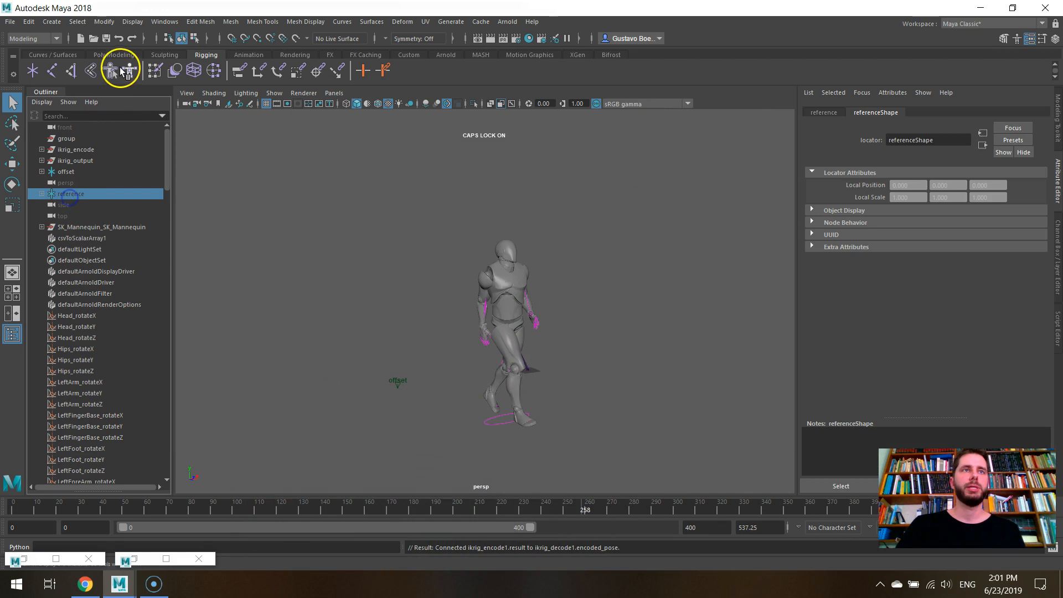
key(h)
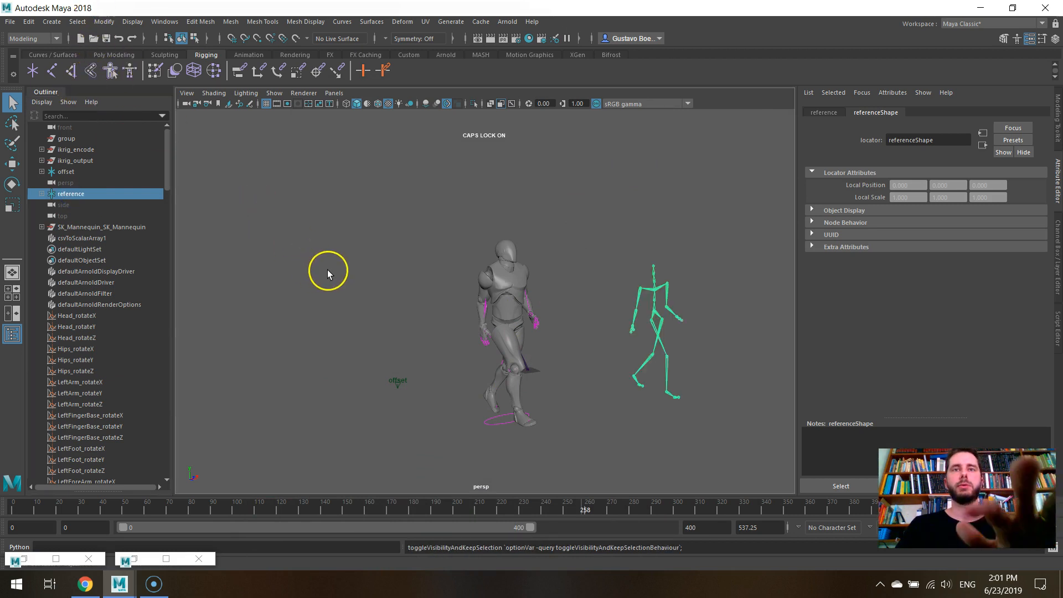
drag(309, 509, 61, 510)
- Set the end frame of the playback range to 40
click(717, 529)
key(BackSpace)
key(Return)
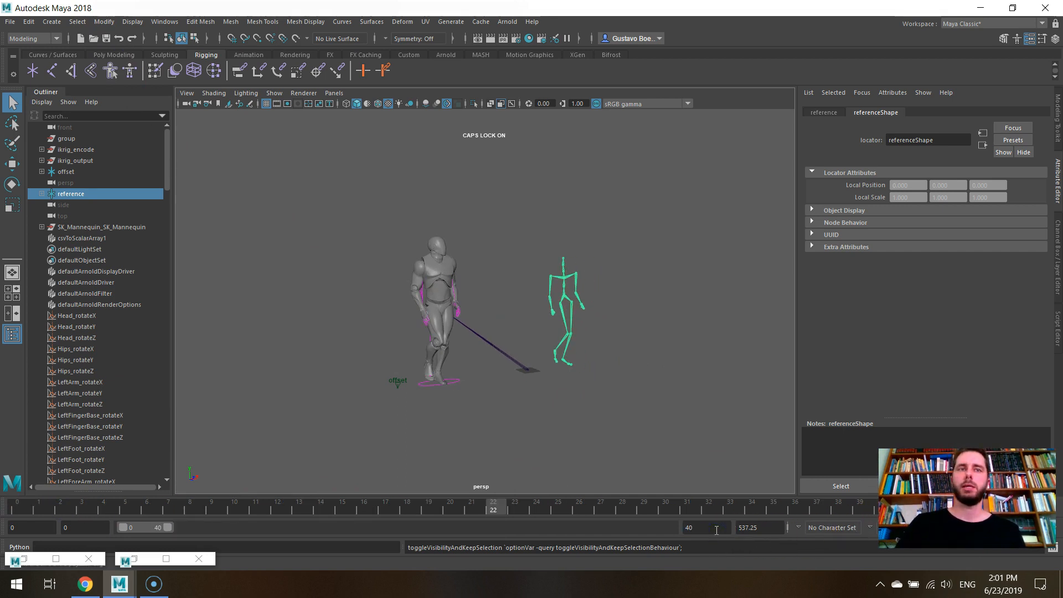
- Restore the Node Editor and examine ikrig_encode1's attributes and its Normalize Global Xfo and Result connections to ikrig_decode1
scroll(558, 375, up, 5)
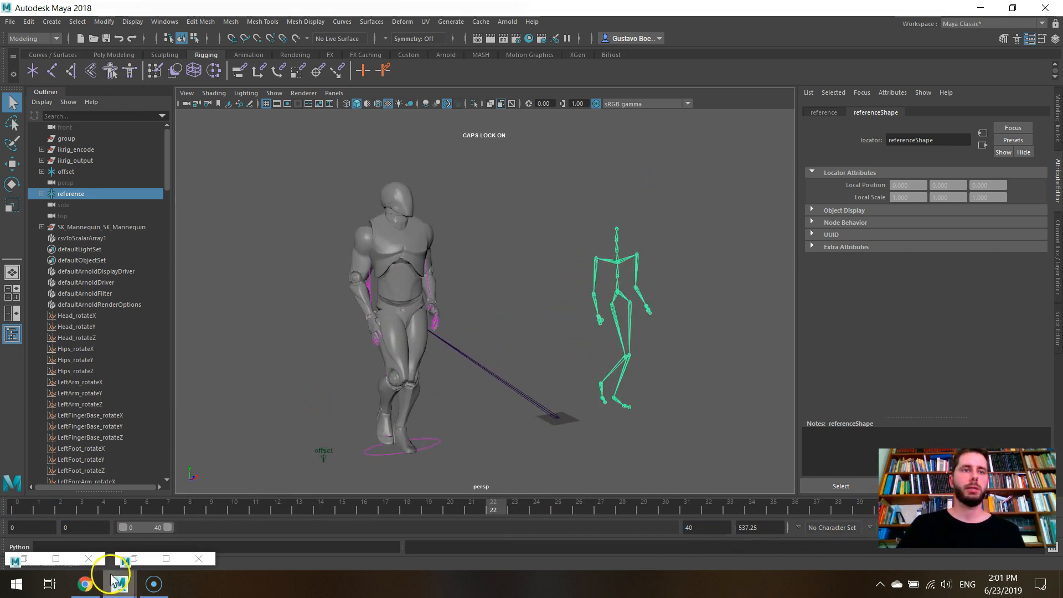
click(142, 561)
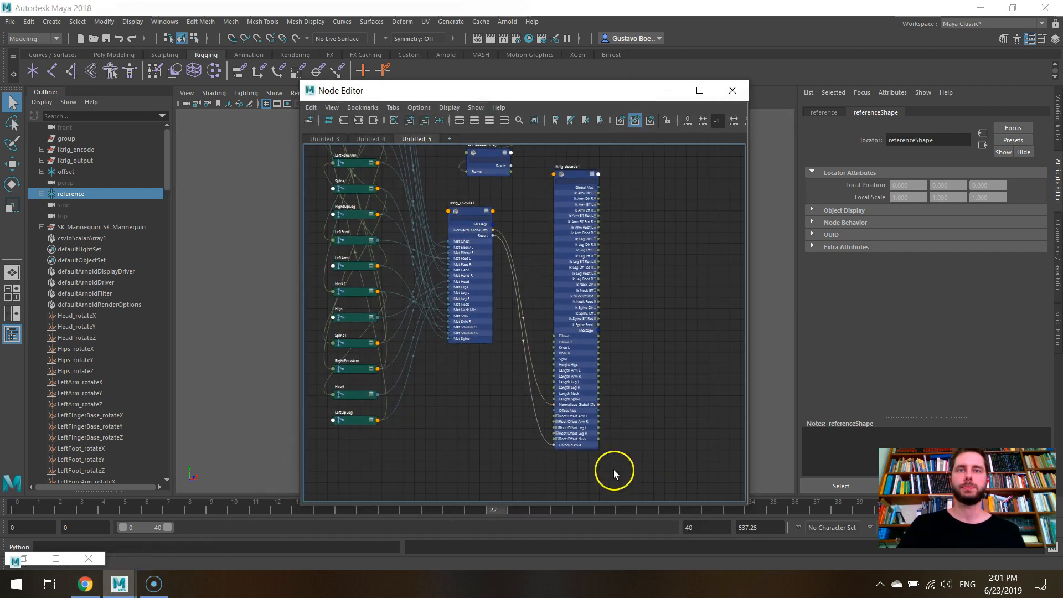
scroll(614, 474, up, 5)
alt+middle_drag(432, 294, 470, 435)
drag(415, 344, 414, 396)
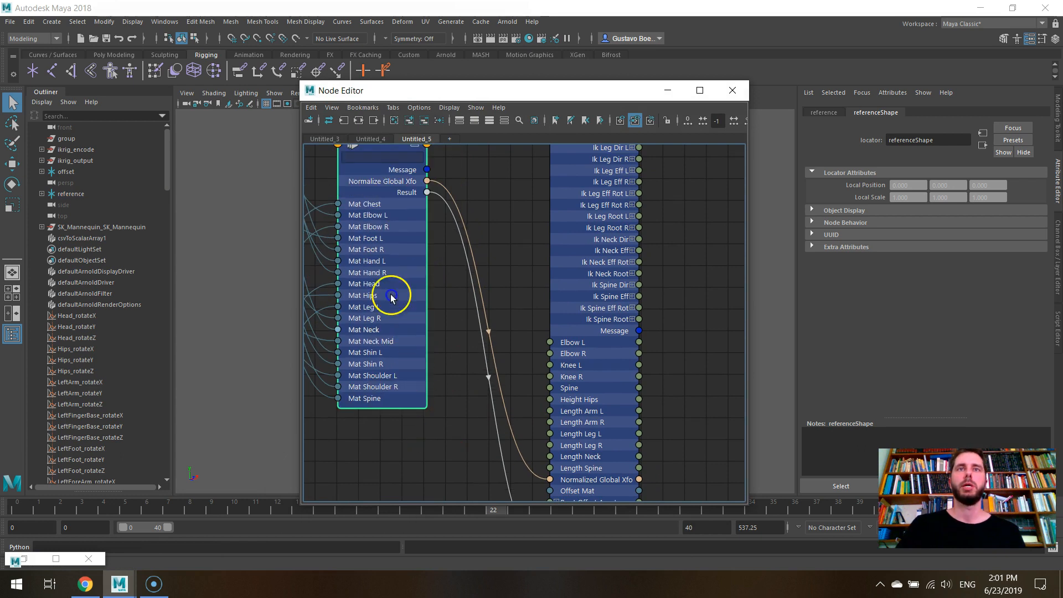
drag(397, 352, 406, 474)
scroll(394, 222, down, 4)
scroll(418, 346, up, 4)
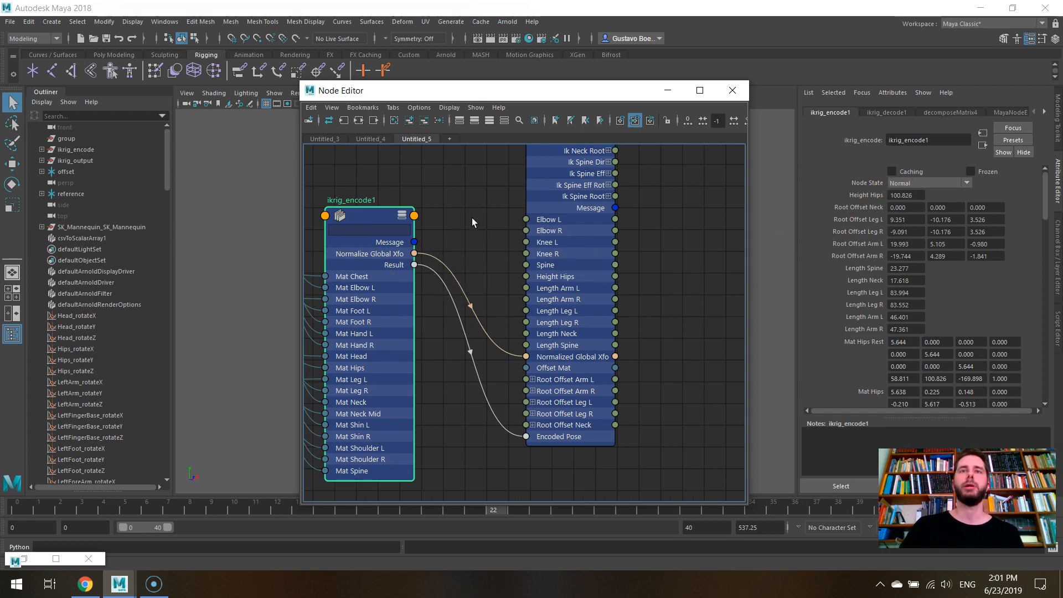
scroll(469, 231, down, 3)
alt+middle_drag(489, 164, 503, 229)
drag(417, 293, 548, 395)
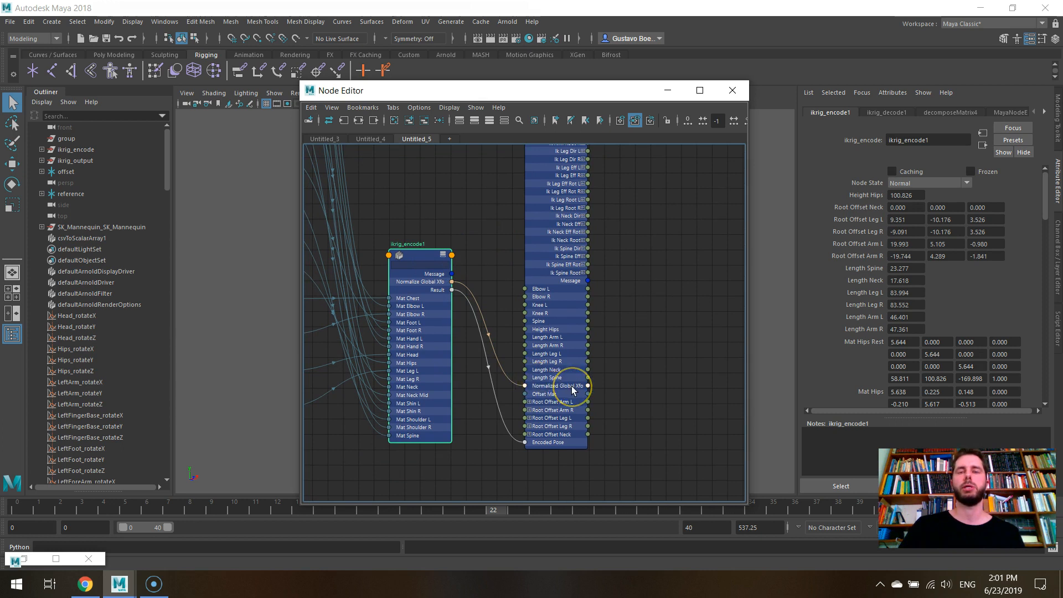
double_click(431, 255)
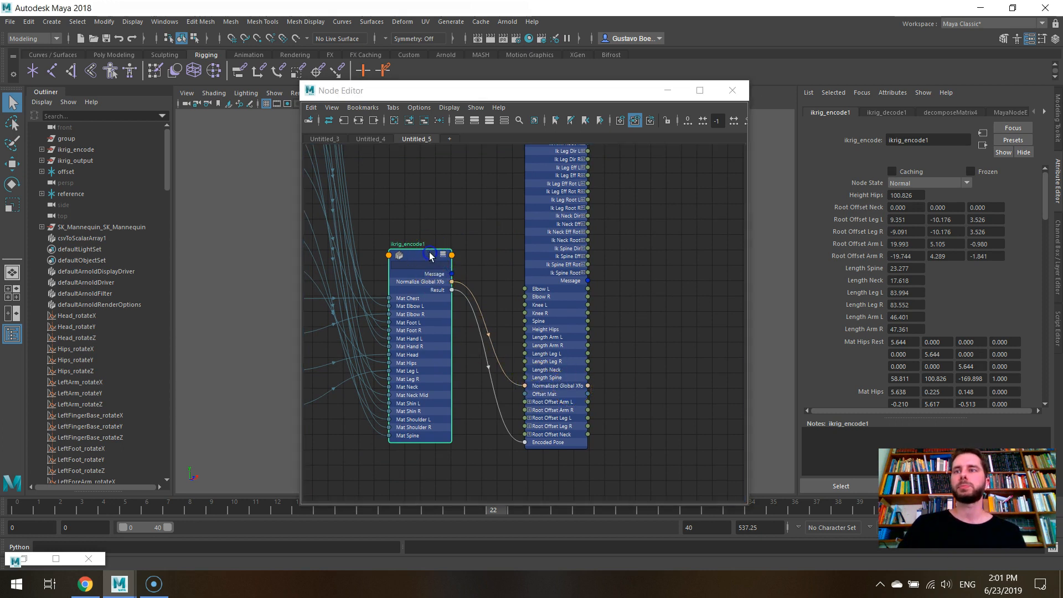
- Minimize the Node Editor and scrub to frame 19 to compare the mannequin's pose with the reference skeleton
click(667, 90)
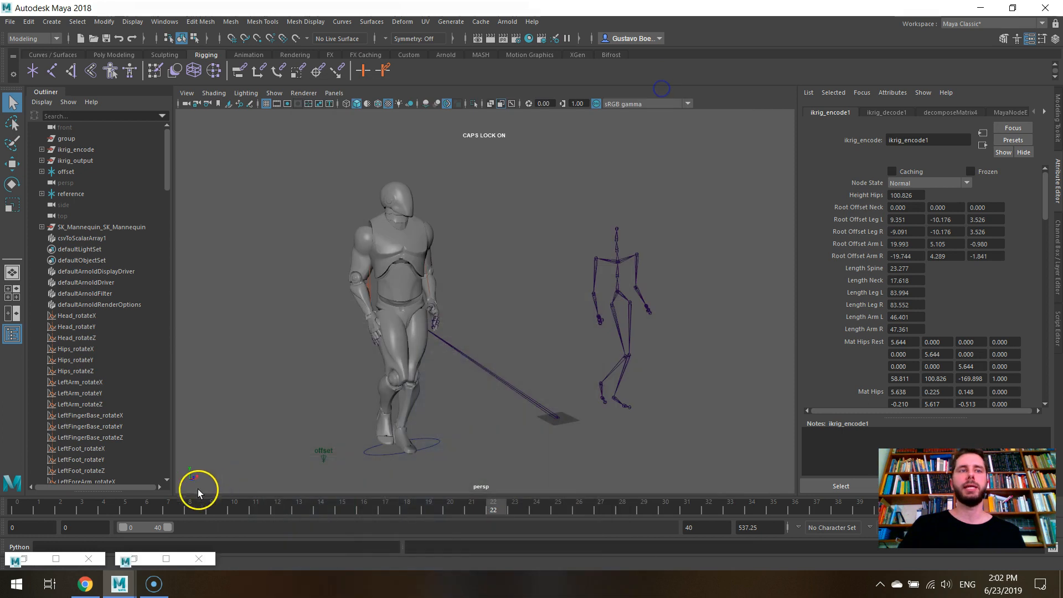
drag(220, 498, 432, 504)
alt+drag(520, 368, 563, 345)
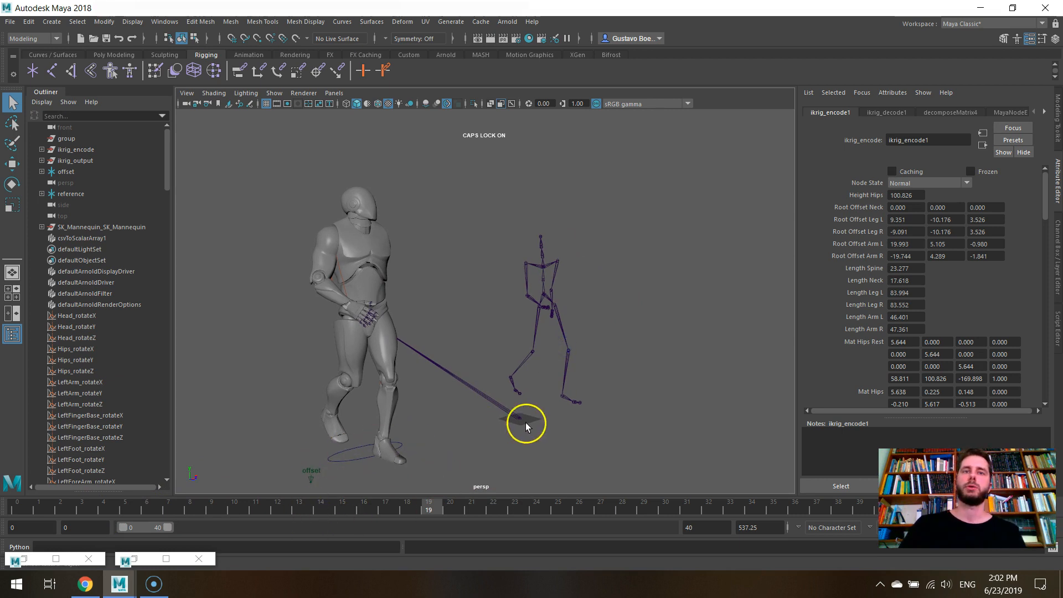
- Go back to frame 1 and set the Height Hips attribute of ikrig_decode1 to 120
drag(342, 502, 47, 507)
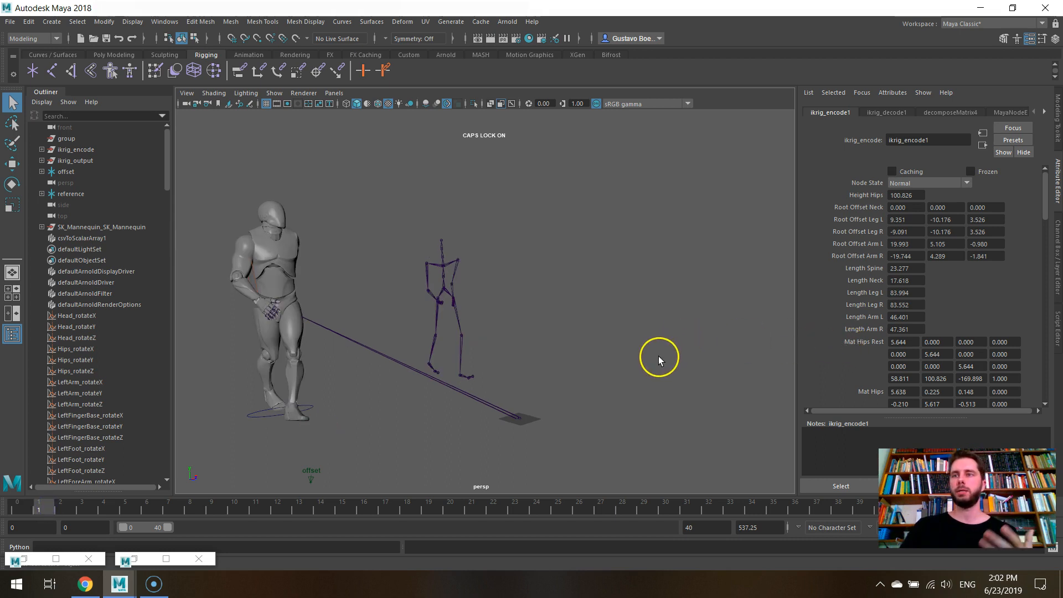
click(165, 559)
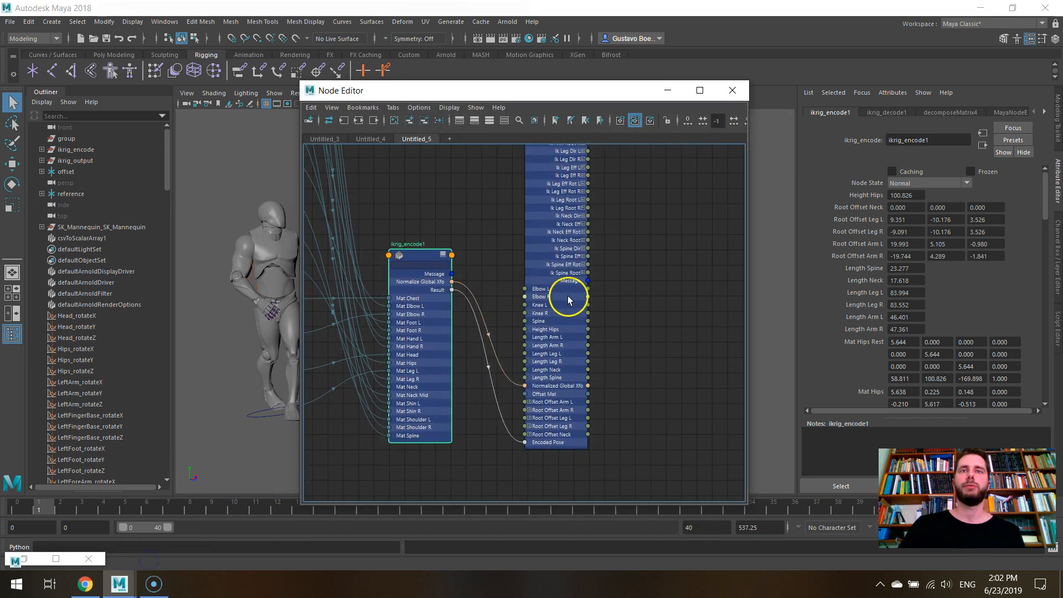
click(540, 209)
double_click(903, 255)
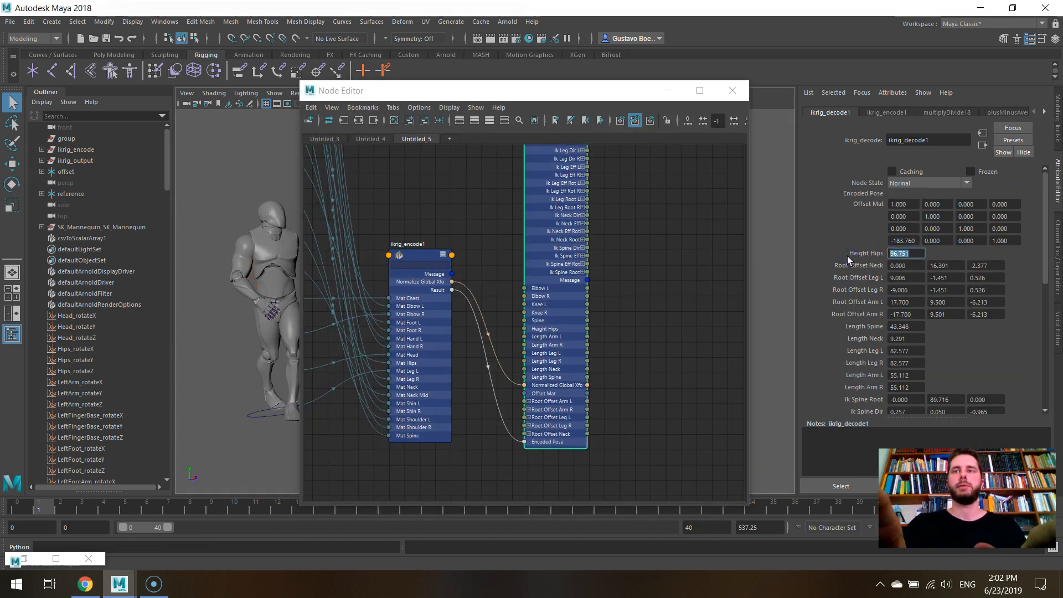
text(12)
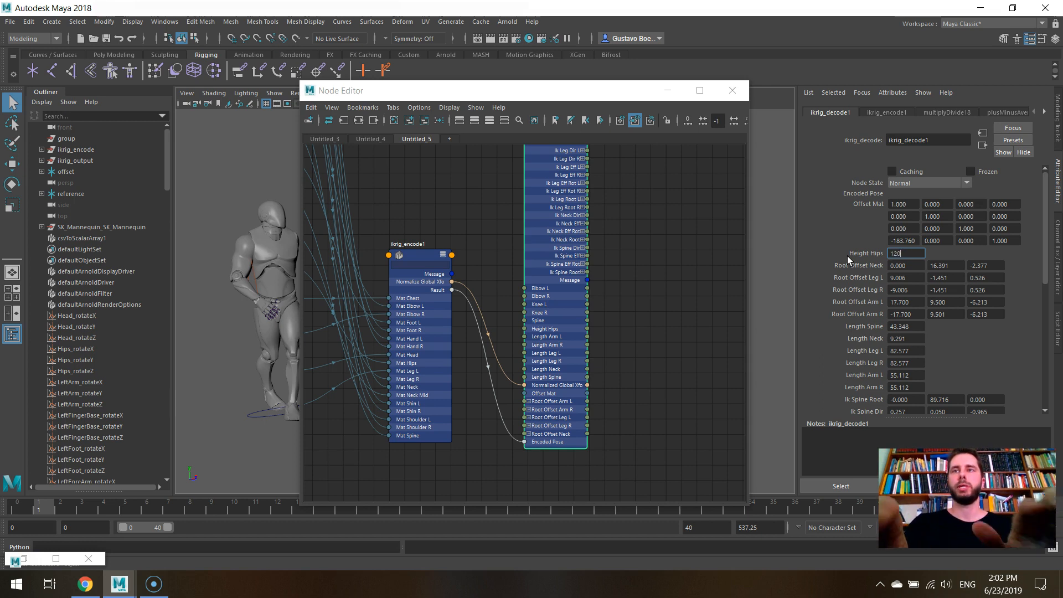
text(0)
key(Return)
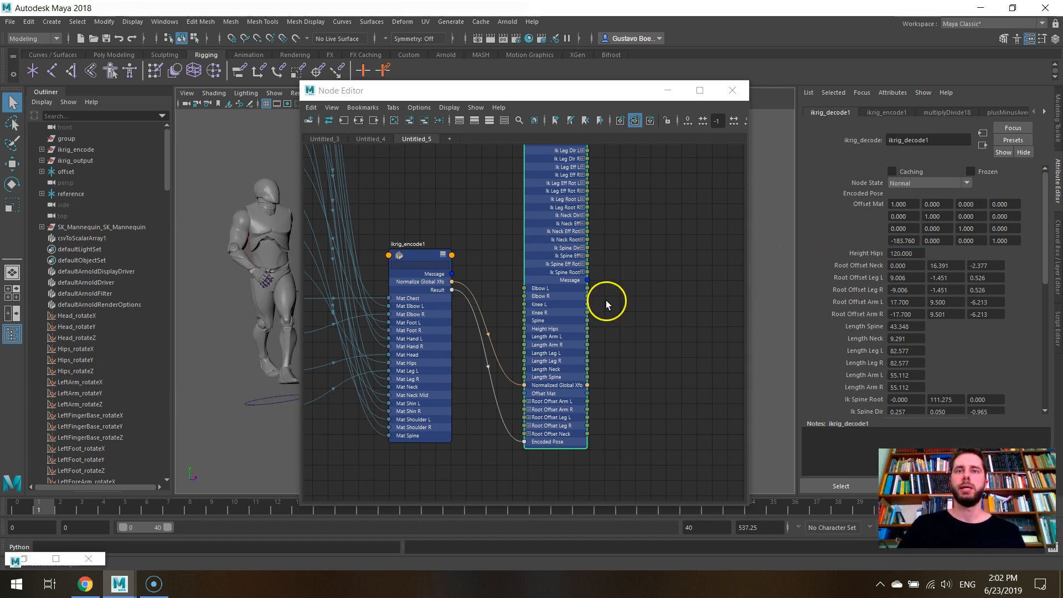
- Inspect ikrig_encode1's matrix attributes and Normalize Global Xfo option, and view the raised mannequin beside the reference skeleton from the side
click(425, 260)
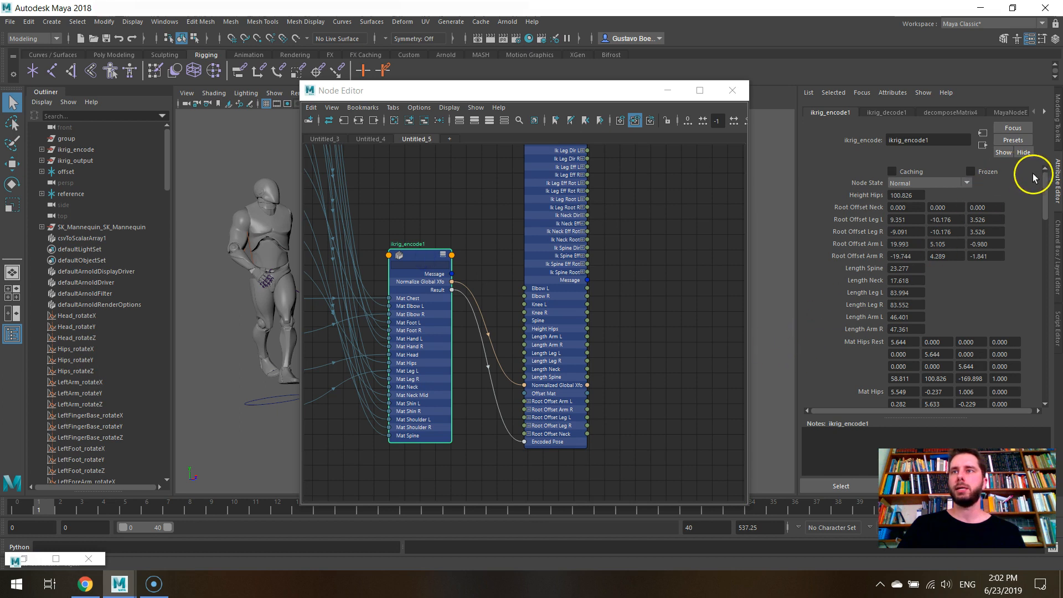
drag(1041, 178, 1043, 378)
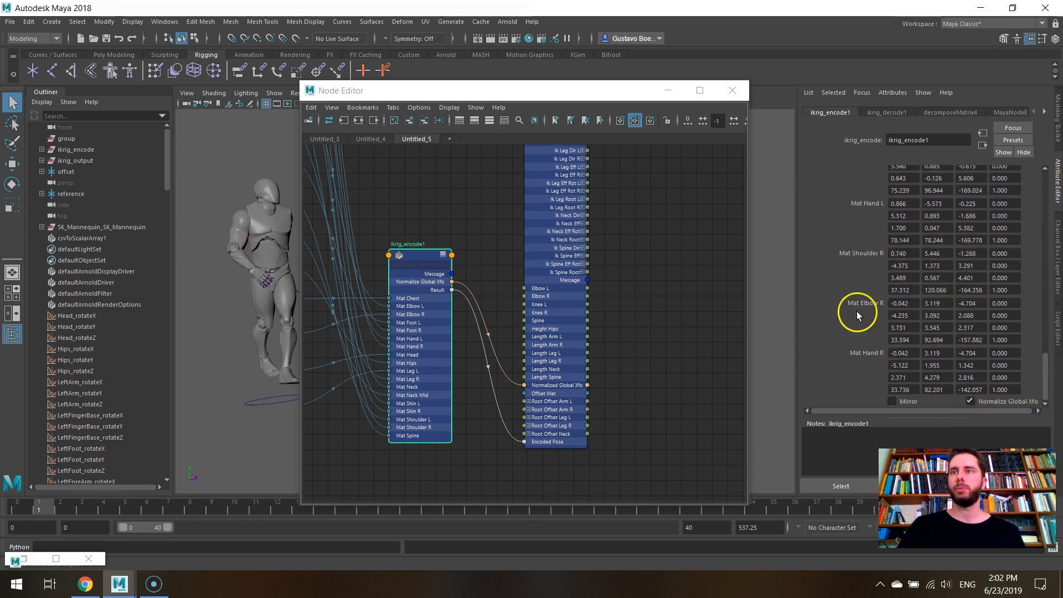
click(669, 90)
alt+drag(506, 283, 587, 288)
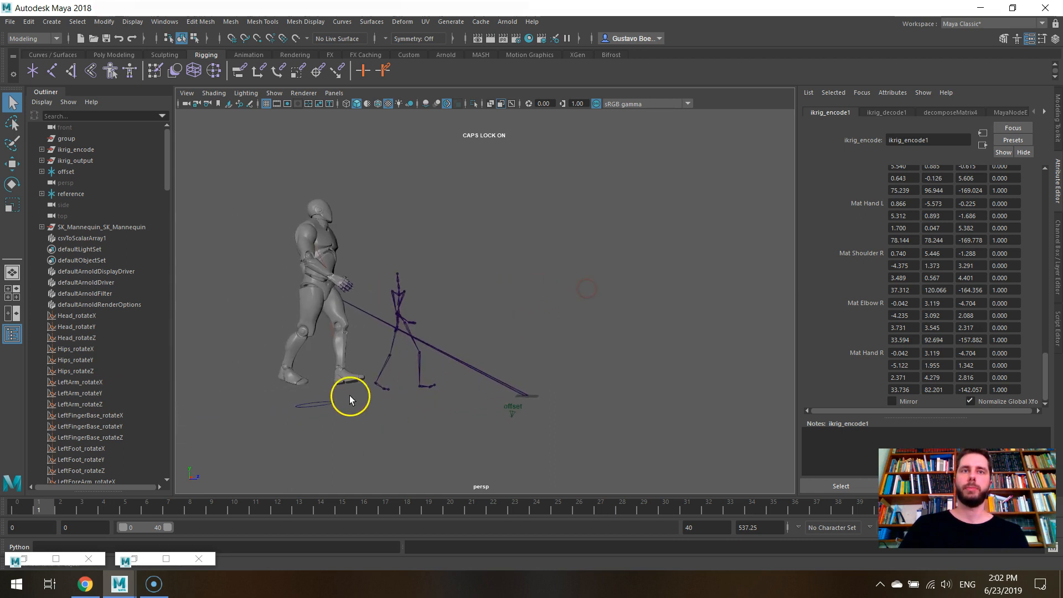
scroll(945, 297, up, 15)
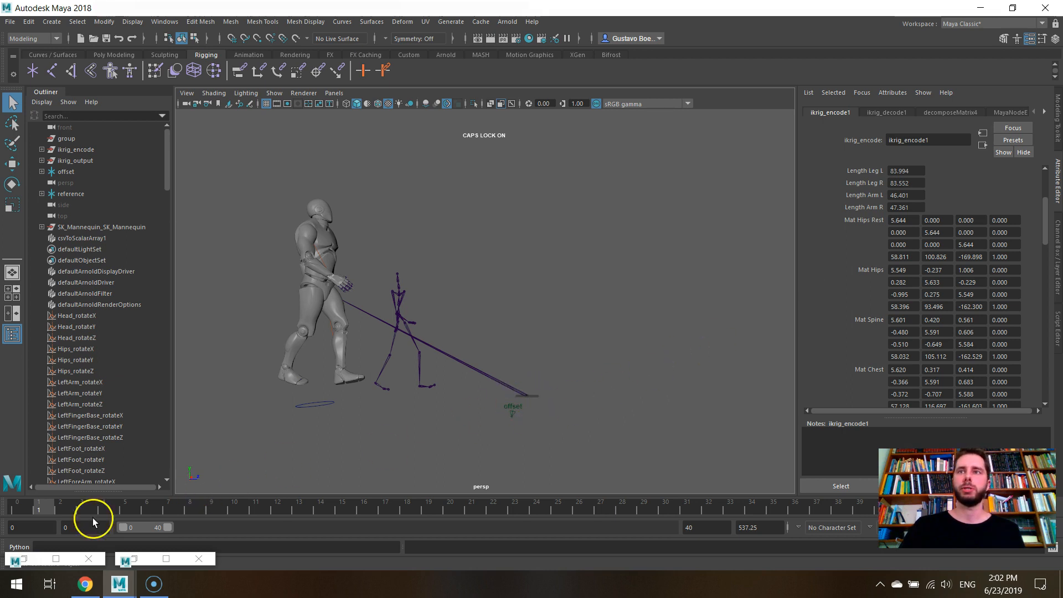
- Select ikrig_decode1 and try a Height Hips value of 115, watching the mannequin in the viewport
click(137, 558)
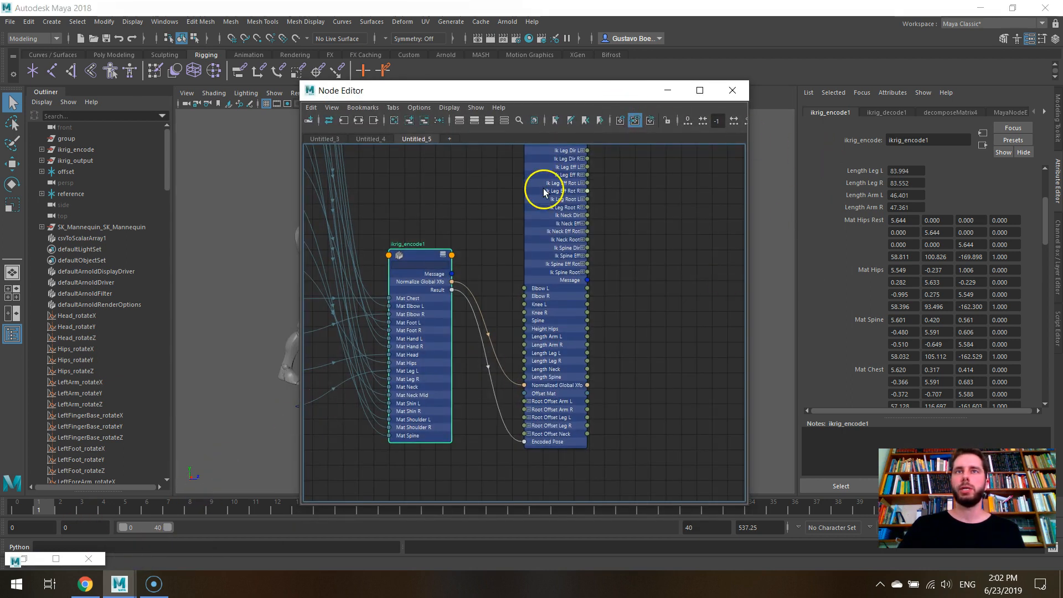
click(544, 192)
click(667, 90)
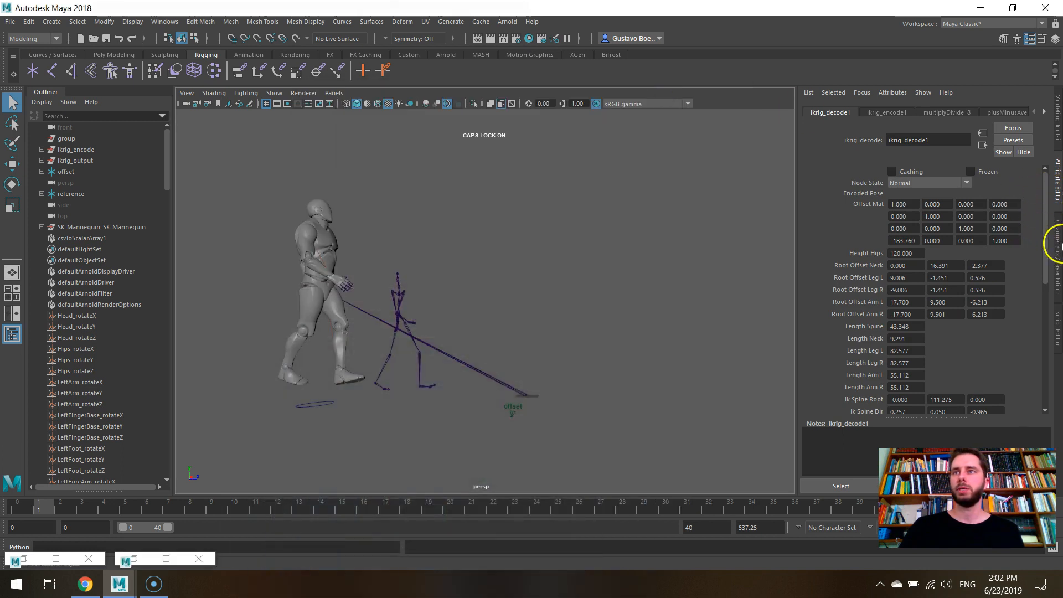
click(1058, 244)
middle_drag(855, 128, 1060, 119)
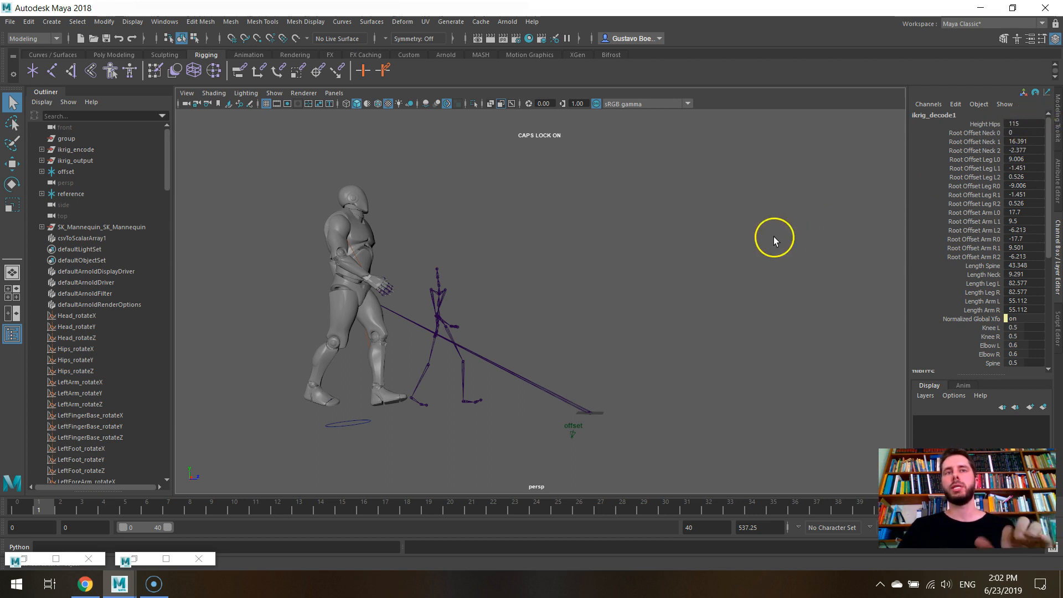
- Undo the Height Hips changes on ikrig_decode1 and set the attribute to 120
key(ctrl+z)
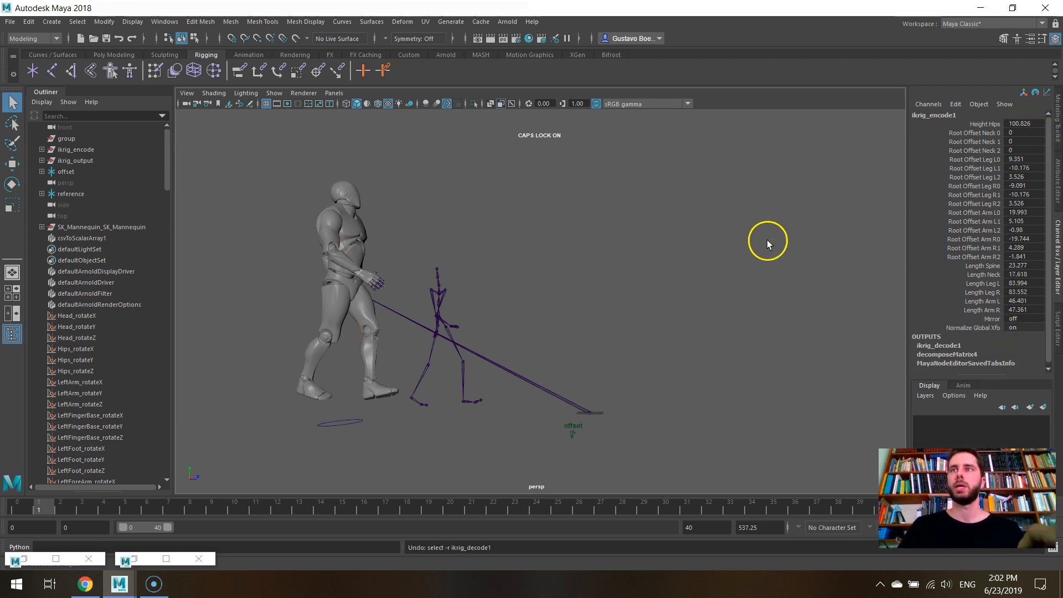
key(ctrl+z)
key(ctrl+z)
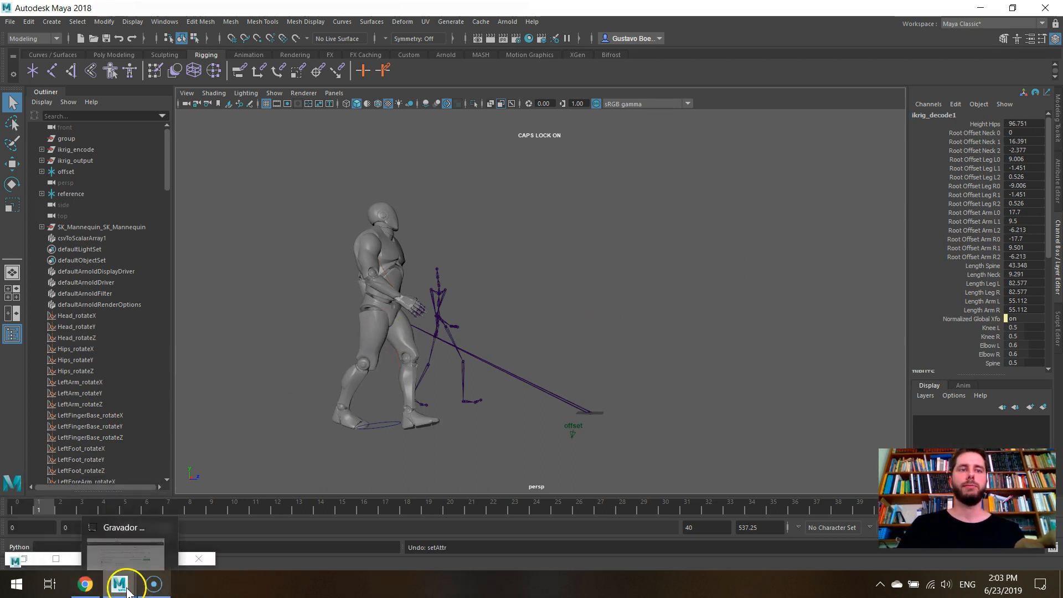
double_click(1014, 123)
text(120)
key(Return)
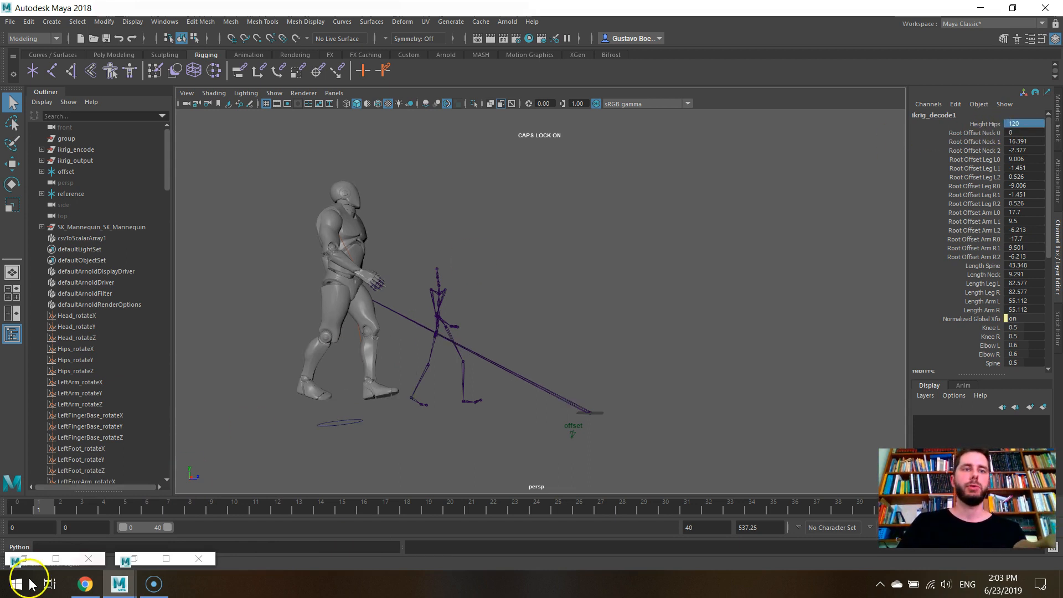
- Turn off Normalize Global Xfo on the ikrig_encode1 node
click(142, 559)
click(430, 260)
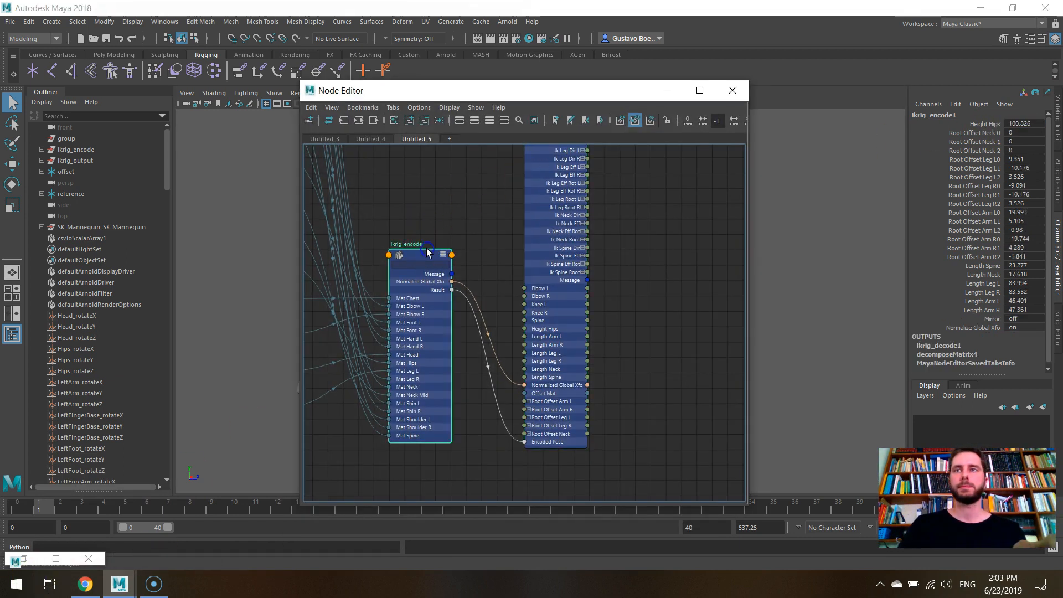
click(1058, 178)
scroll(1024, 326, down, 5)
scroll(1024, 326, down, 10)
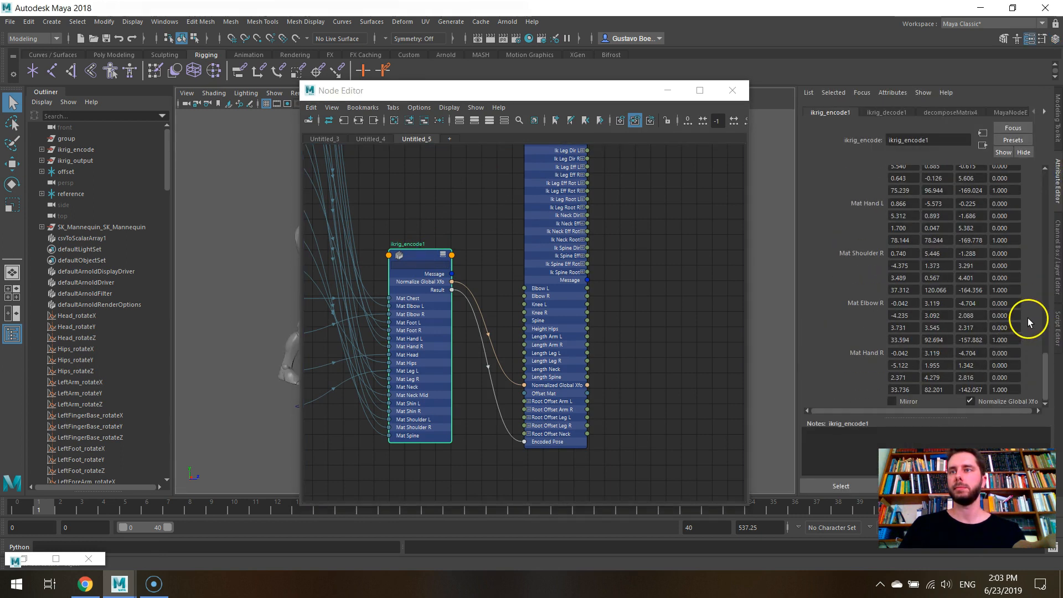
click(672, 91)
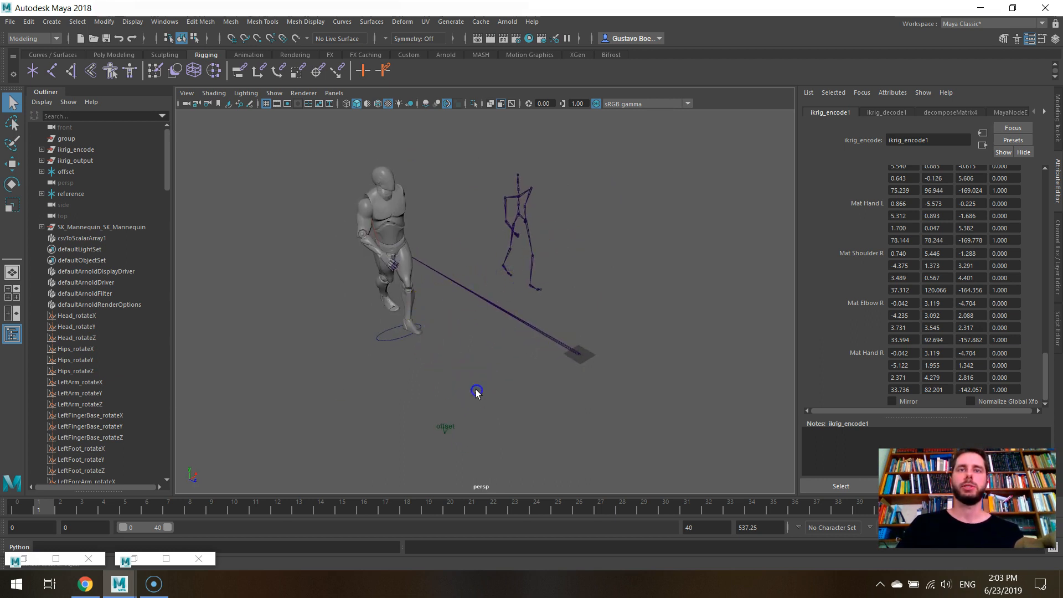
- Select the offset locator and set its Translate X, Y and Z to 0
drag(477, 389, 386, 481)
click(1056, 224)
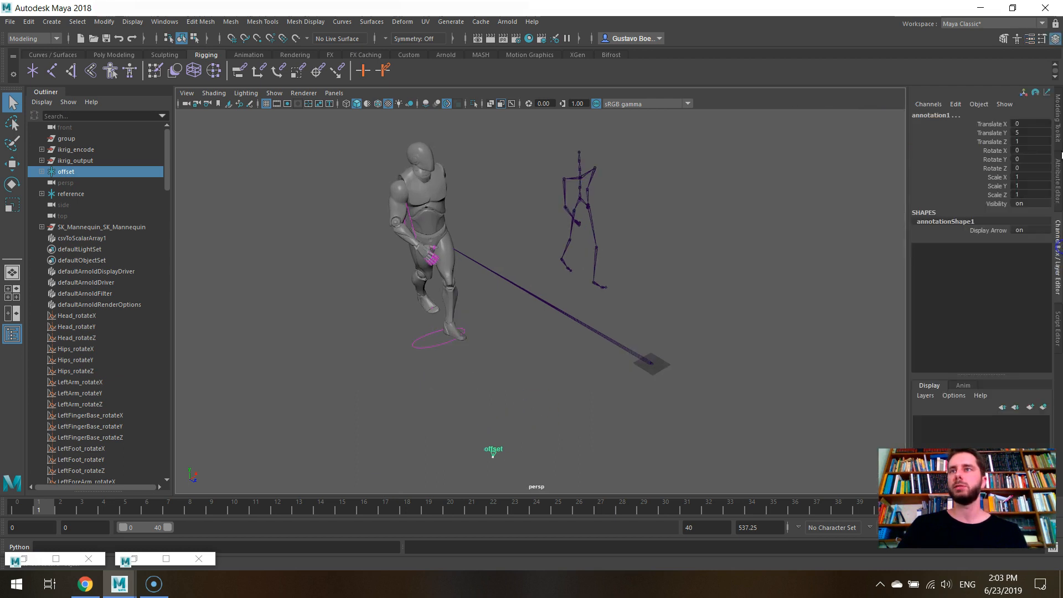
drag(1026, 123, 1024, 136)
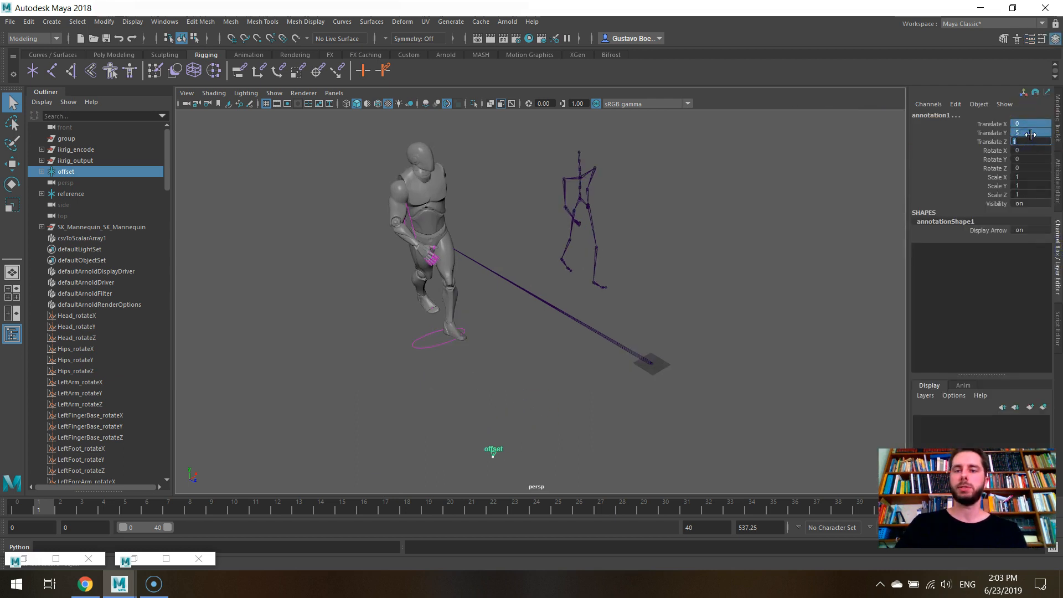
text(0)
key(Return)
alt+drag(713, 216, 771, 193)
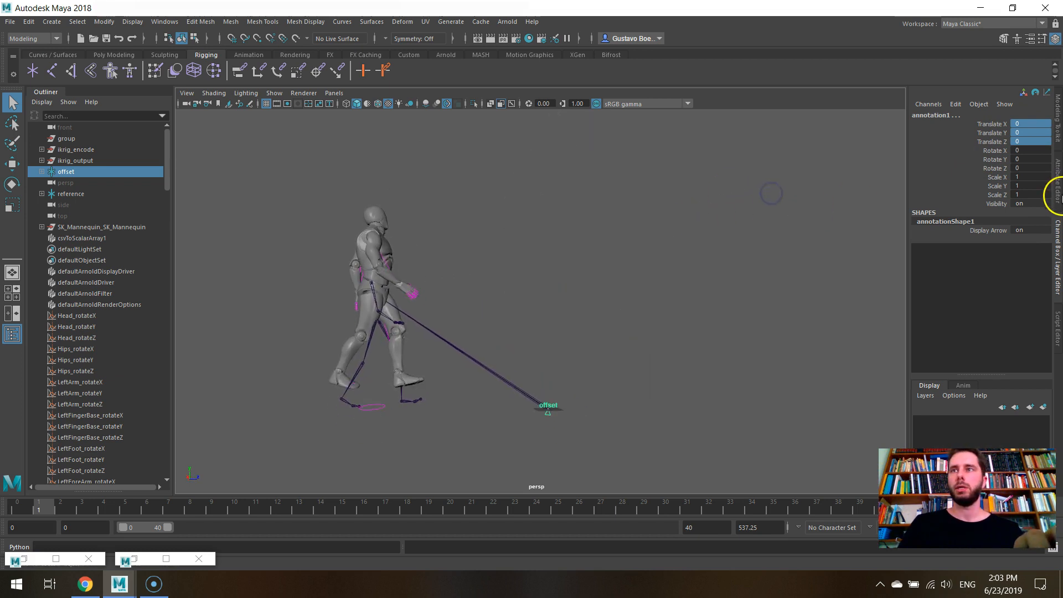
- Set the Height Hips of ikrig_decode1 to 96 and check the mannequin against the overlapping reference skeleton
click(1058, 195)
alt+drag(365, 243, 443, 260)
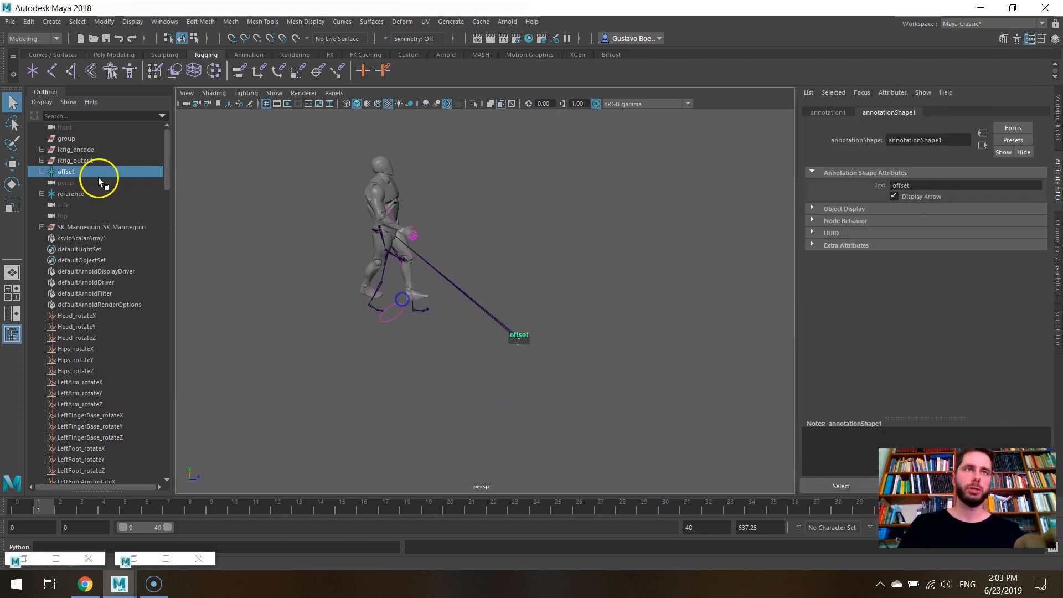
click(139, 559)
click(524, 247)
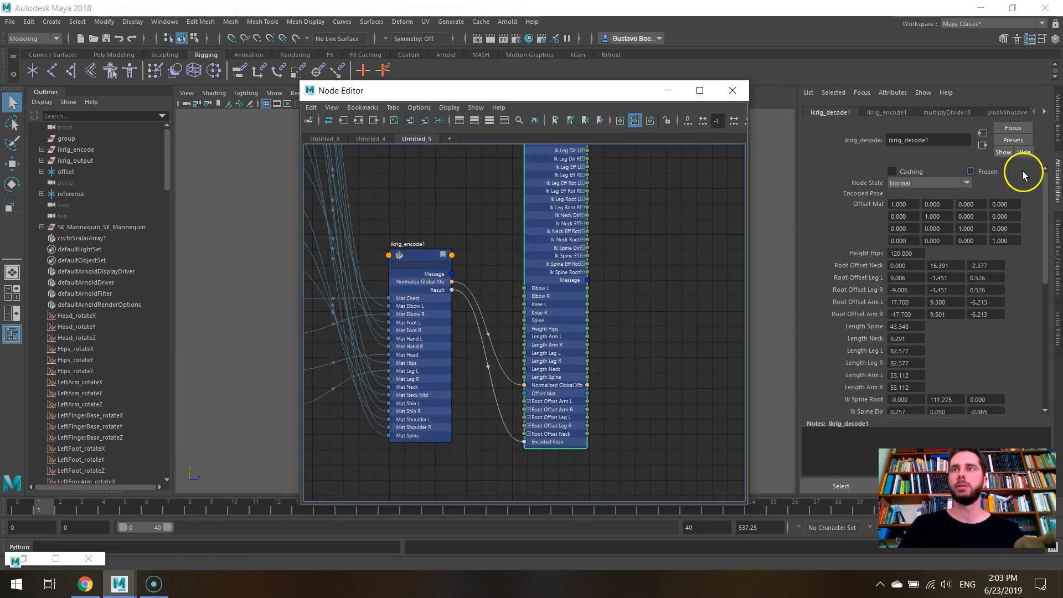
click(667, 90)
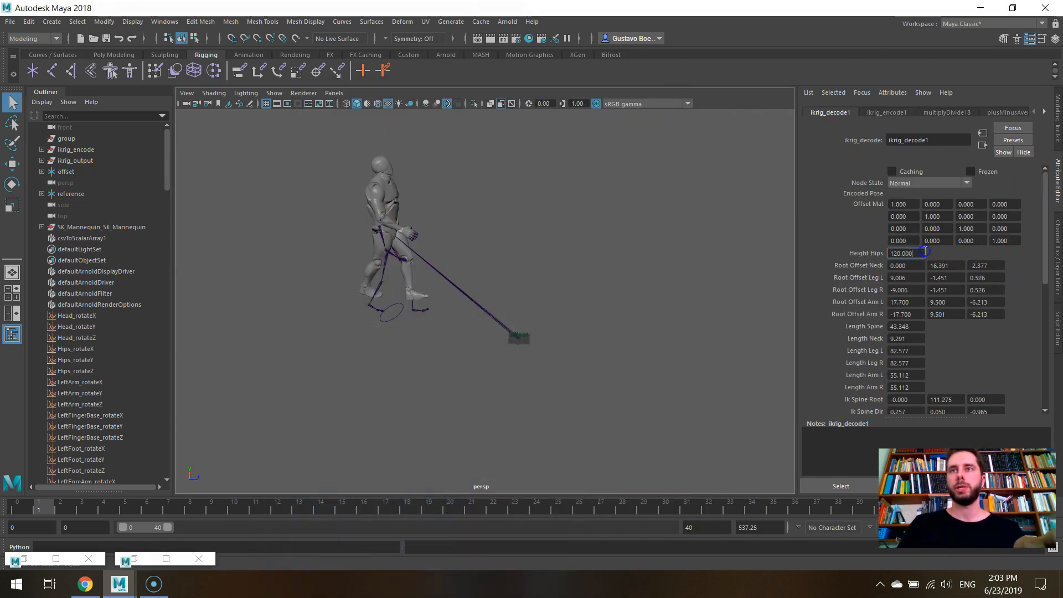
text(96)
key(Return)
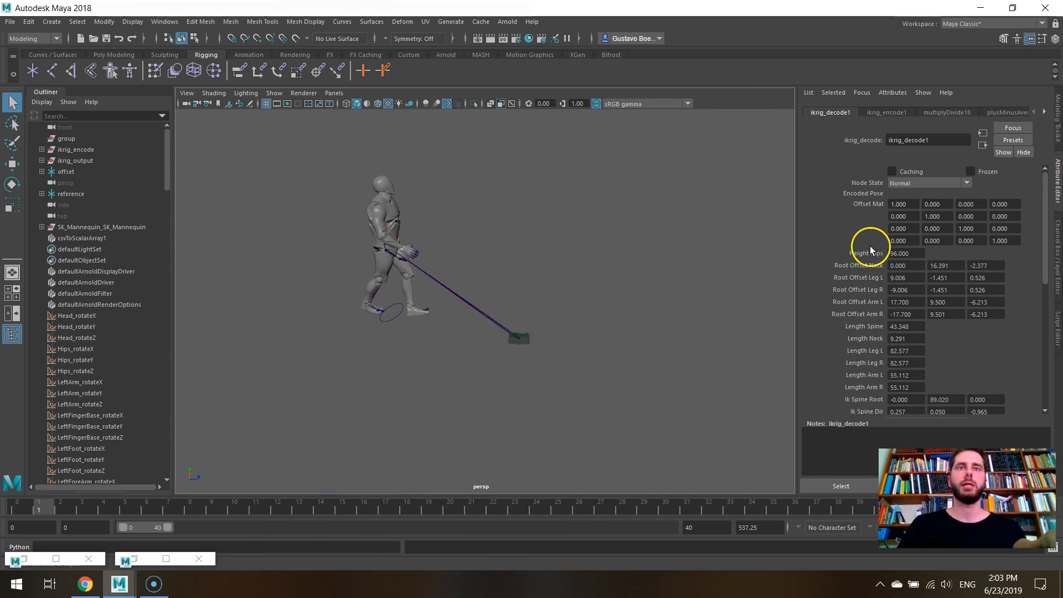
alt+drag(553, 239, 579, 245)
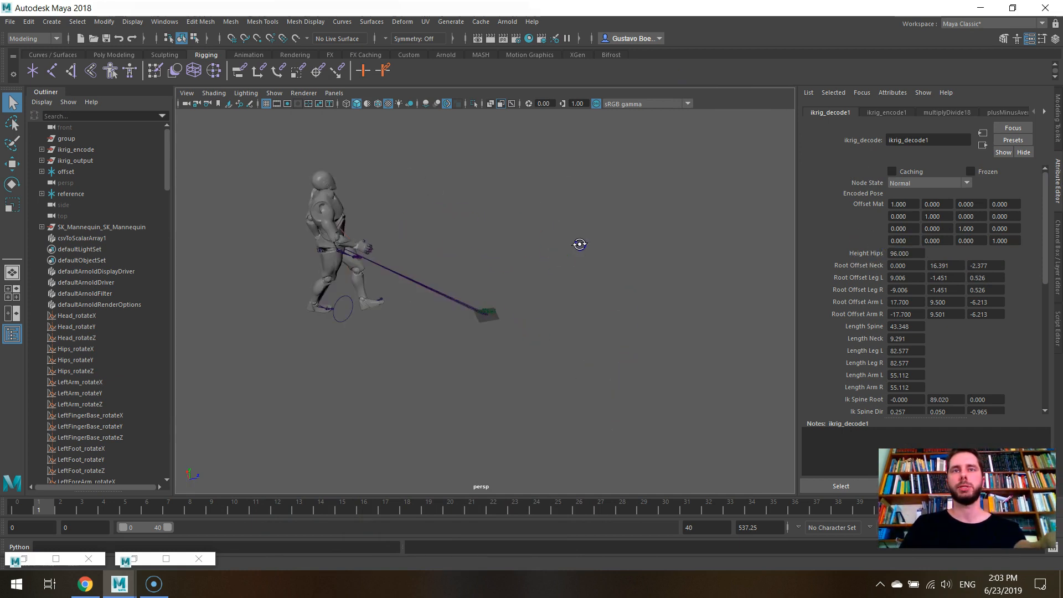
- Turn Normalize Global Xfo back on for ikrig_encode1 and look at the mannequin from another angle
click(145, 558)
click(420, 255)
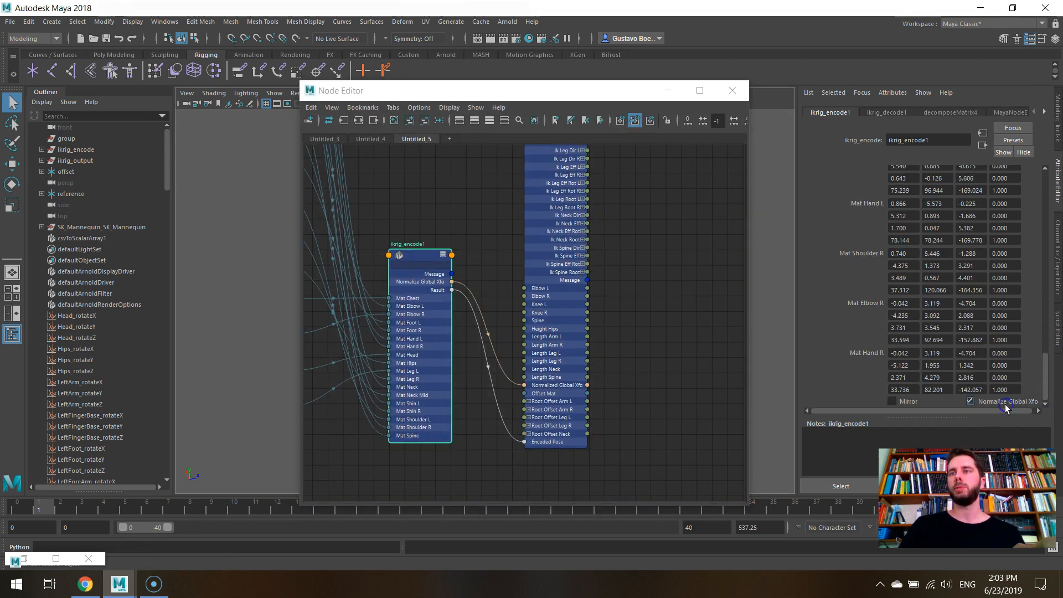
click(668, 90)
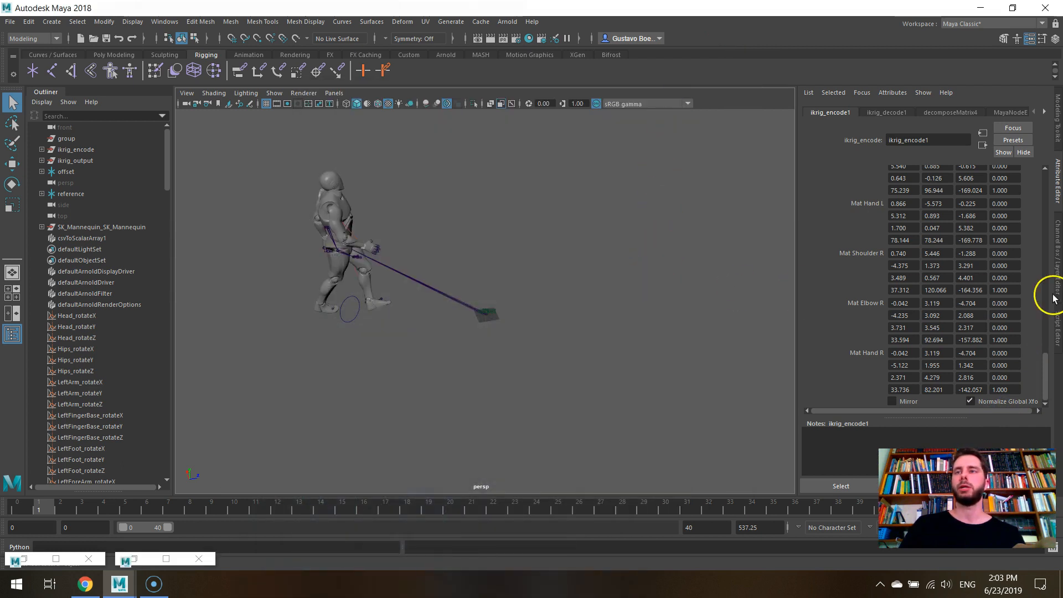
alt+drag(727, 298, 611, 271)
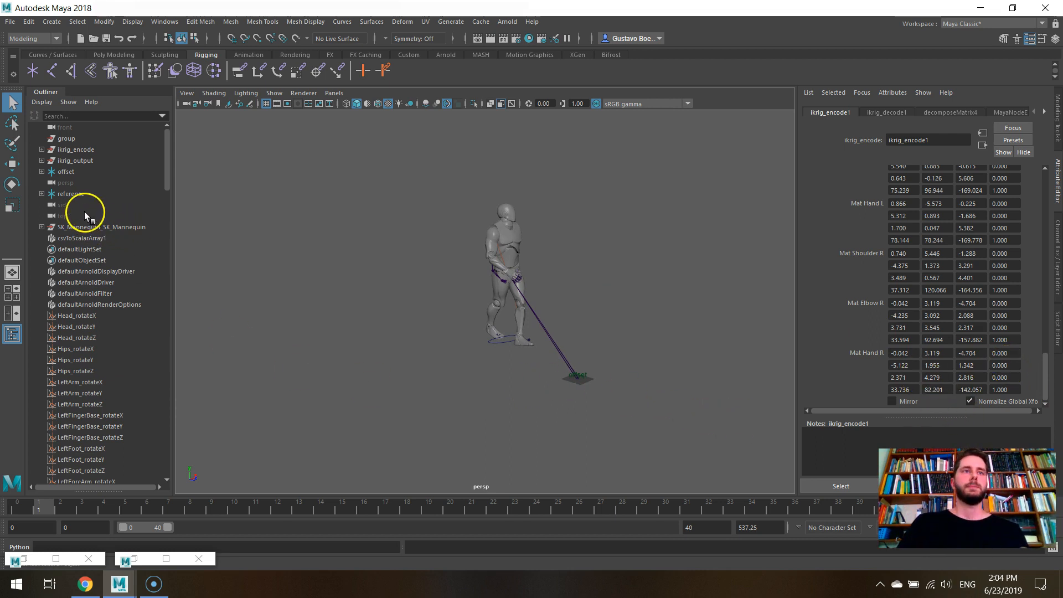
- Move the offset locator away from the origin so the mannequin stands beside the reference skeleton, undoing the last small shift
click(71, 172)
key(w)
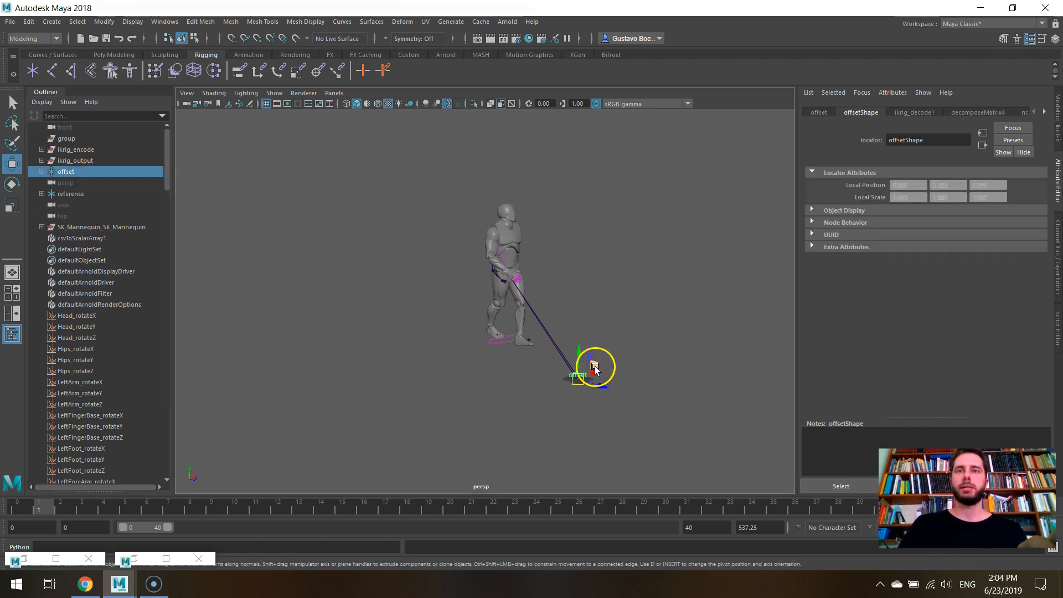
drag(592, 370, 494, 409)
alt+drag(507, 407, 651, 327)
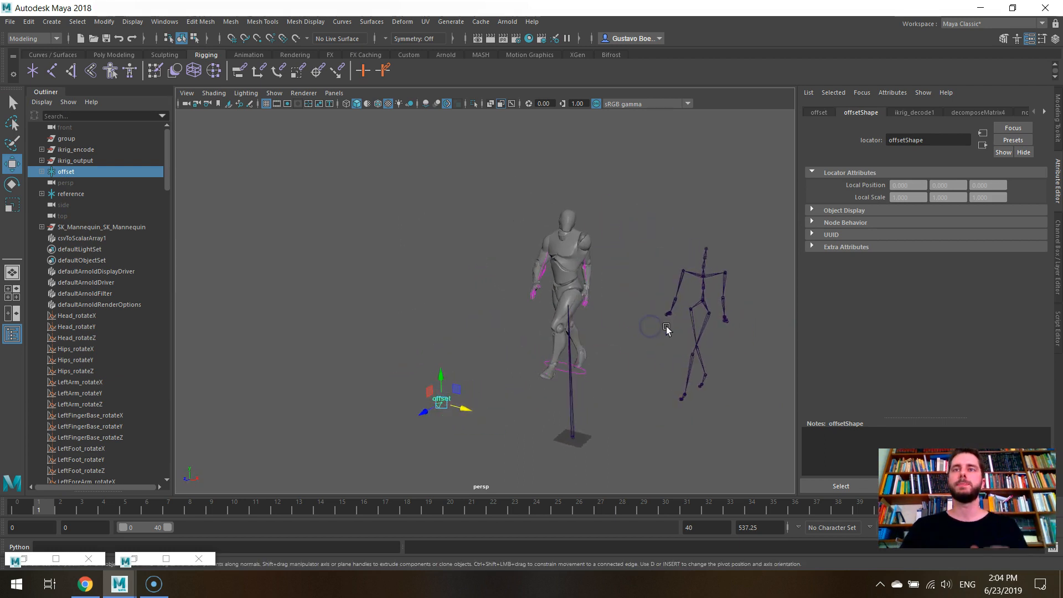
middle_drag(662, 328, 644, 313)
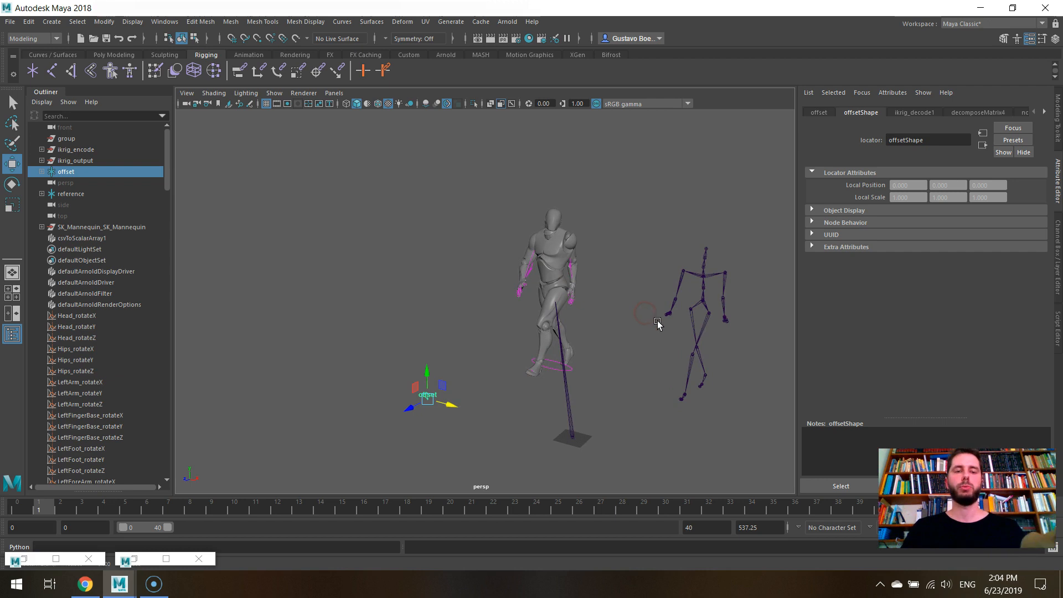
key(ctrl+z)
click(713, 436)
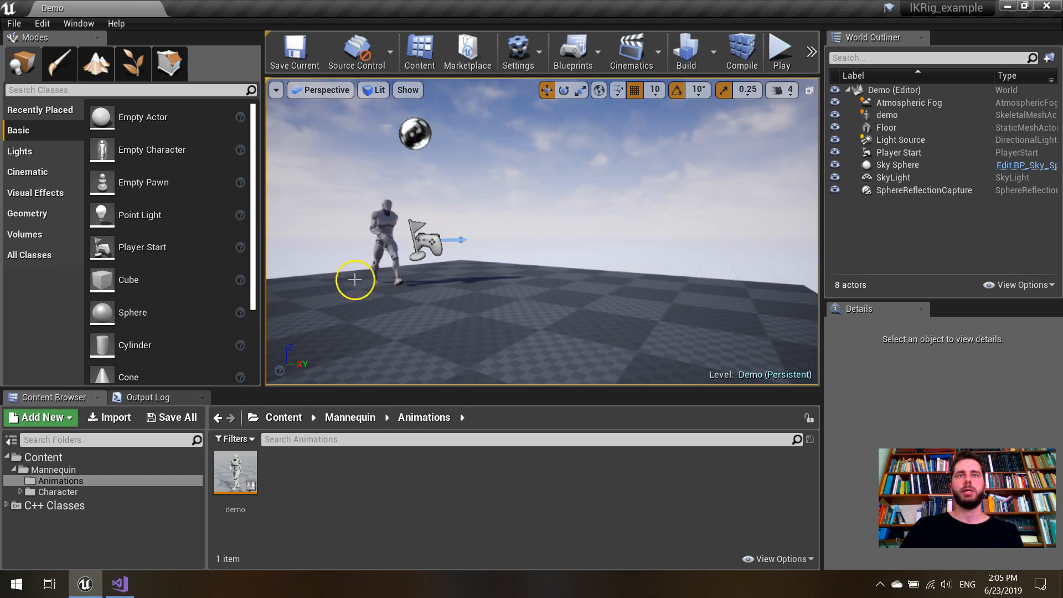
- Play the Demo level, fly around the animated mannequin to view its motion from several distances, and stop the session
click(788, 43)
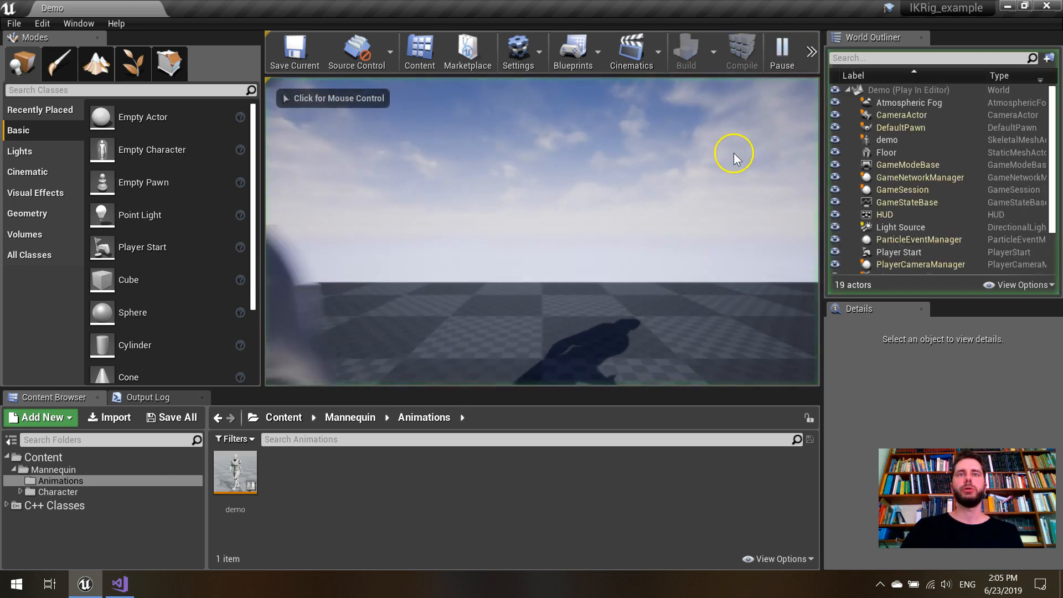
click(641, 214)
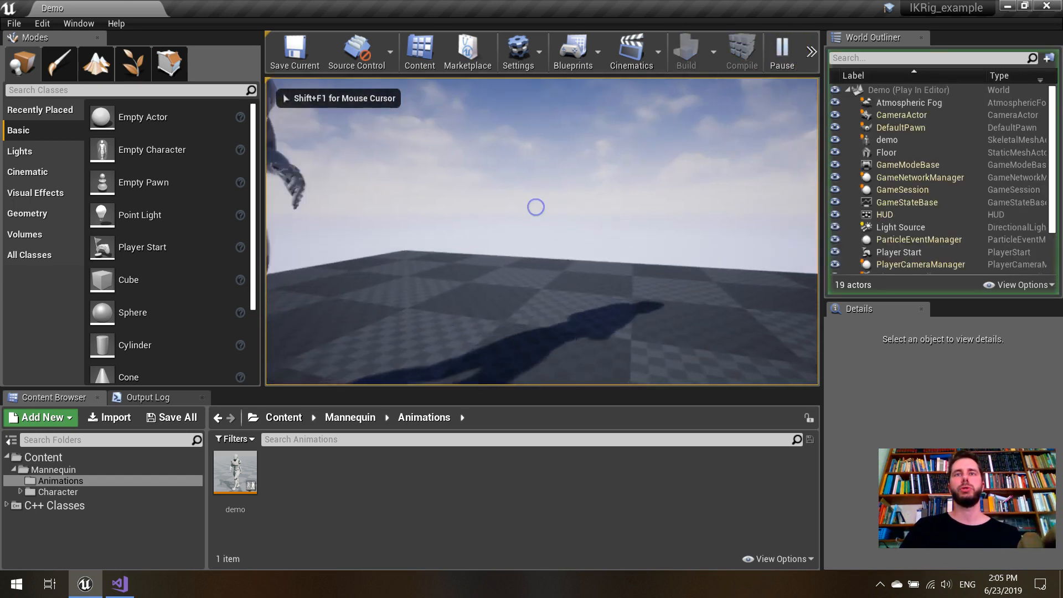
key(s)
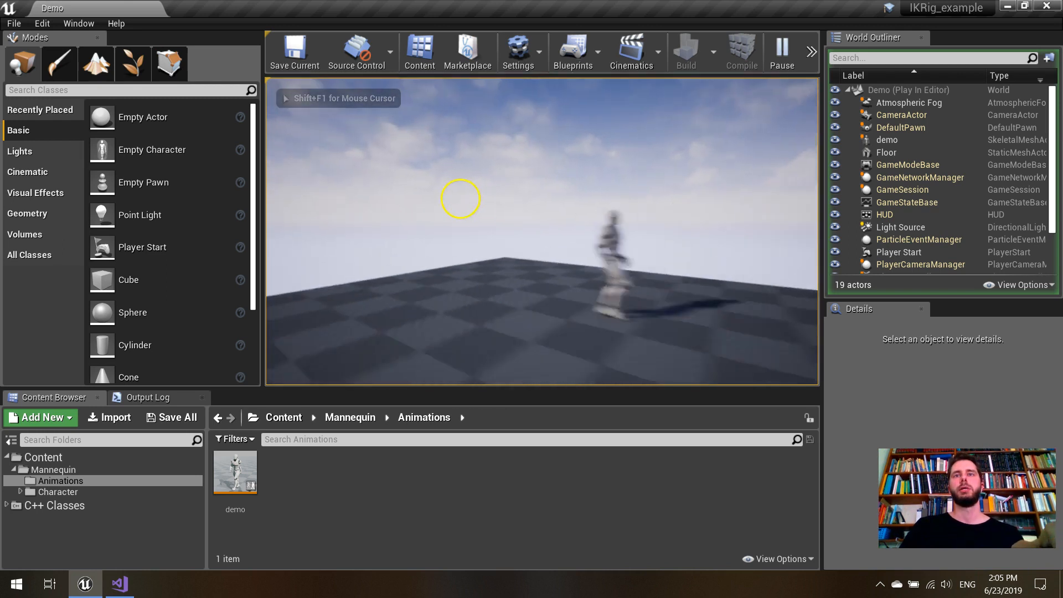
key(w)
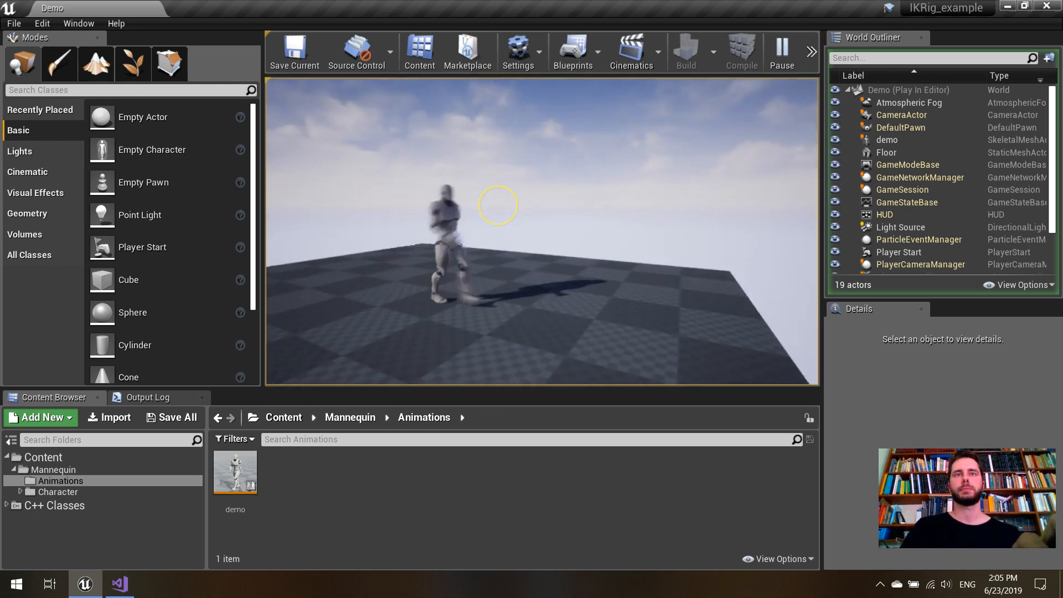
key(w)
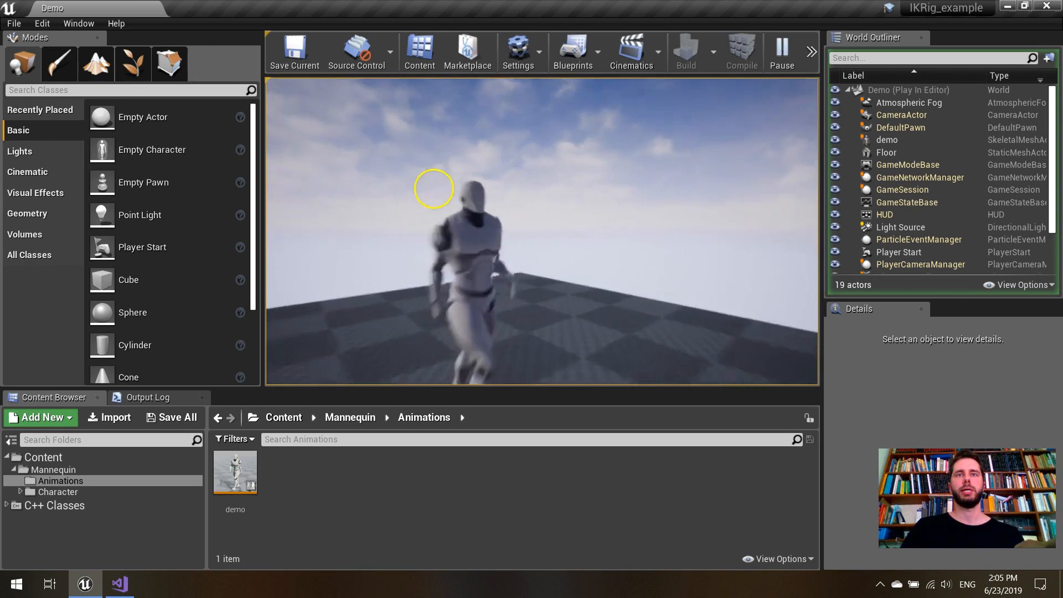
key(s)
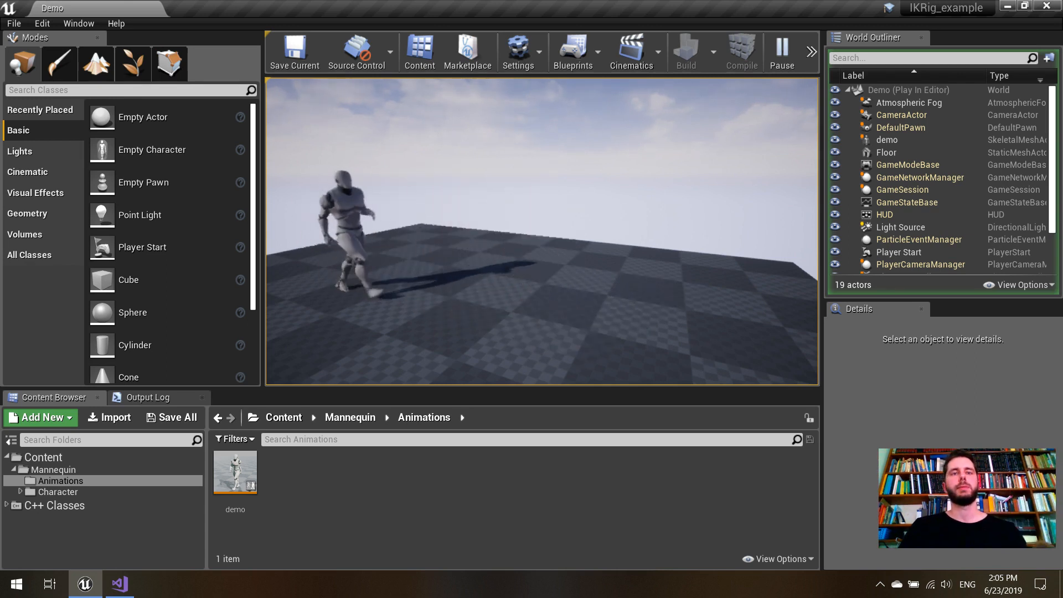
key(Escape)
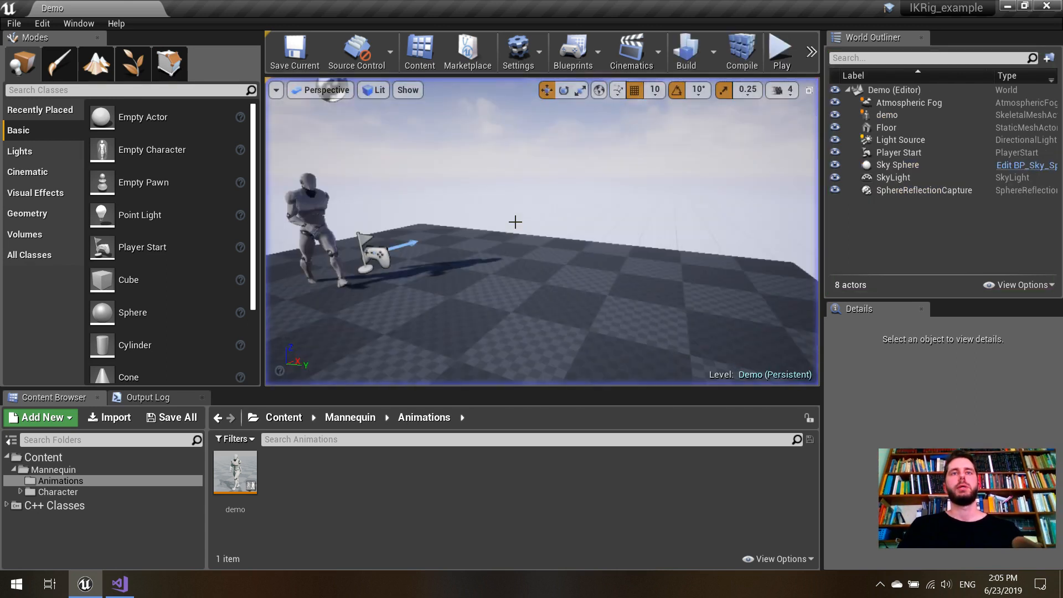
- In the demo animation blueprint, set the Load CSVFile path to D:/OneDrive/Repos/CMU_ikrigv2_csv/142_02.csv and compile
double_click(244, 487)
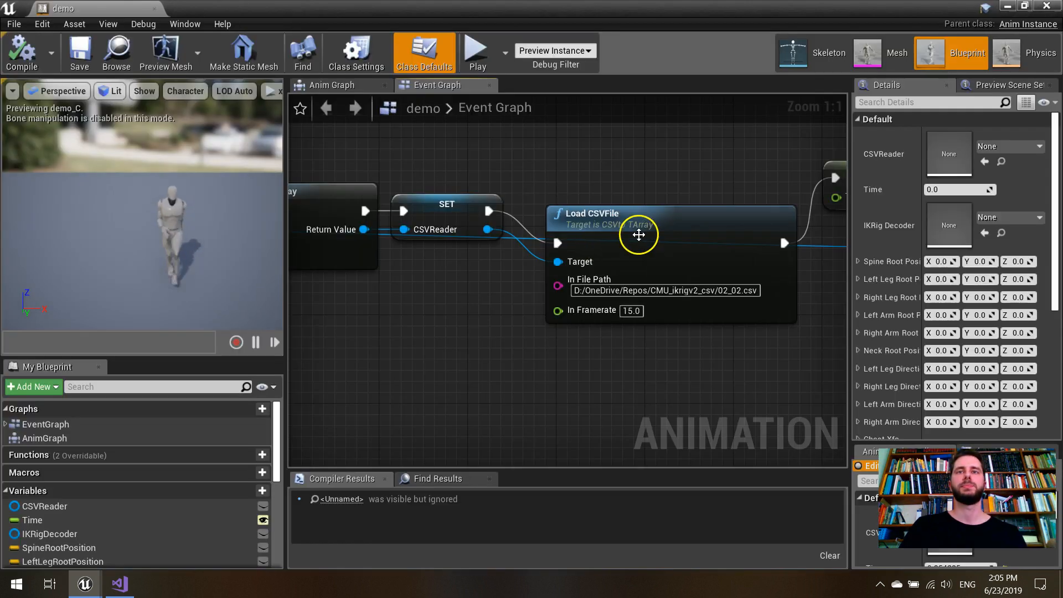
click(732, 290)
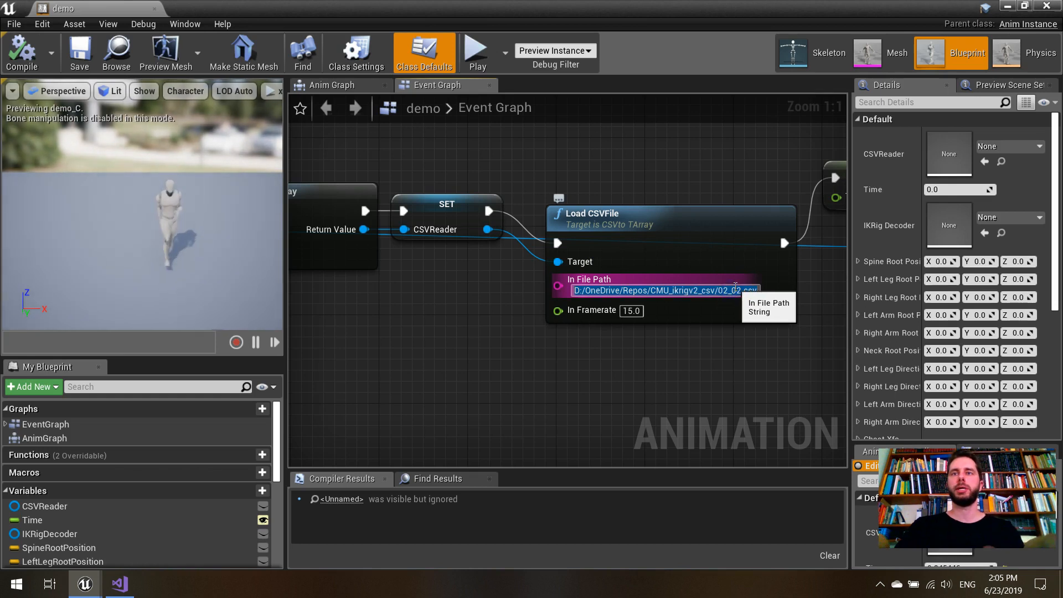
key(Right)
key(Left)
key(Left)
key(Left)
key(Left)
key(BackSpace)
key(BackSpace)
key(BackSpace)
key(BackSpace)
key(BackSpace)
text(142_02)
key(Return)
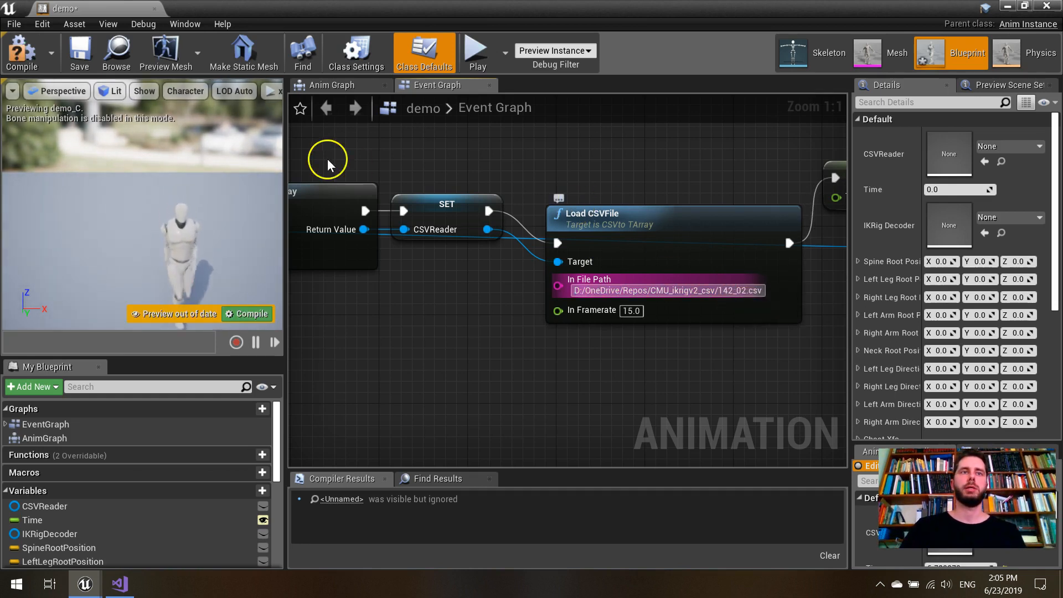
click(246, 314)
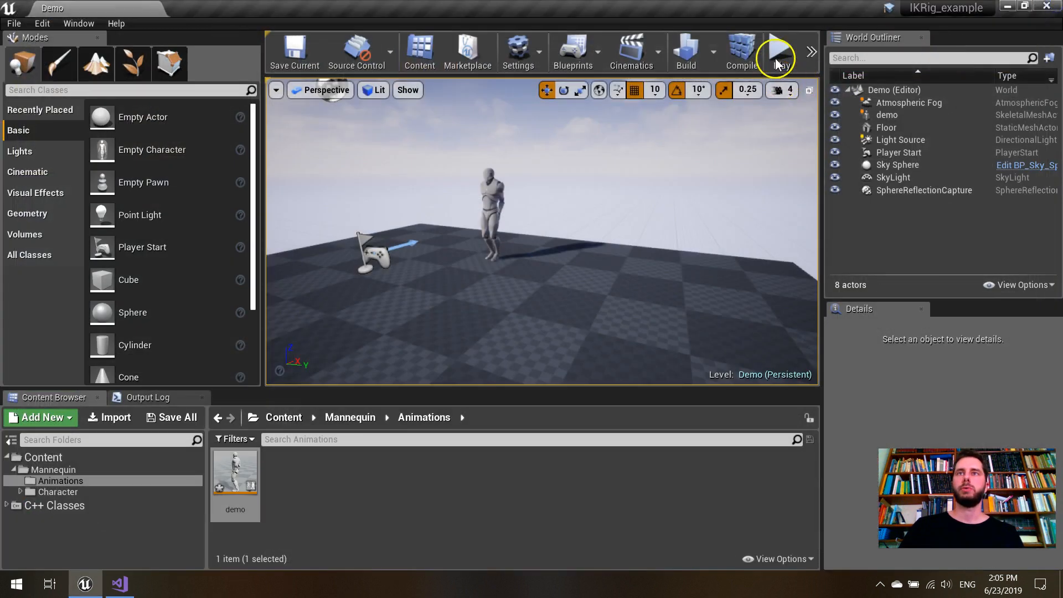
- Play the Demo level with the newly assigned motion file, view the mannequin from another angle, and stop the session
click(772, 61)
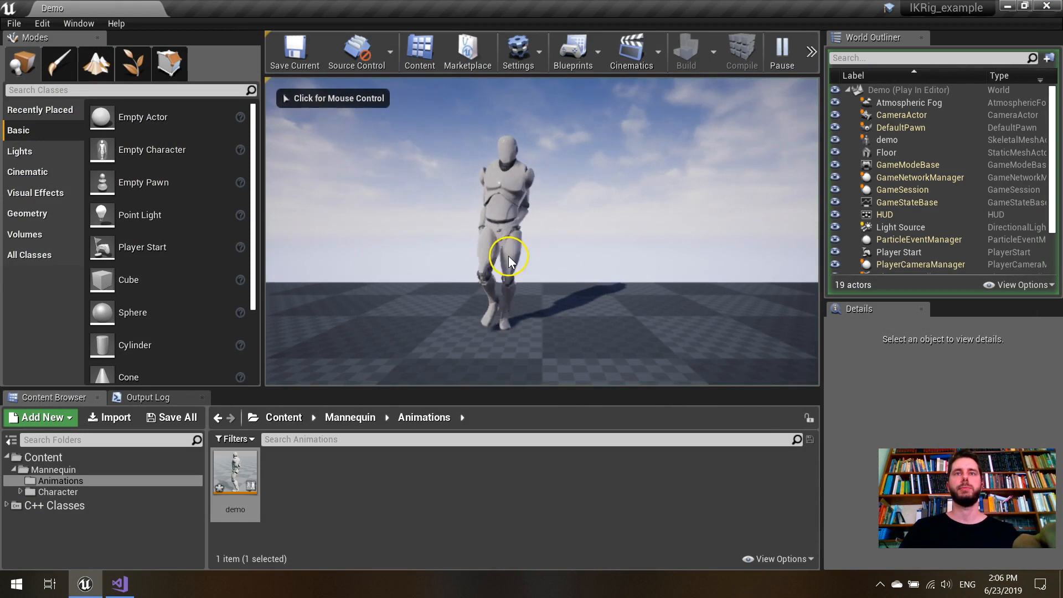
click(496, 243)
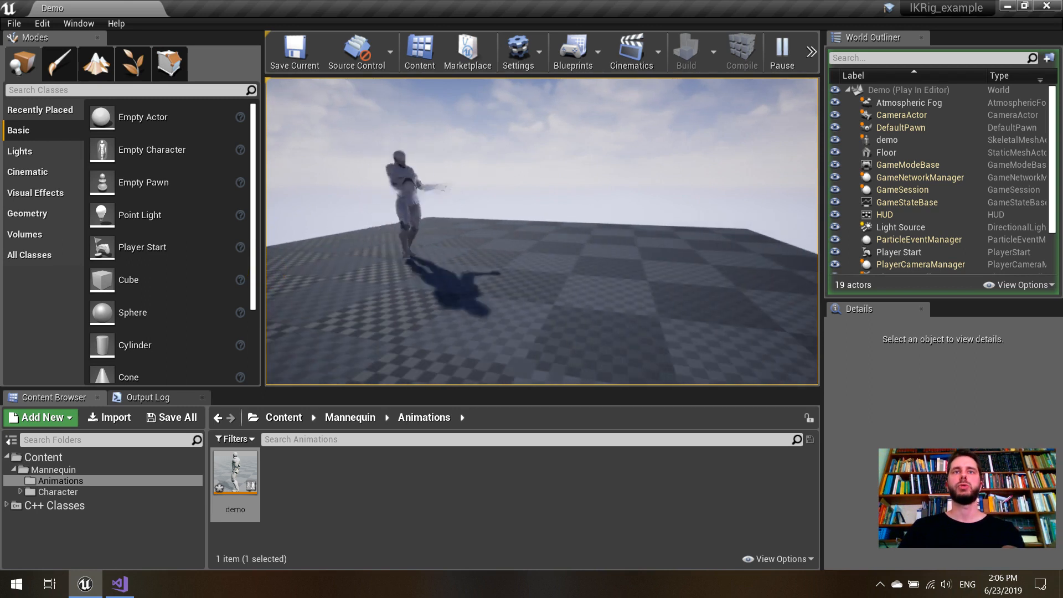
key(Escape)
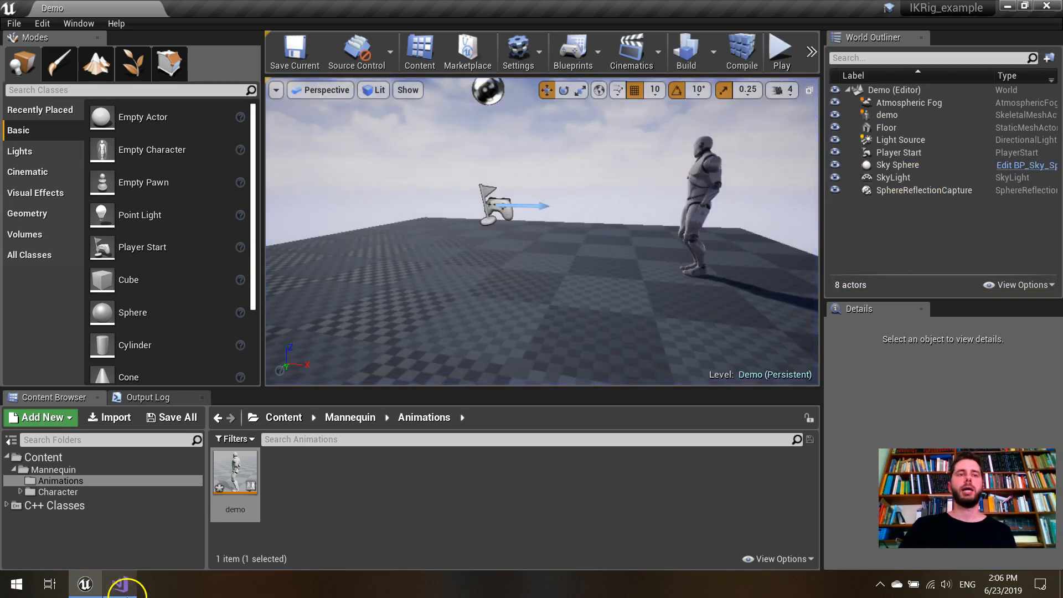
- Switch to Visual Studio and view the CSVtoTArray.cpp and IKRigDecoder.cpp source files
click(125, 586)
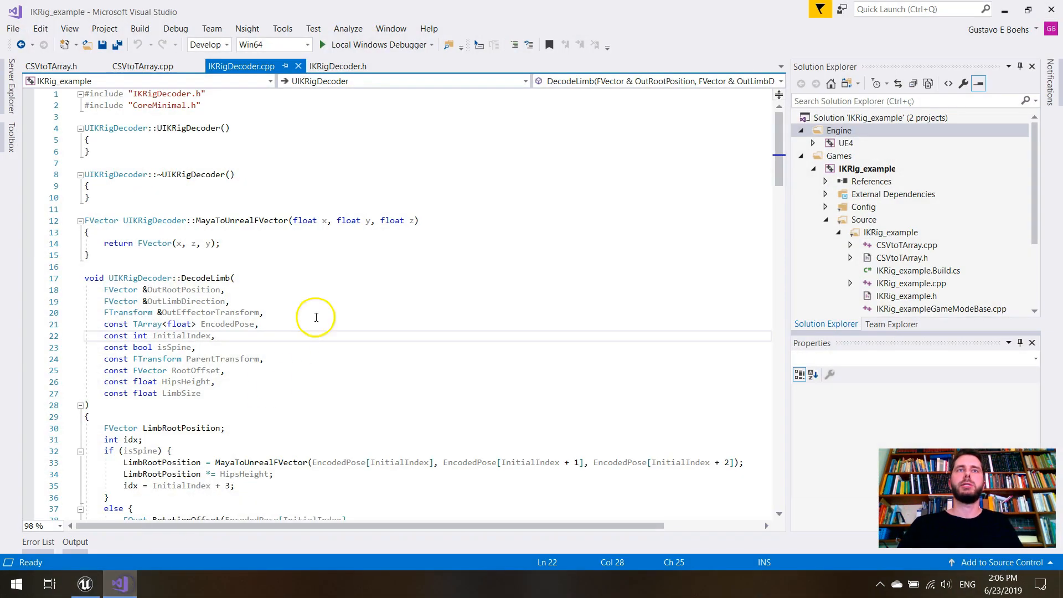
click(147, 73)
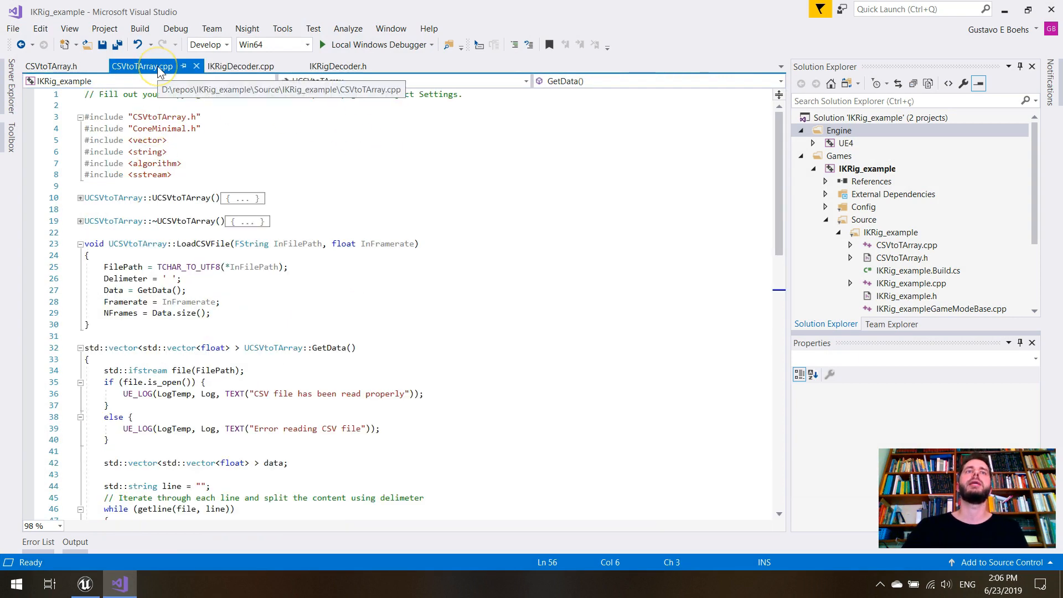
click(238, 68)
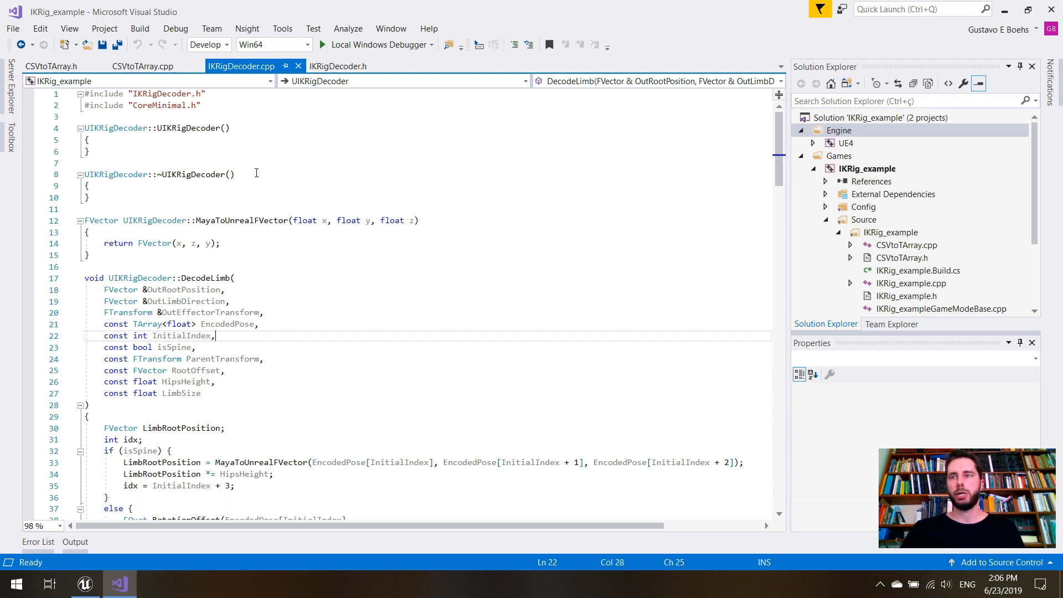
- Return to Unreal Engine, reopen the demo animation blueprint and examine the setup nodes from Construct CSVto TArray through Construct IKRig Decoder
click(84, 584)
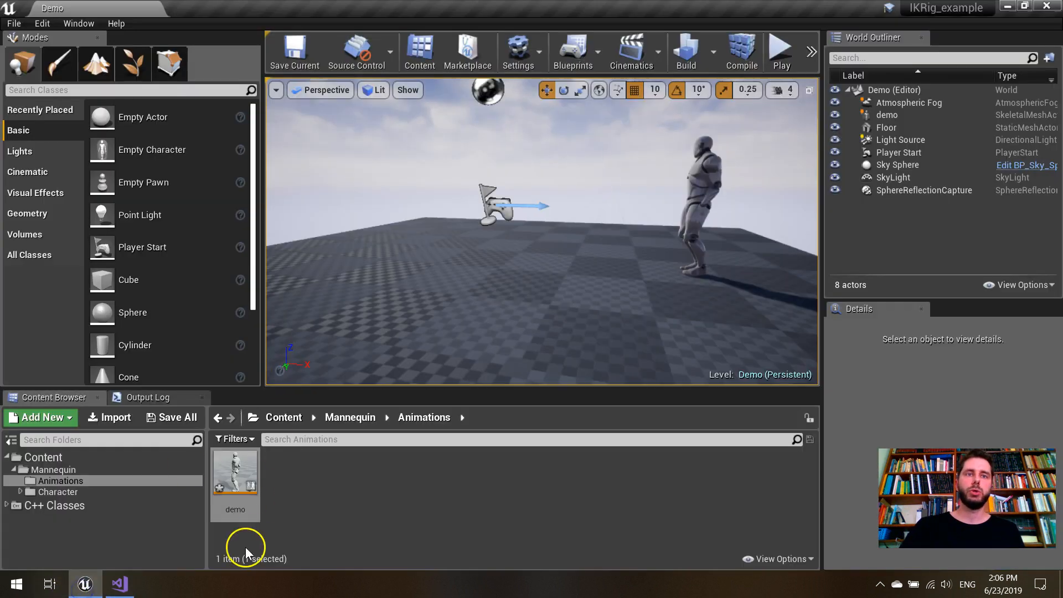
double_click(249, 485)
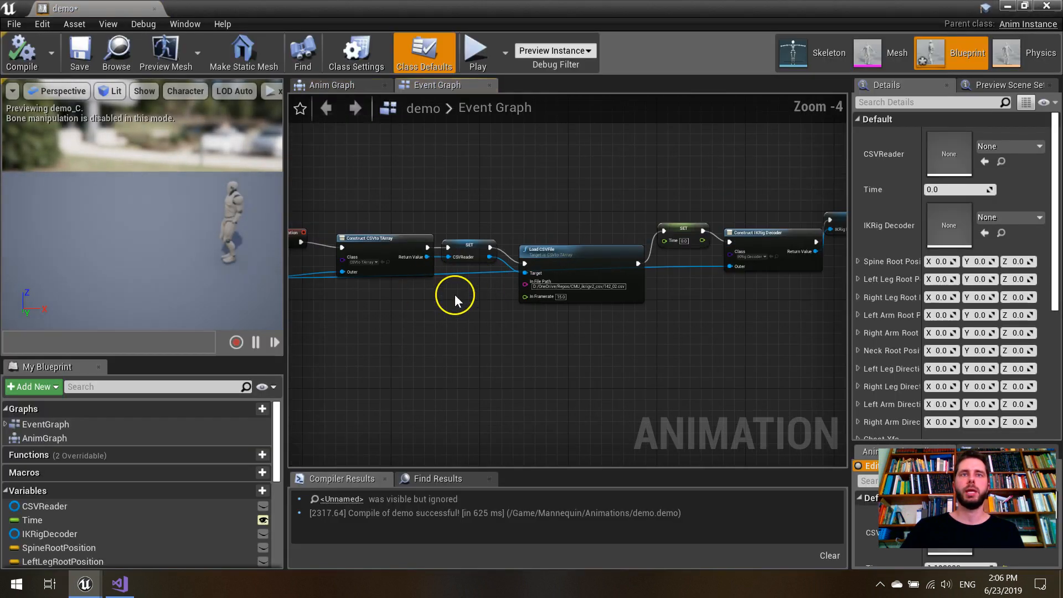
right_drag(411, 321, 359, 380)
scroll(482, 317, up, 2)
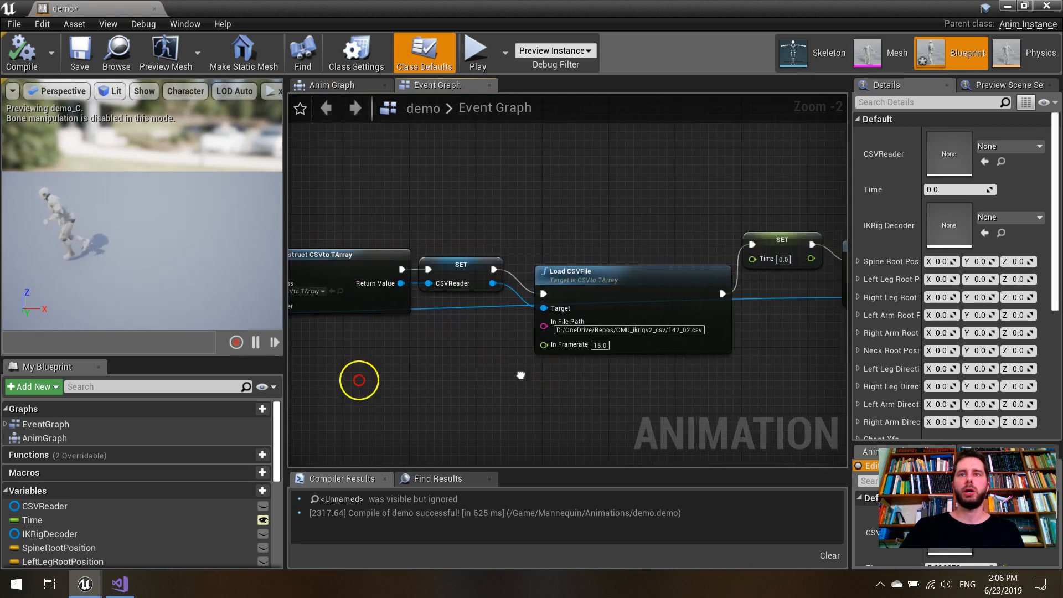
right_drag(520, 376, 333, 393)
right_drag(553, 368, 304, 374)
right_drag(570, 335, 575, 308)
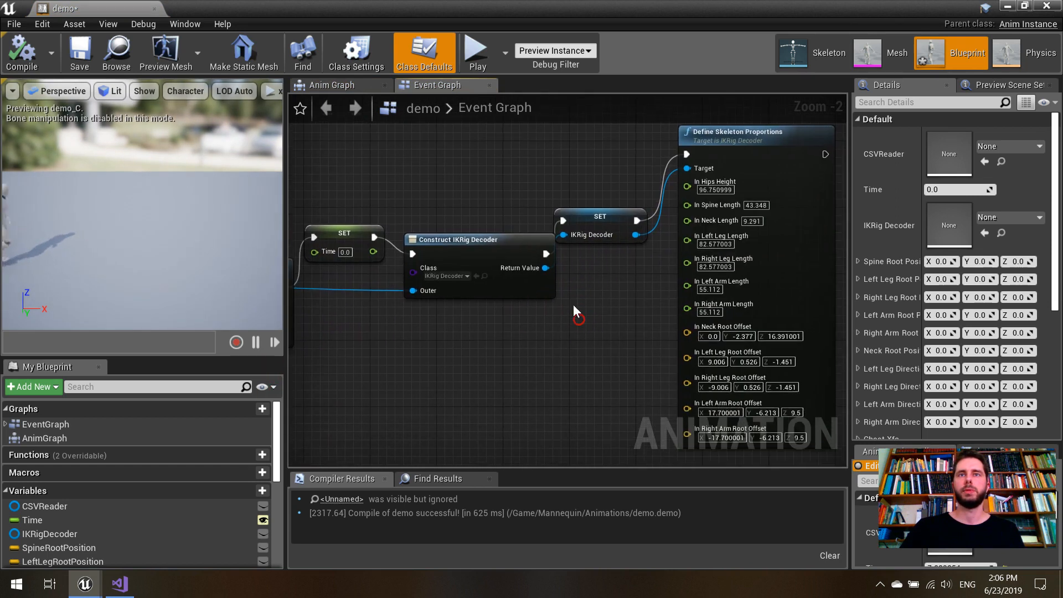
right_drag(427, 344, 570, 335)
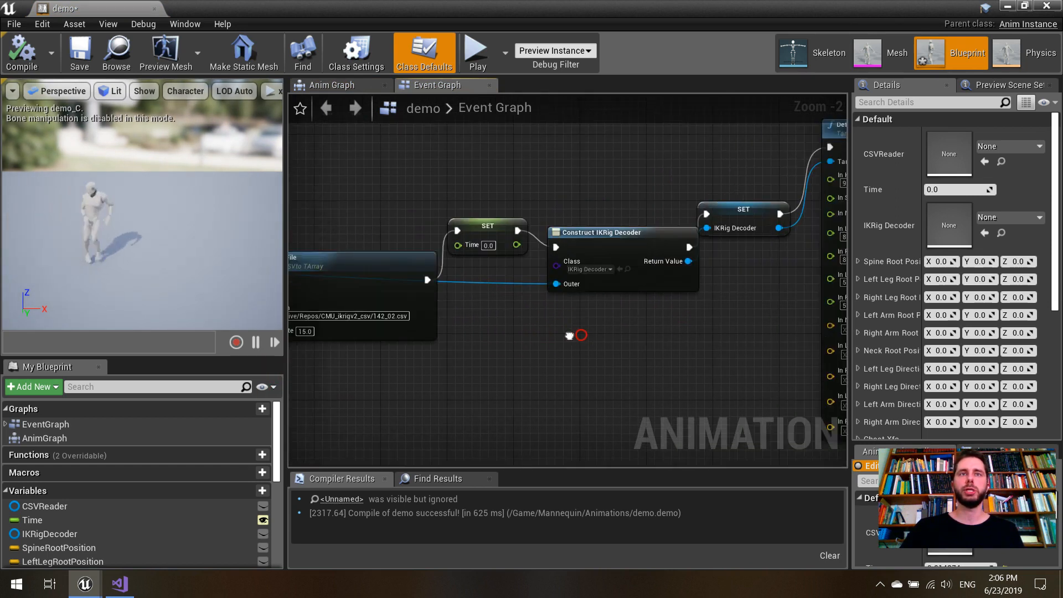
- Examine the Load CSVFile and Construct IKRig Decoder nodes and the inputs of Define Skeleton Proportions
right_click(496, 232)
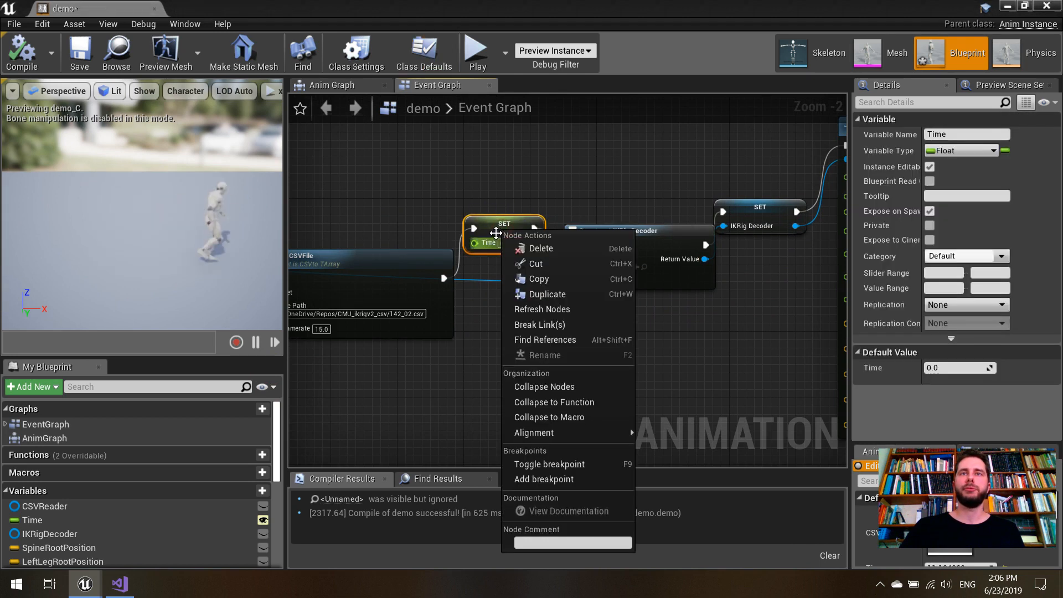
click(481, 308)
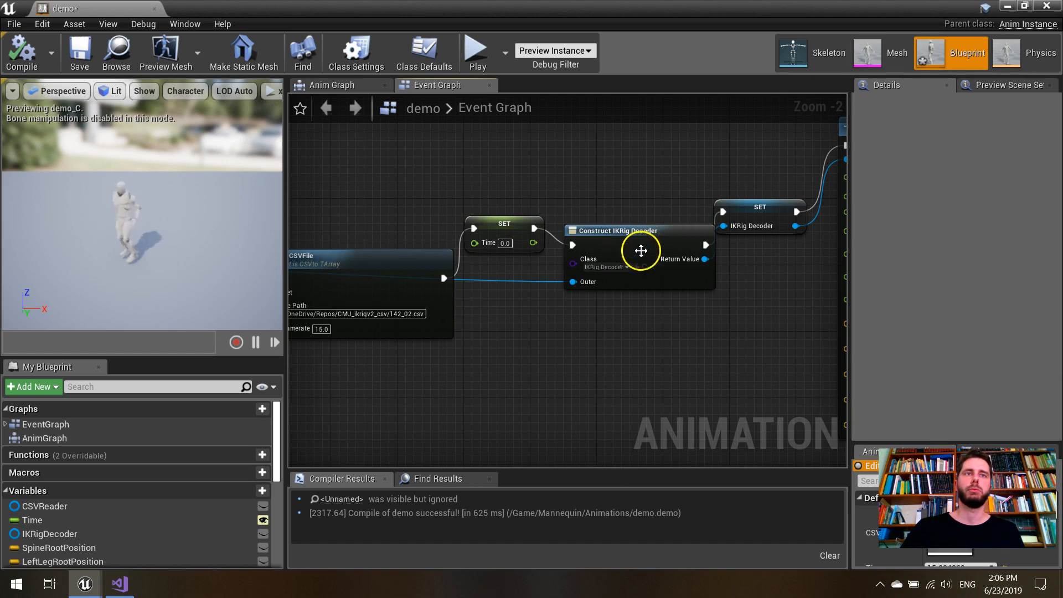
right_drag(658, 356, 344, 373)
right_drag(403, 329, 771, 309)
right_drag(592, 320, 650, 314)
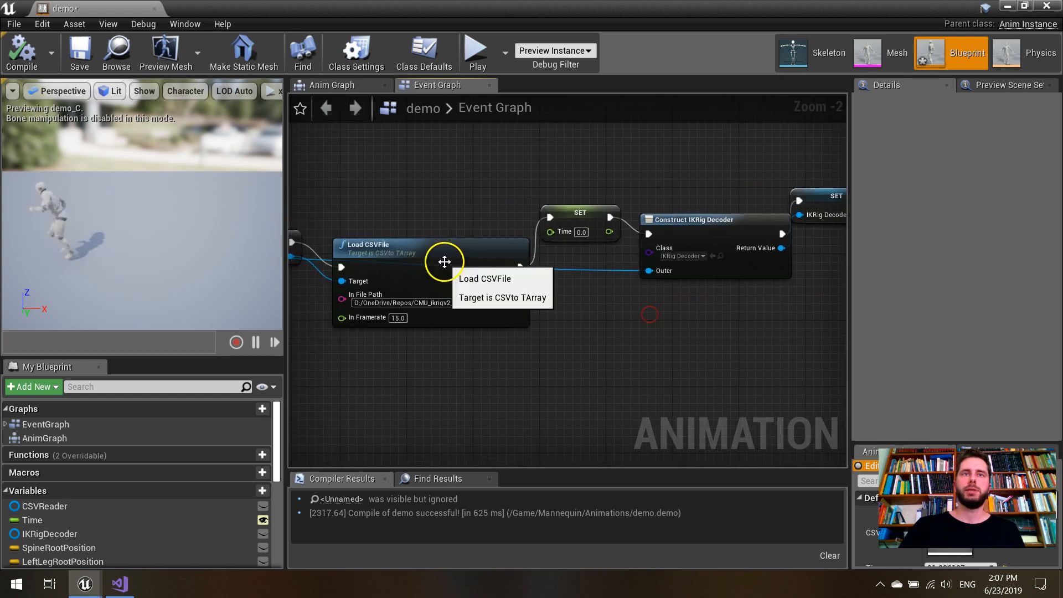
right_click(441, 254)
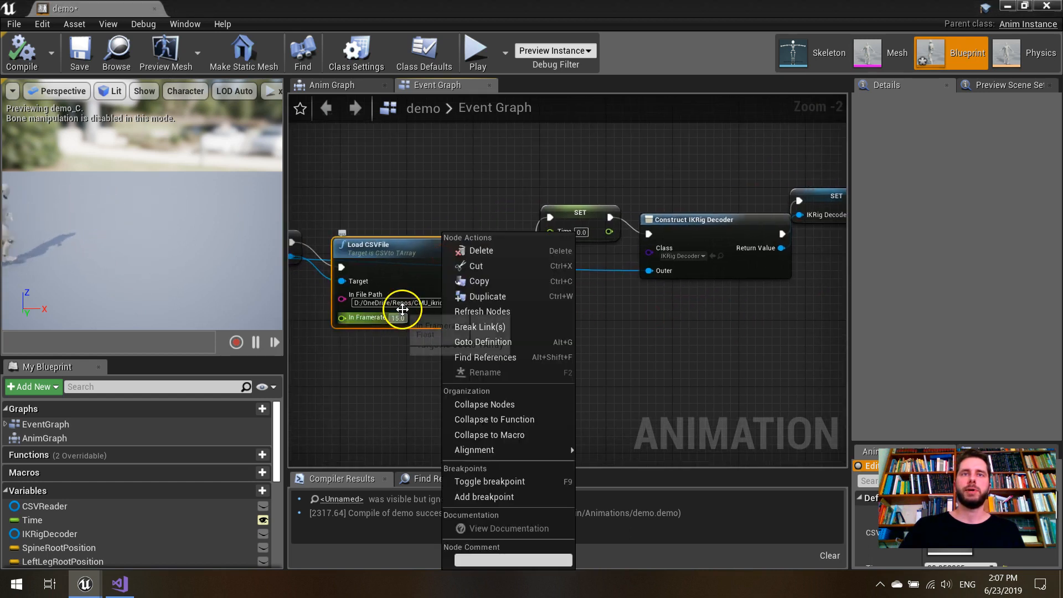
click(390, 343)
right_click(389, 344)
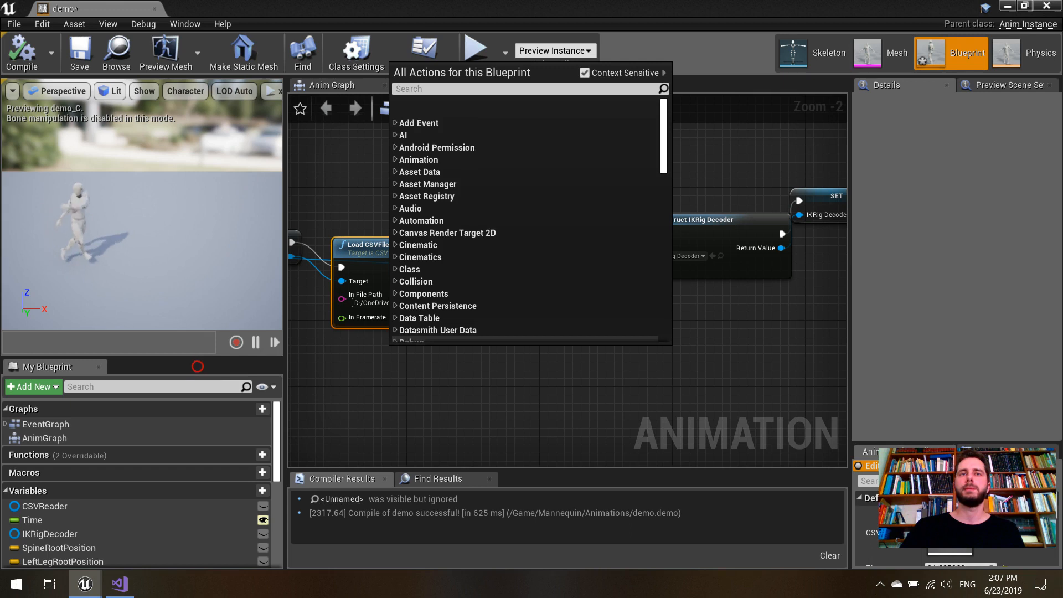
click(770, 324)
right_drag(772, 321, 377, 336)
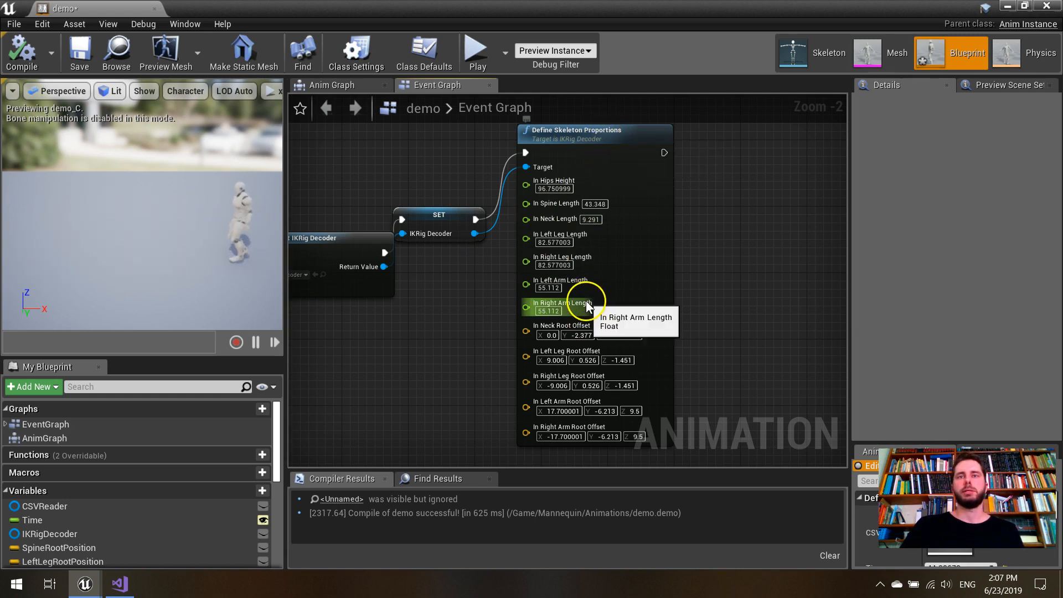
- Follow the Event Blueprint Update Animation chain to Decode Pose and inspect the array returned by Get Pose at Time
click(441, 364)
right_drag(441, 363, 537, 255)
right_drag(485, 288, 561, 187)
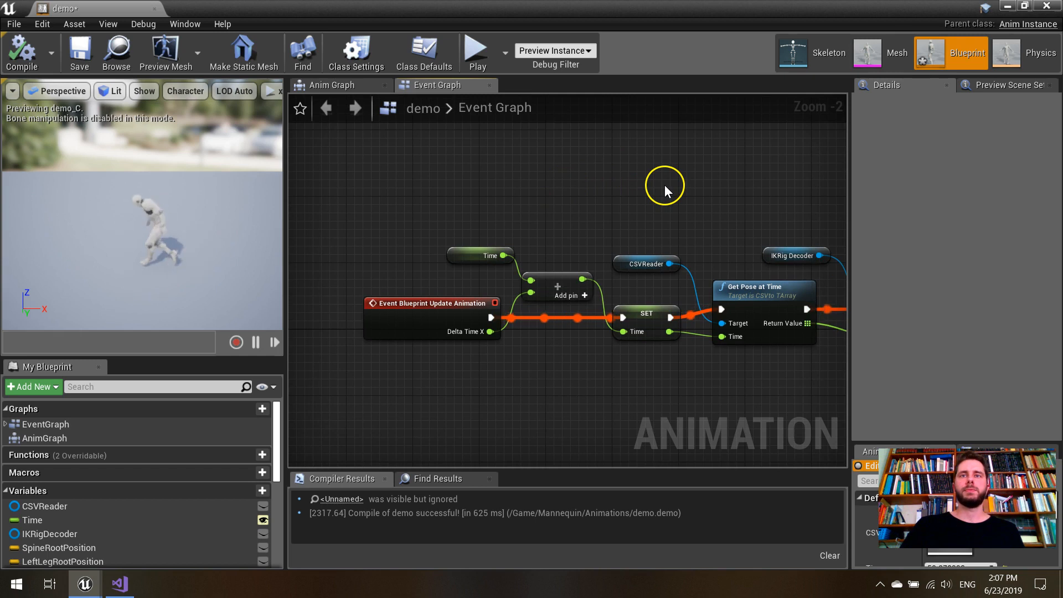
right_drag(527, 387, 432, 358)
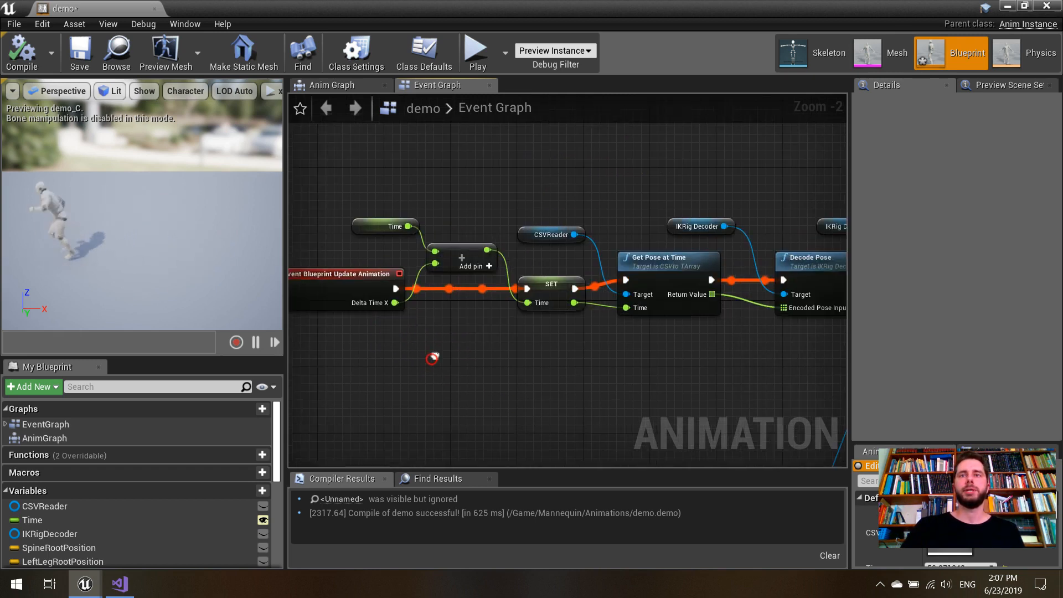
right_drag(567, 345, 515, 347)
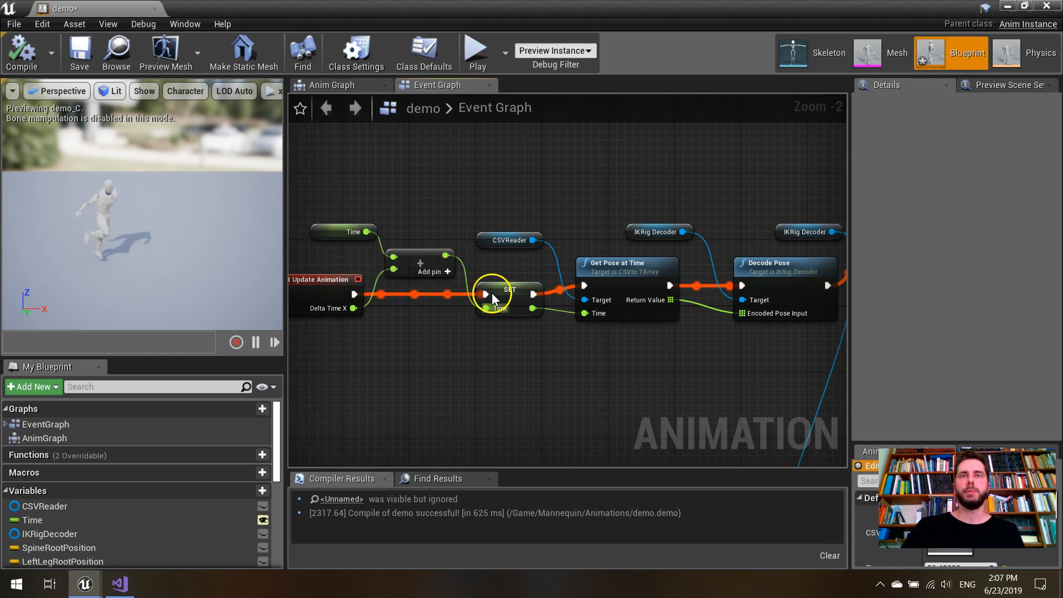
right_drag(599, 358, 547, 375)
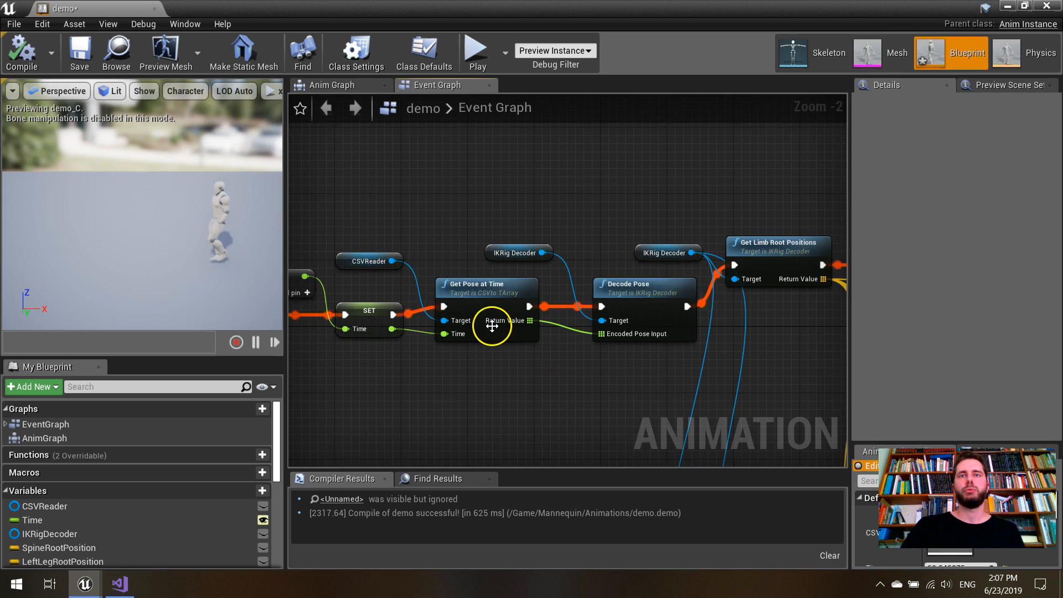
mouse_move(524, 321)
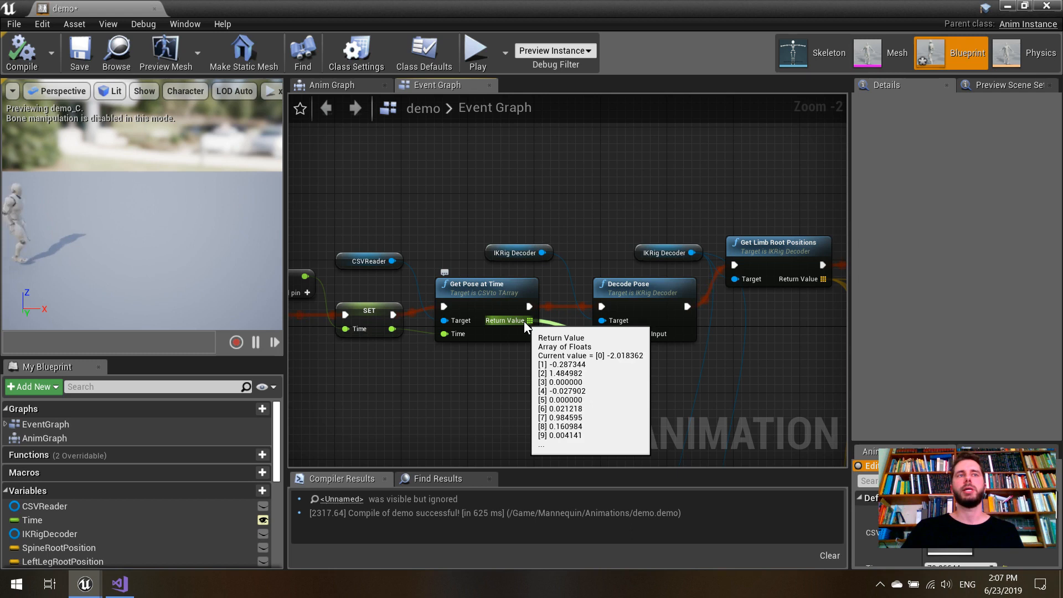
- Follow the Event Graph through Get Limb Root Positions, Get Limb Direction Vectors and Get Limb Effector Transforms down to the Global Xfo variable
mouse_move(789, 360)
right_down()
mouse_move(399, 337)
mouse_move(455, 302)
mouse_move(476, 262)
right_up()
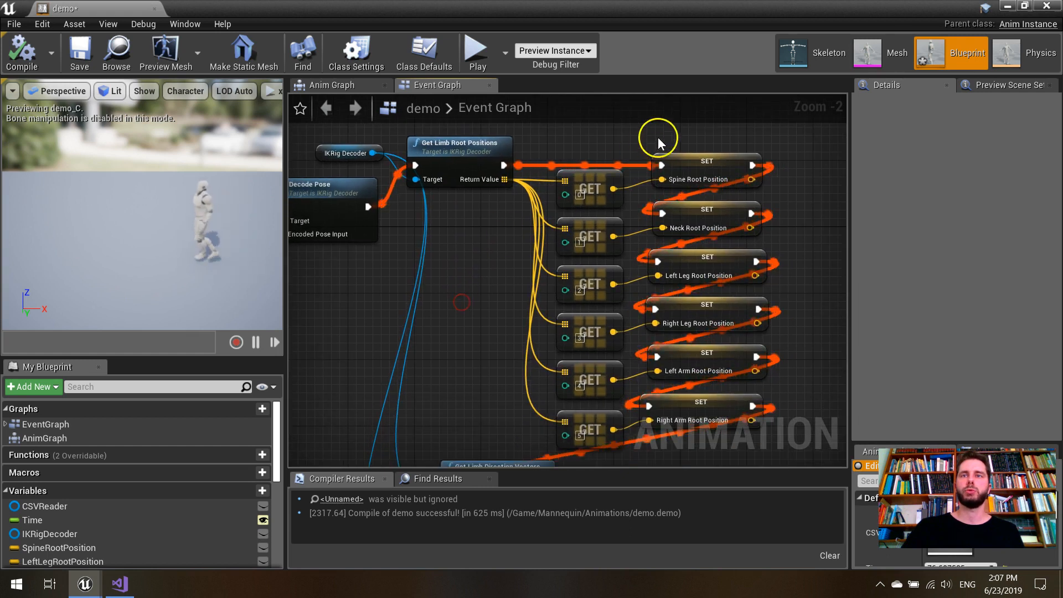
right_drag(780, 391, 798, 132)
right_drag(460, 330, 454, 285)
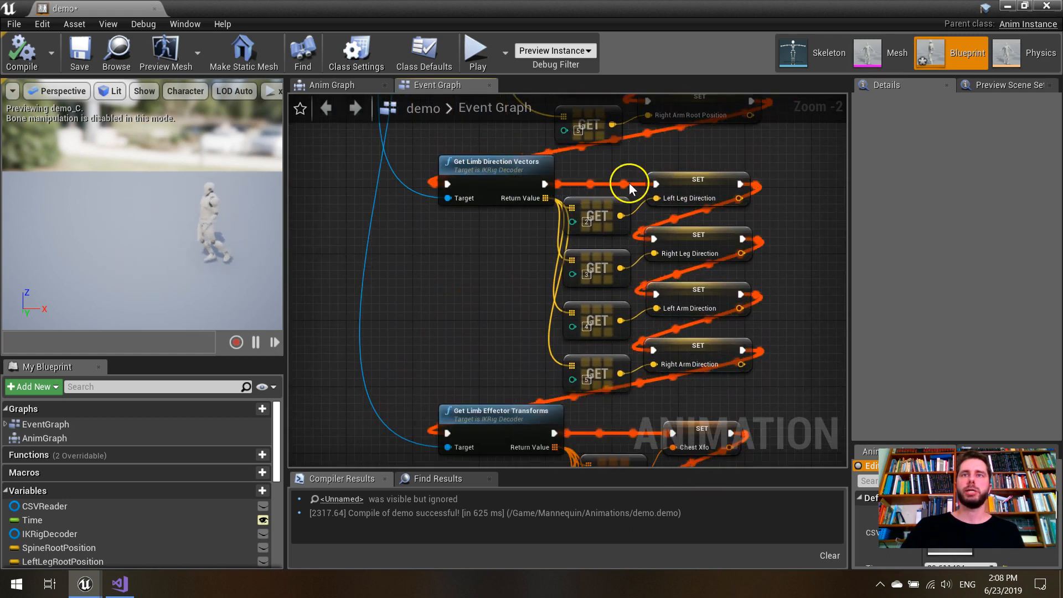
right_drag(785, 331, 786, 326)
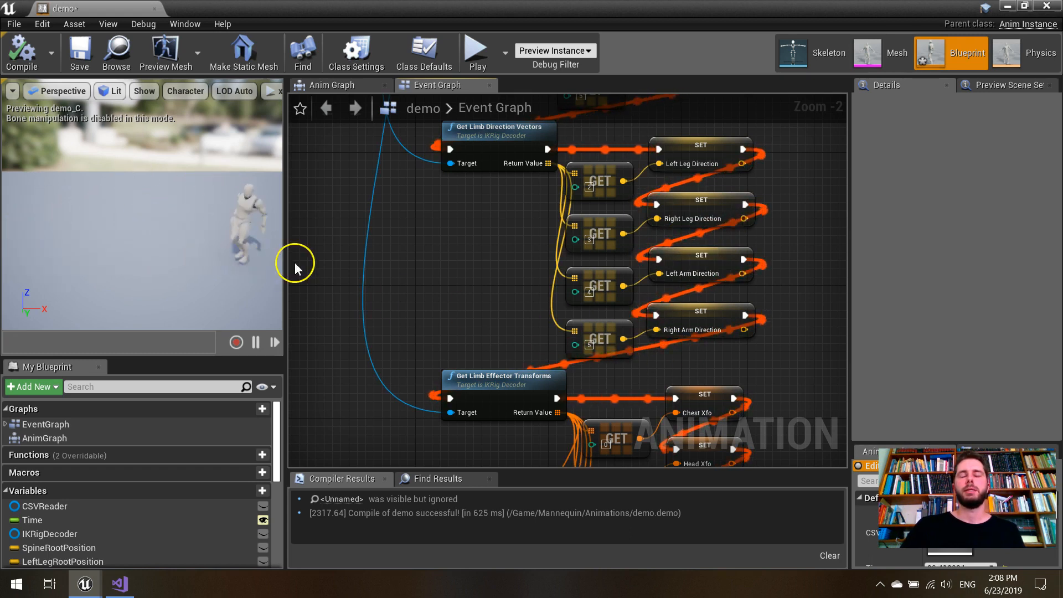
right_drag(468, 278, 468, 241)
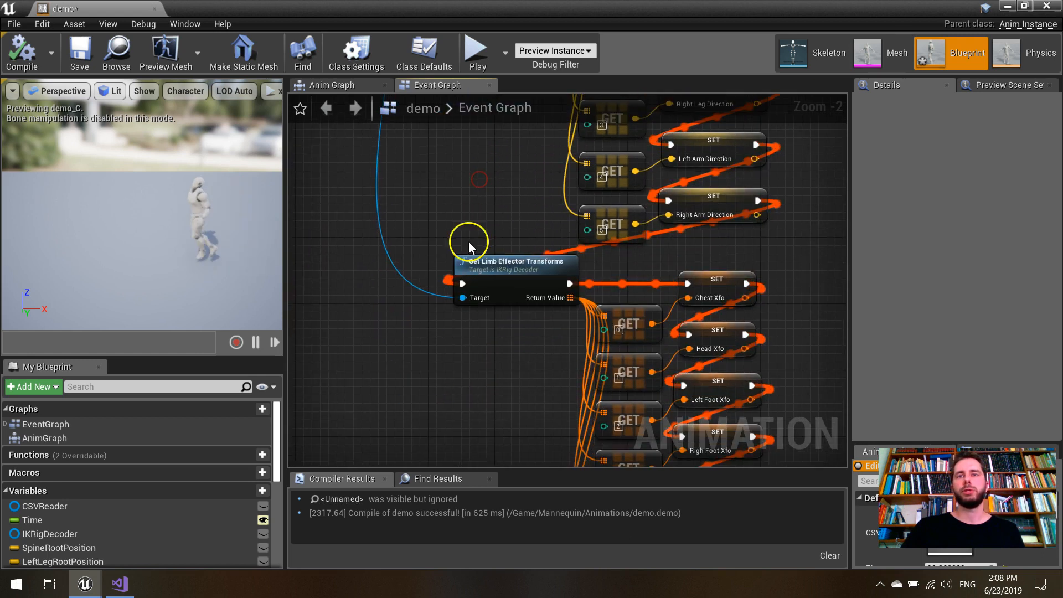
right_drag(469, 365, 436, 258)
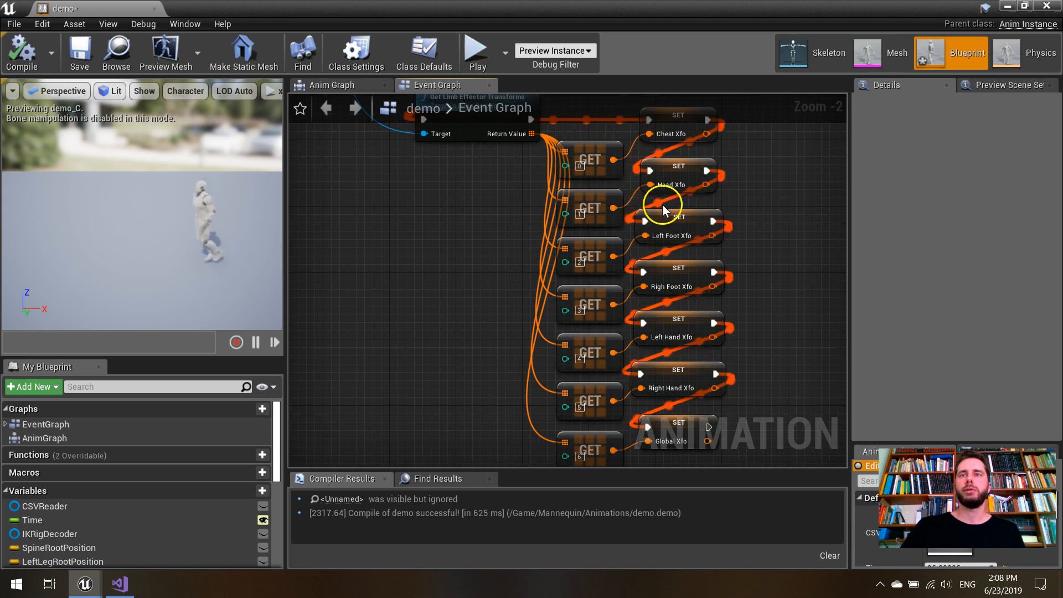
scroll(686, 182, down, 1)
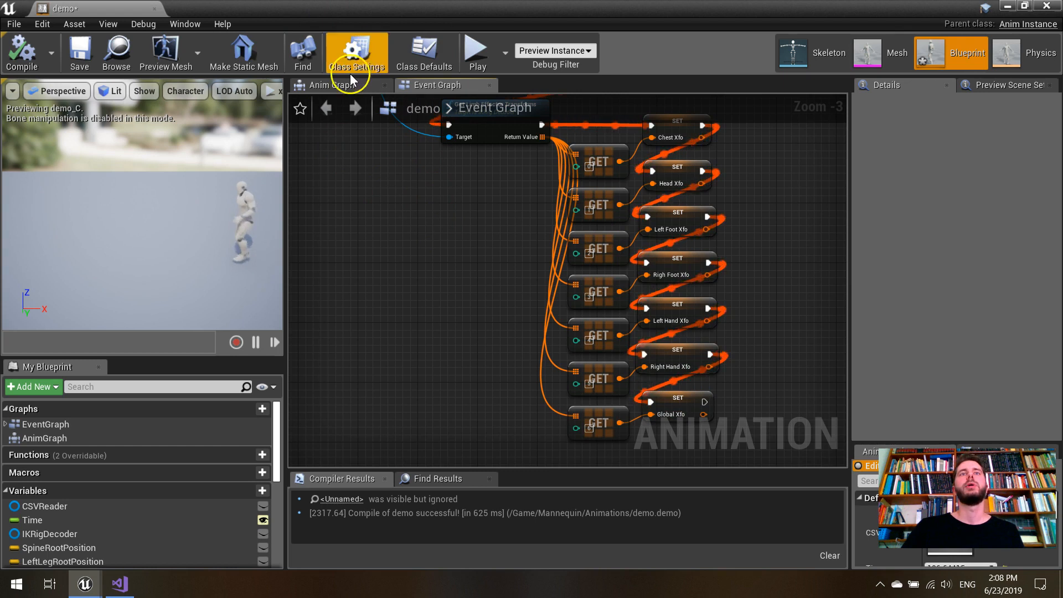
- Open the Anim Graph and examine the spine and neck chain, from Chest Xfo and the pelvis Transform Bone through both FABRIK nodes
click(337, 84)
right_drag(534, 260, 839, 194)
right_drag(574, 243, 665, 237)
scroll(677, 239, up, 2)
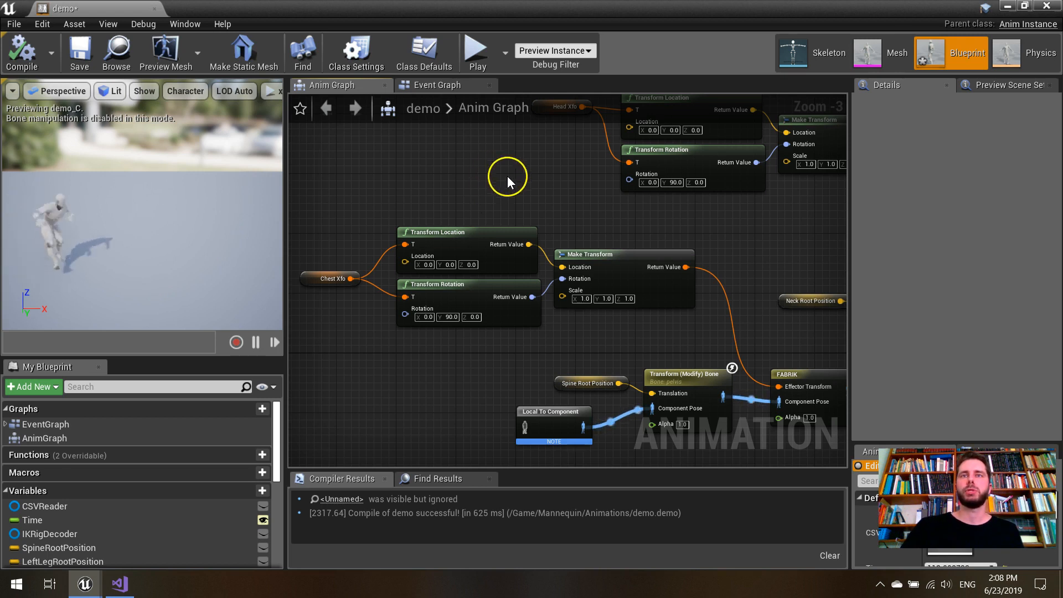
scroll(467, 191, down, 2)
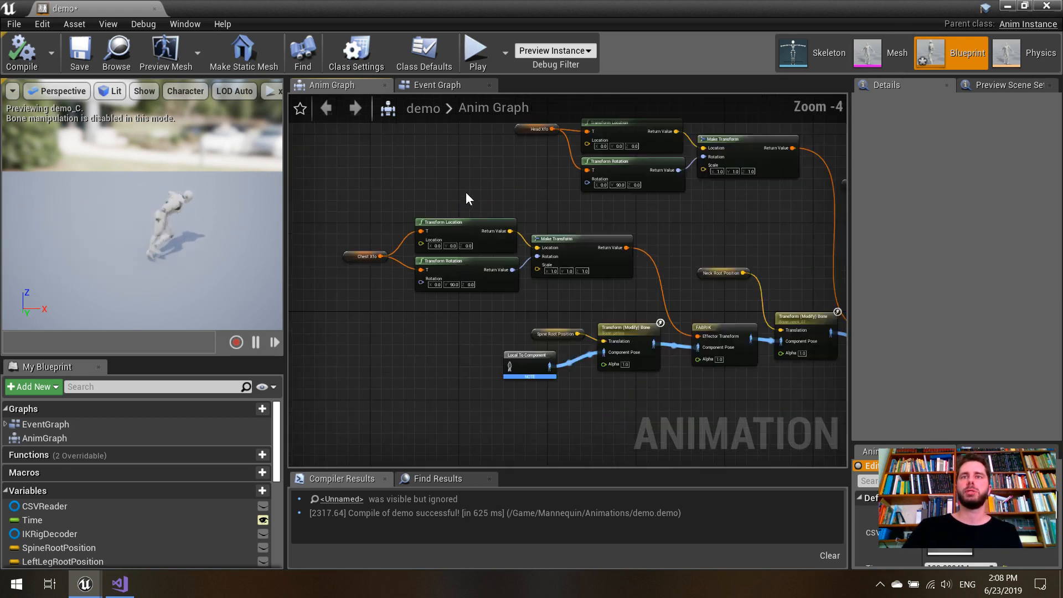
scroll(554, 244, up, 3)
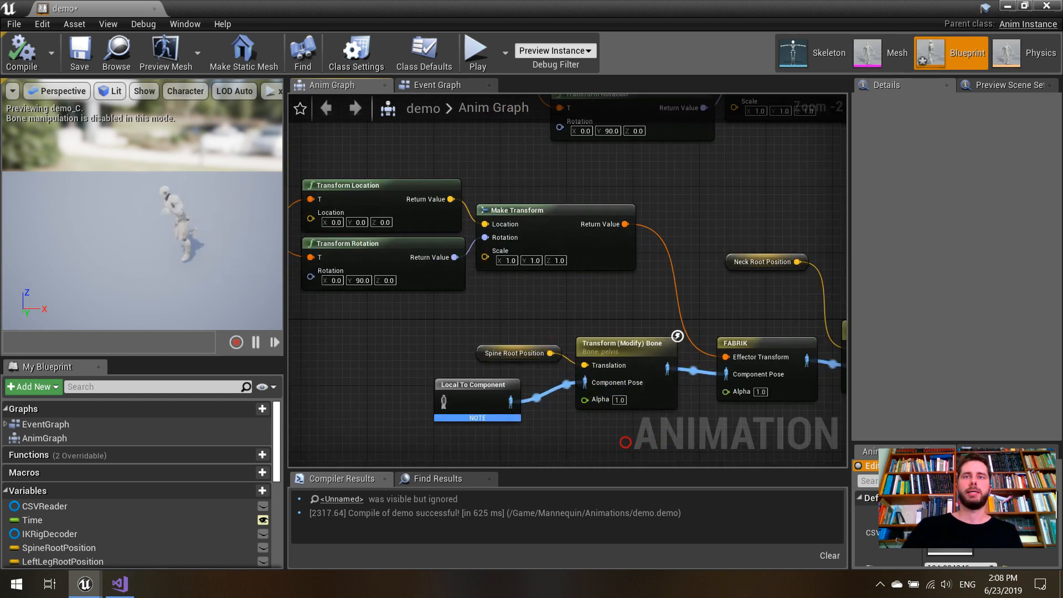
right_drag(629, 435, 579, 425)
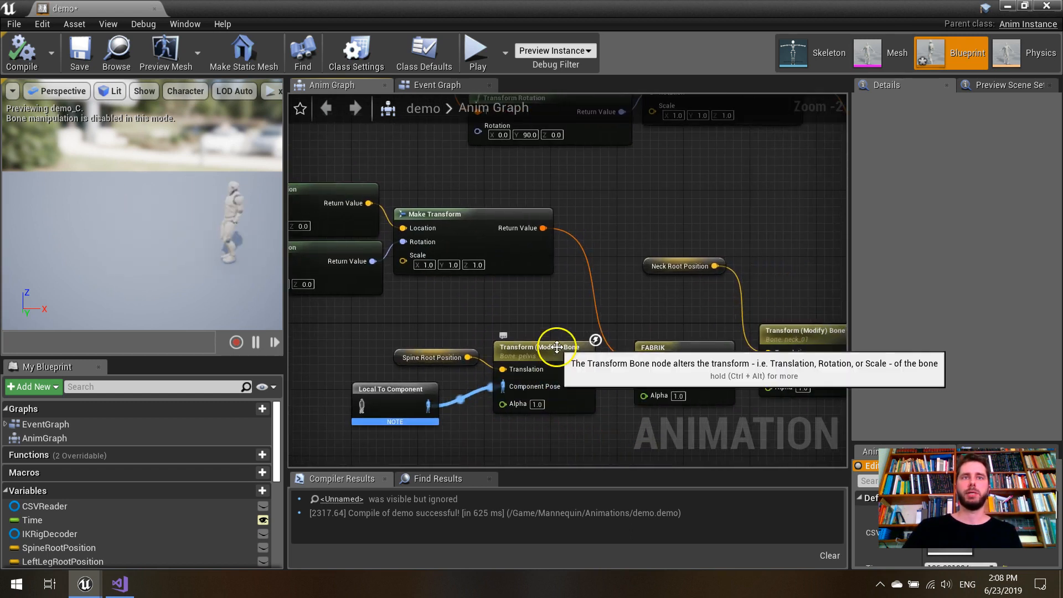
right_drag(543, 435, 460, 408)
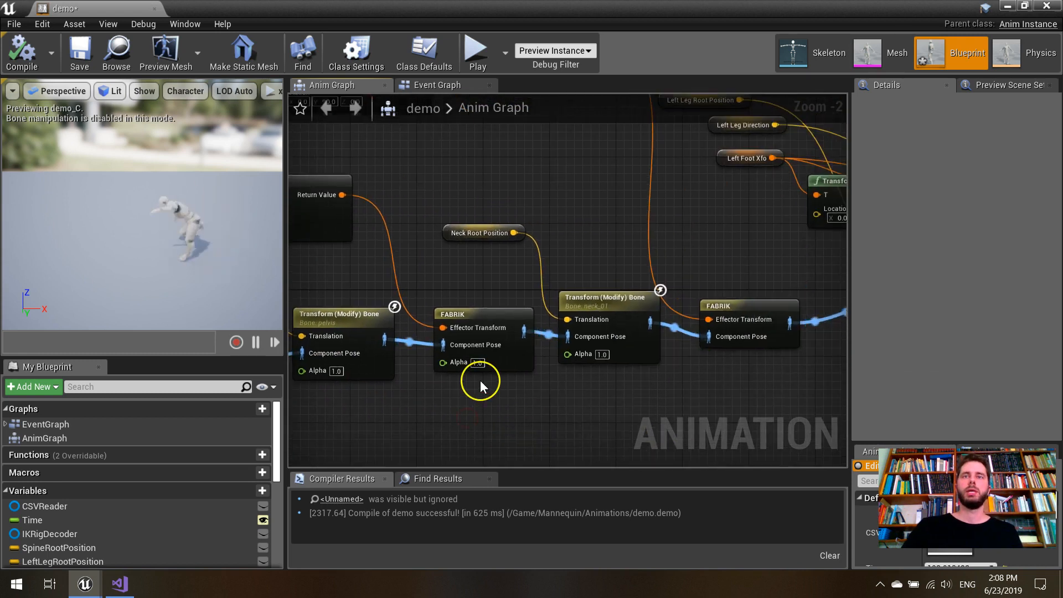
scroll(473, 344, up, 1)
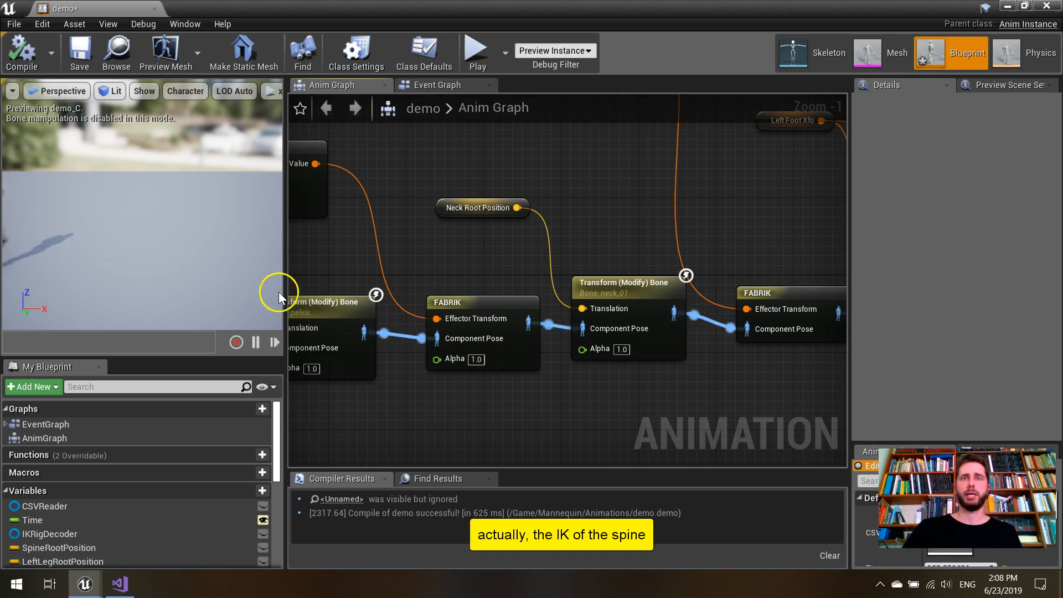
right_drag(665, 383, 560, 358)
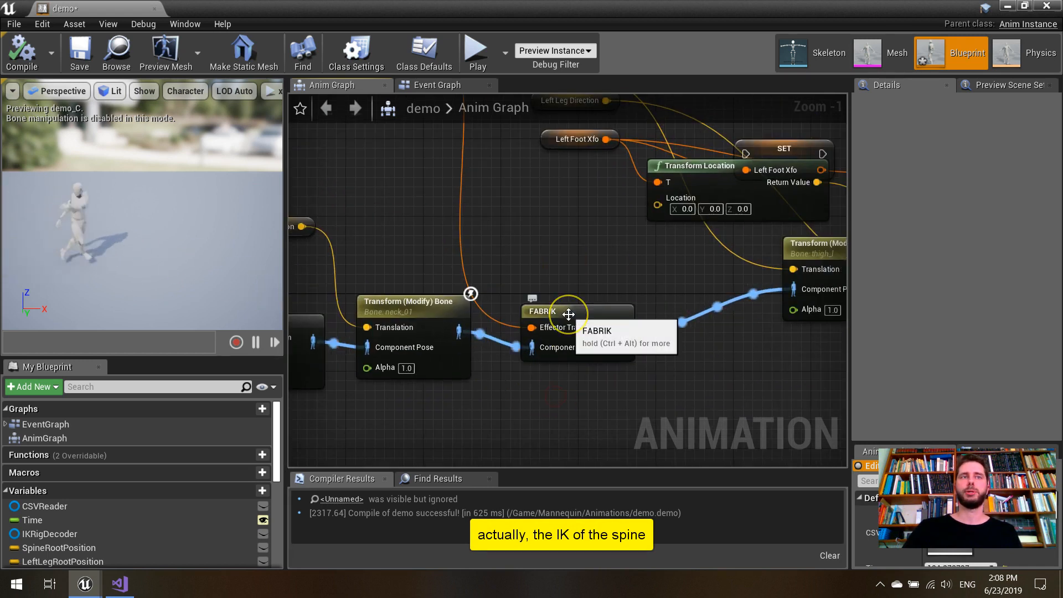
- Examine the left and right leg chains with their thigh Transform Bone, Two Bone IK and foot rotation nodes
right_drag(617, 410, 455, 363)
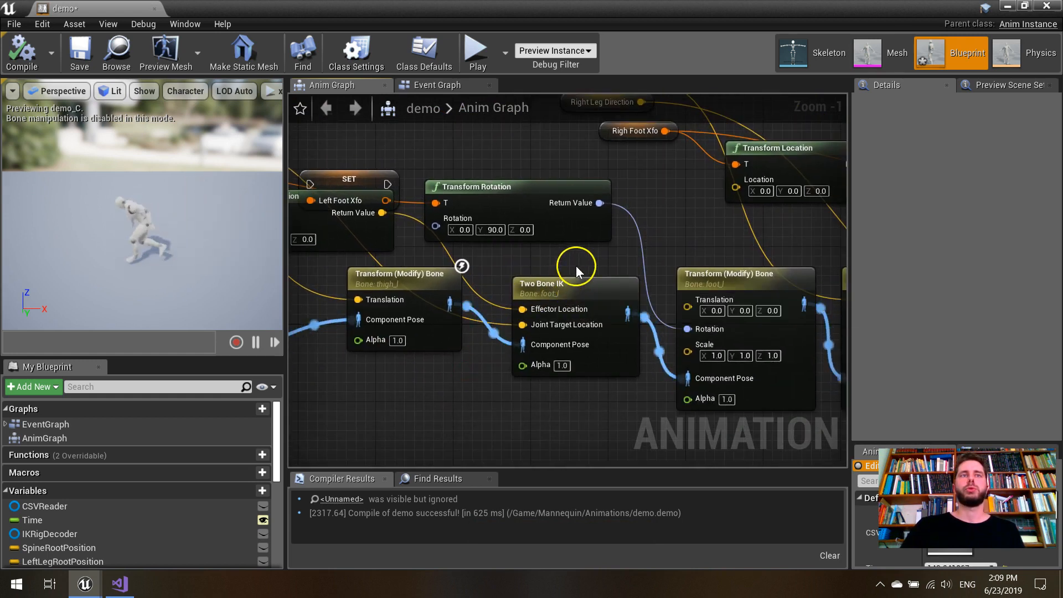
right_drag(617, 406, 318, 410)
right_drag(801, 395, 546, 419)
scroll(579, 316, down, 1)
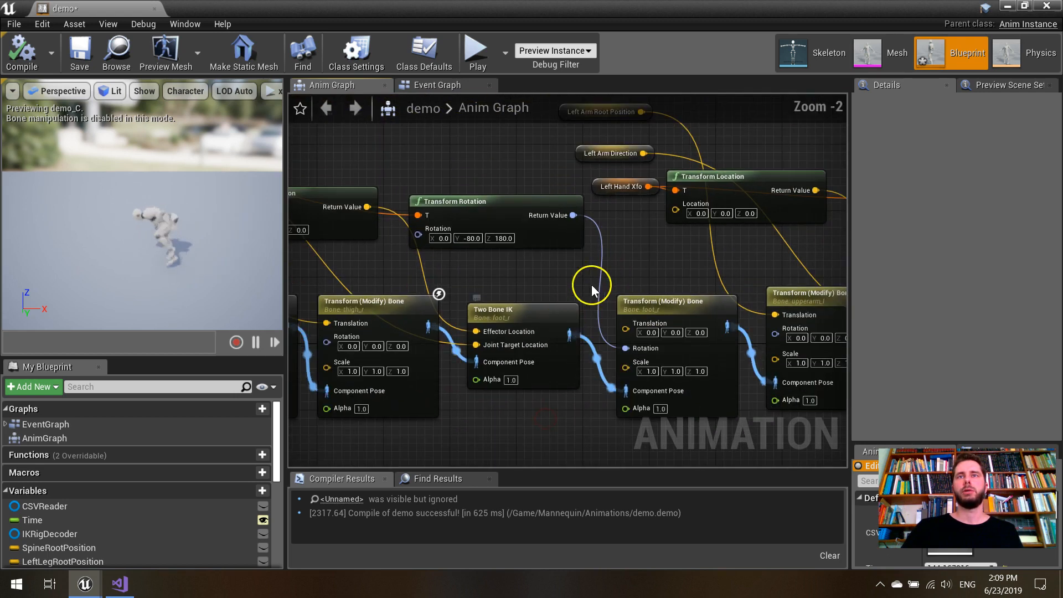
right_drag(634, 107, 664, 143)
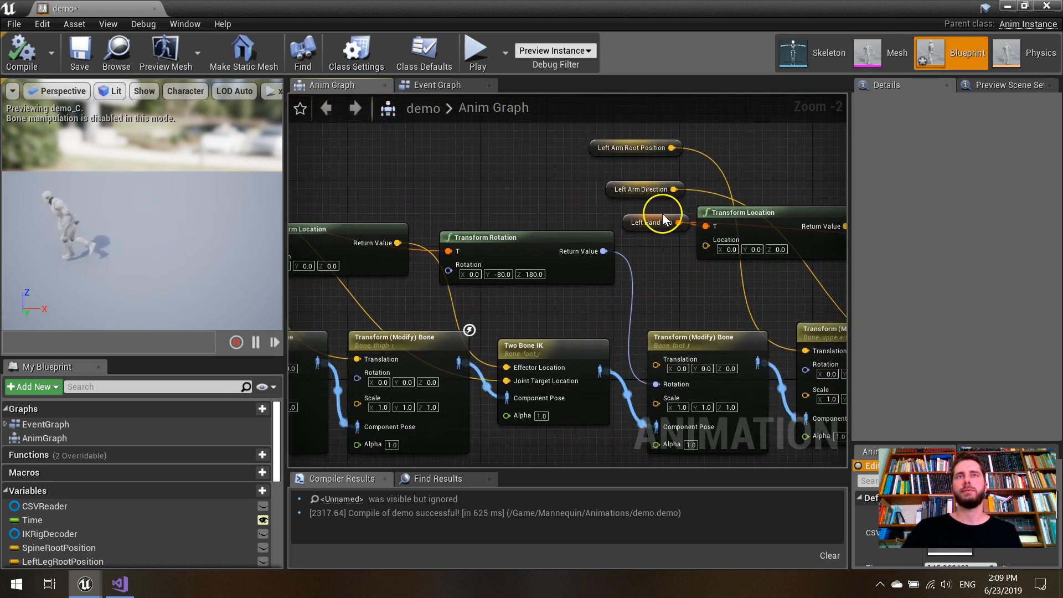
- Follow the arm chains and the Global Xfo root bone transform through Component To Local to the Final Animation Pose
right_drag(670, 292, 454, 253)
right_drag(786, 259, 471, 266)
right_drag(780, 261, 498, 263)
right_drag(836, 258, 624, 142)
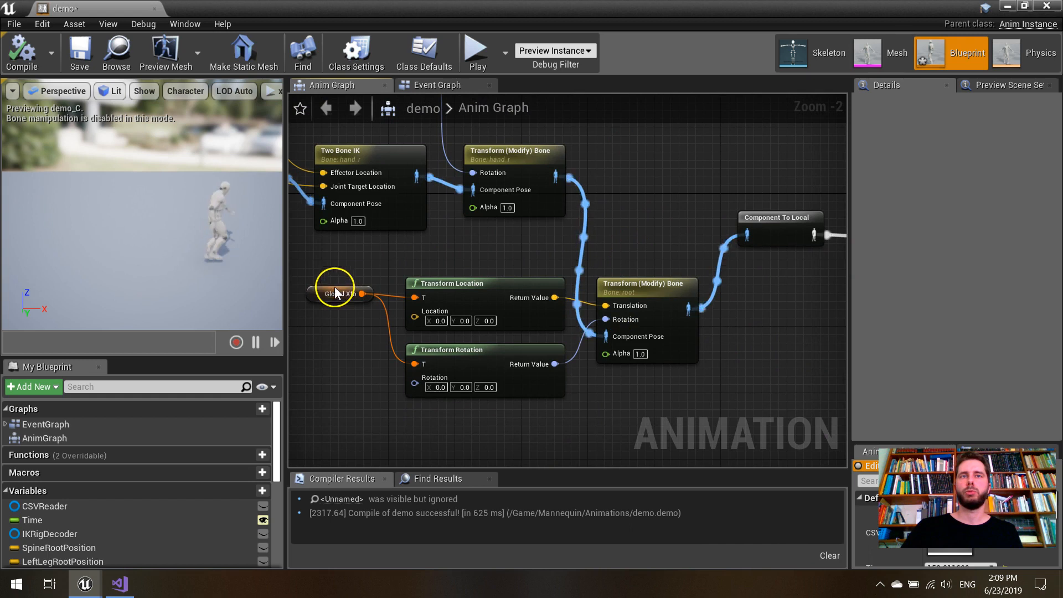
right_drag(764, 308, 443, 328)
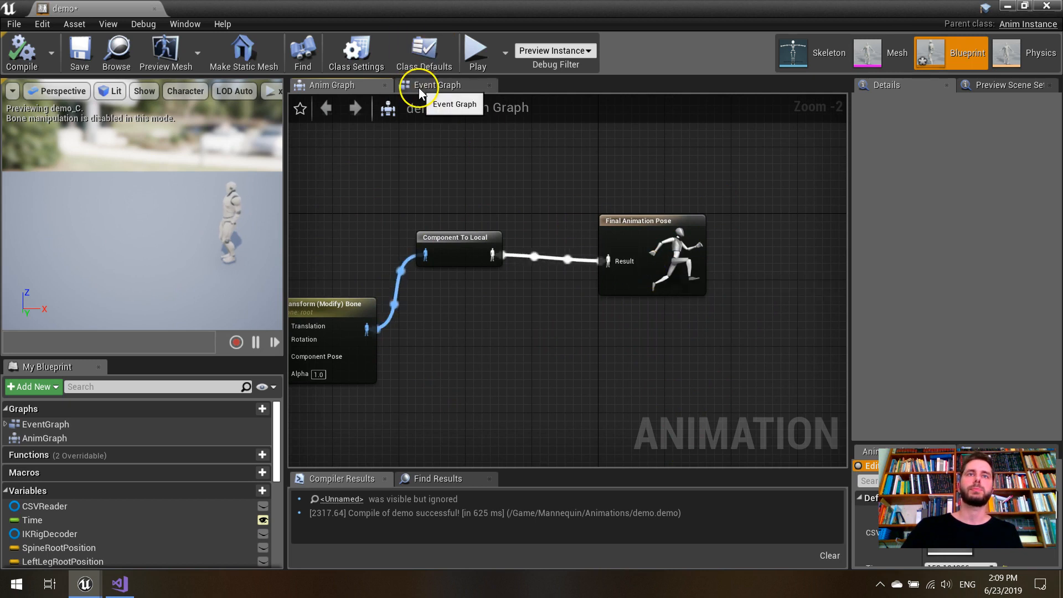
- Return to the Event Graph and examine the inputs of the Define Skeleton Proportions node
click(441, 84)
scroll(784, 280, down, 4)
right_drag(512, 316, 503, 441)
scroll(573, 165, up, 4)
scroll(644, 161, down, 1)
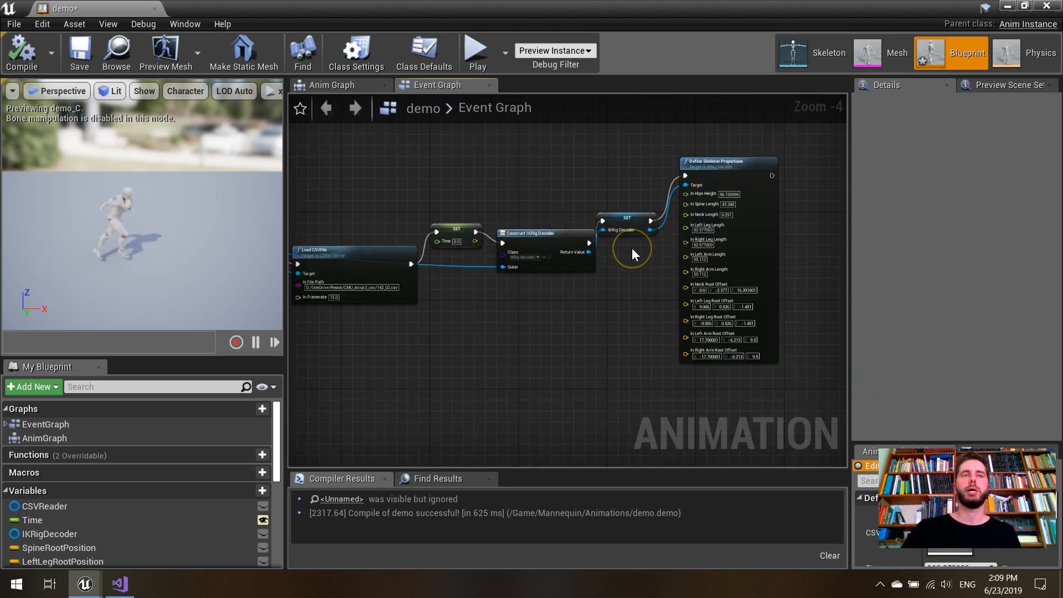
click(690, 240)
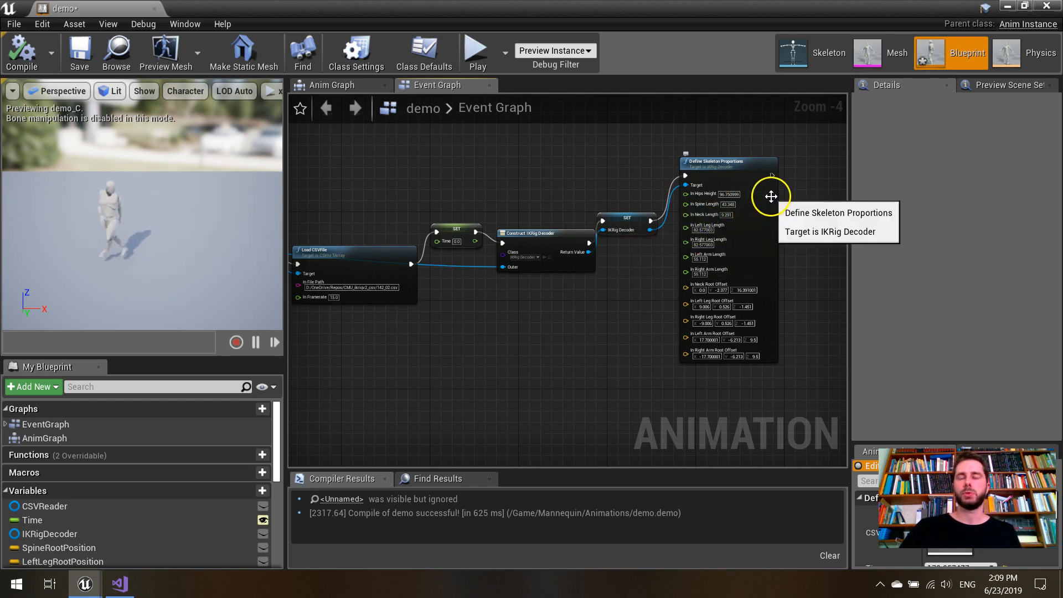
scroll(771, 204, up, 2)
right_drag(800, 215, 790, 194)
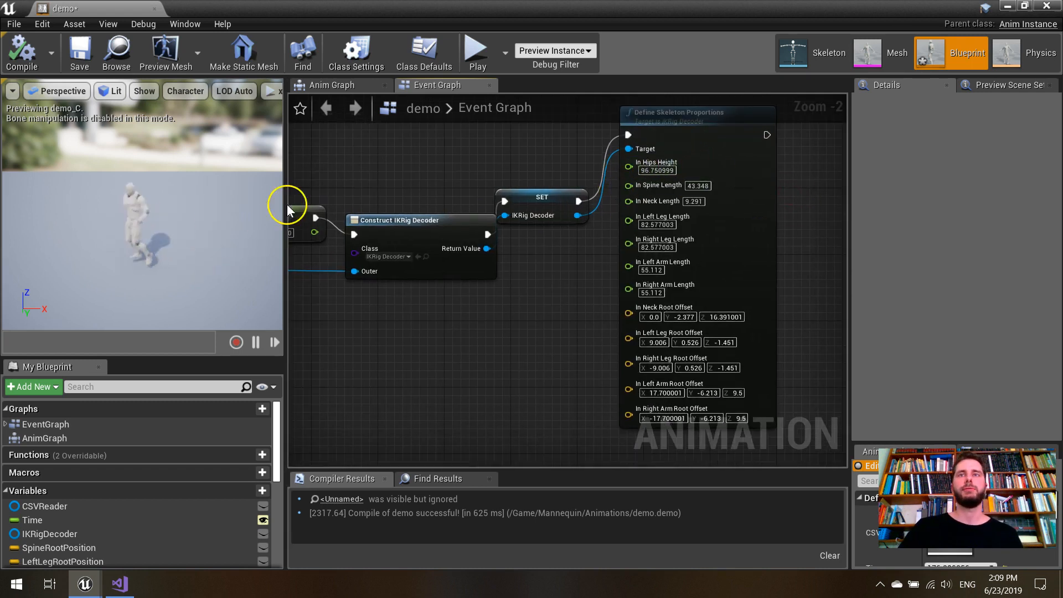
- Set In Hips Height of the Define Skeleton Proportions node to 120 and compile the blueprint
click(653, 170)
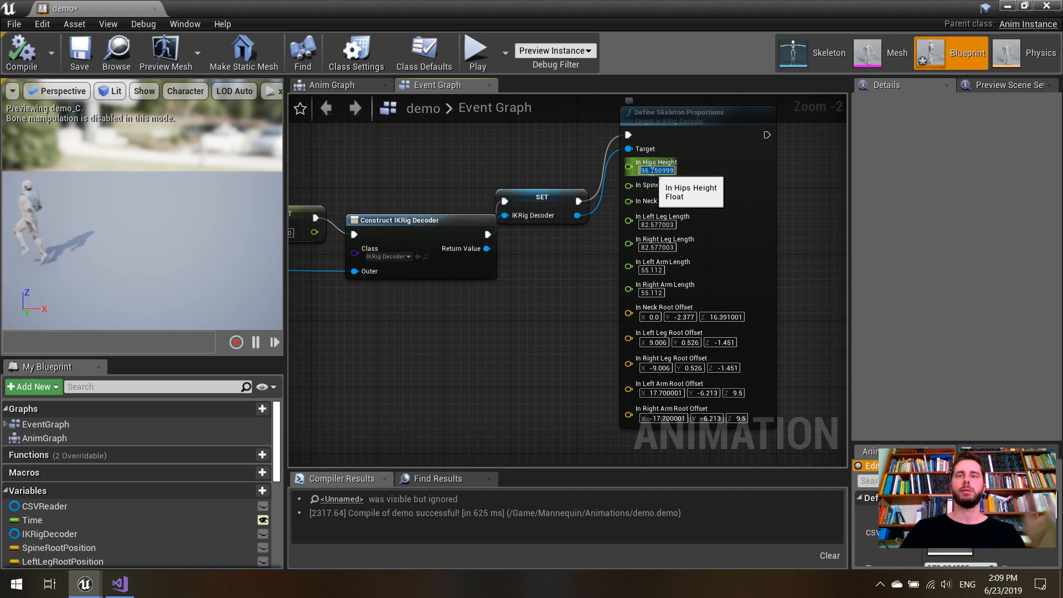
text(1200)
key(Return)
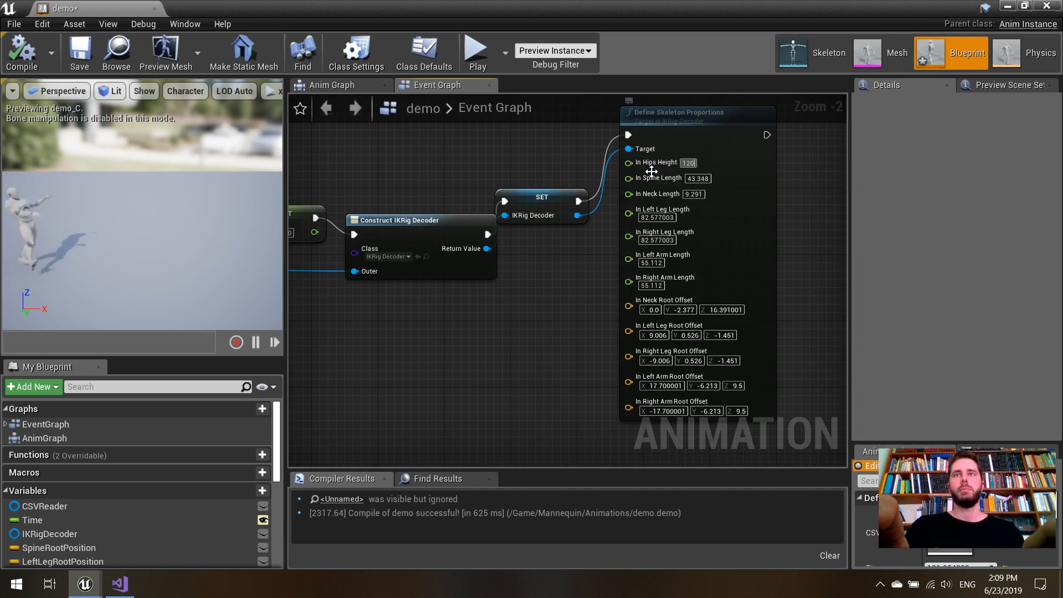
key(Return)
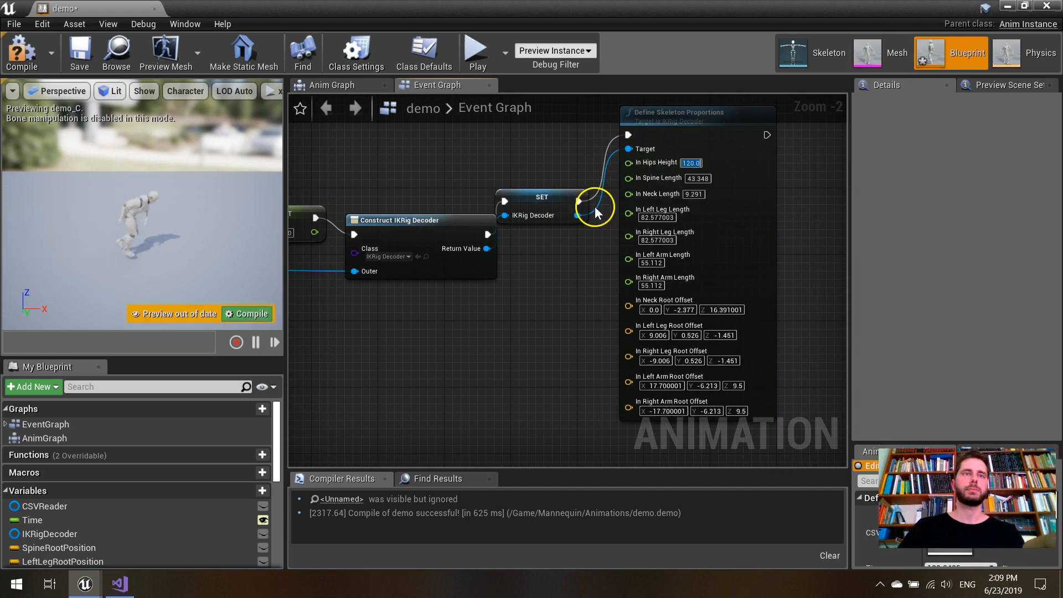
click(248, 317)
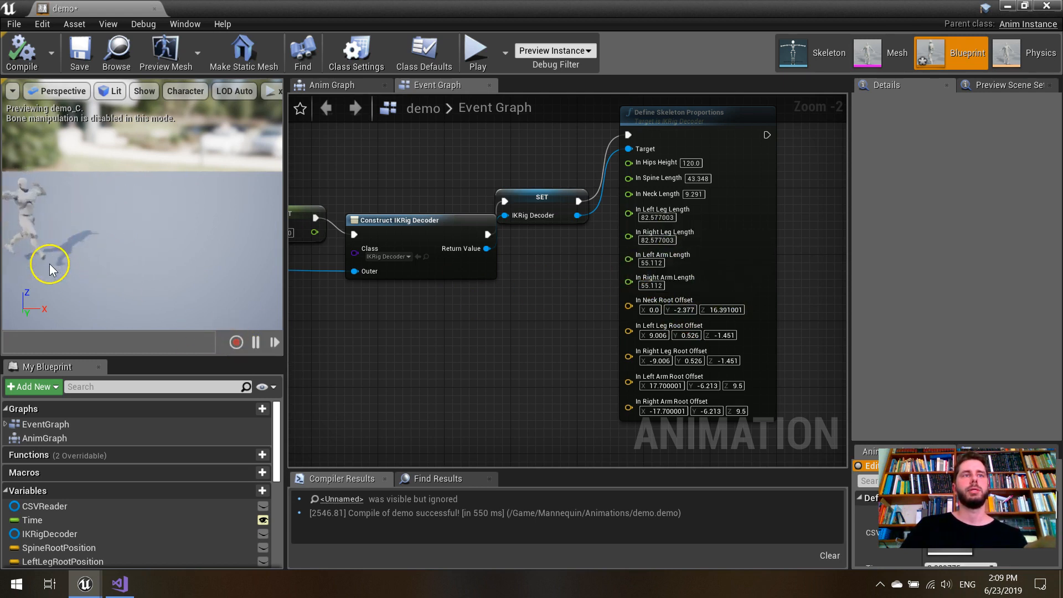
- Set In Hips Height to 96 and In Spine Length to 20, then compile the blueprint
click(691, 163)
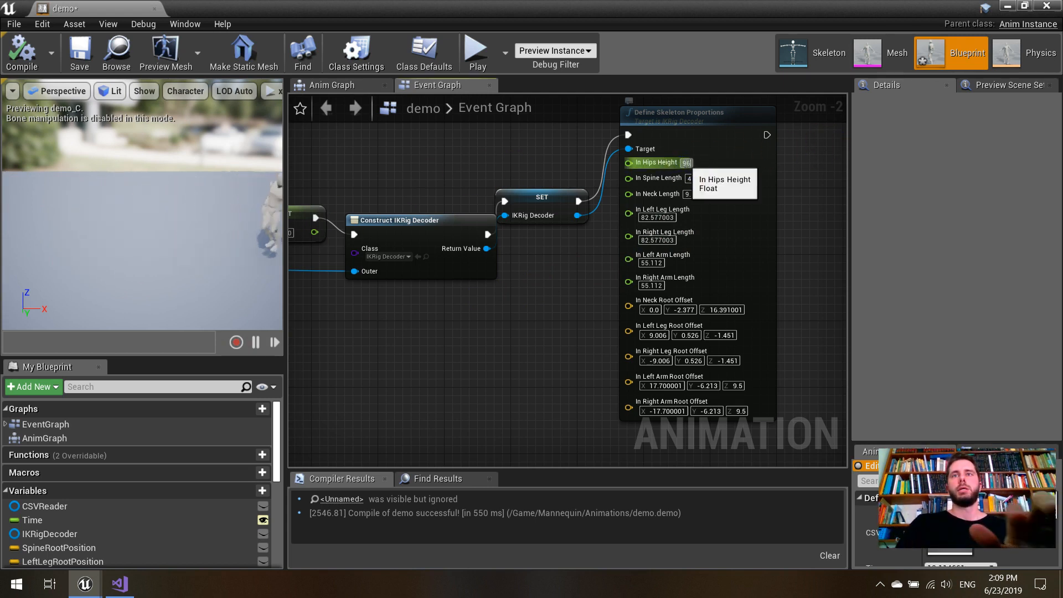
key(Return)
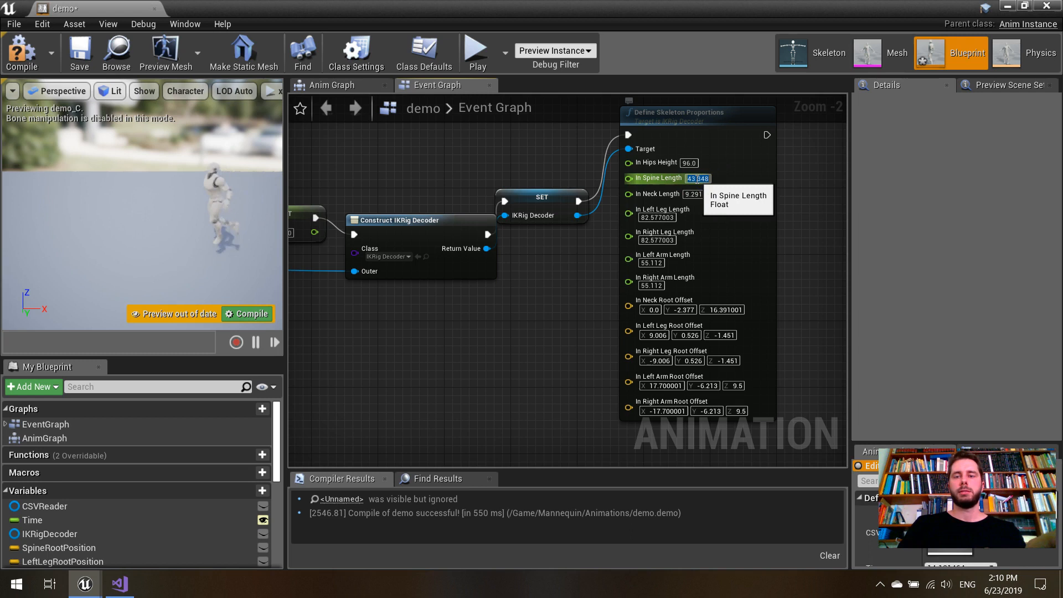
text(20)
key(Return)
click(258, 314)
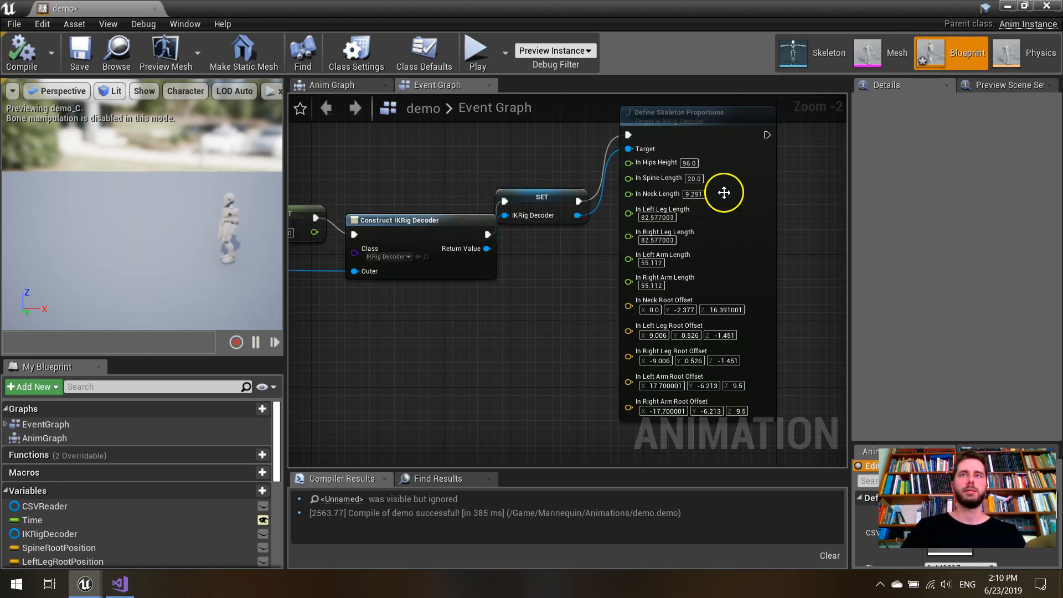
- Set In Spine Length to 60 and recompile the blueprint
click(695, 178)
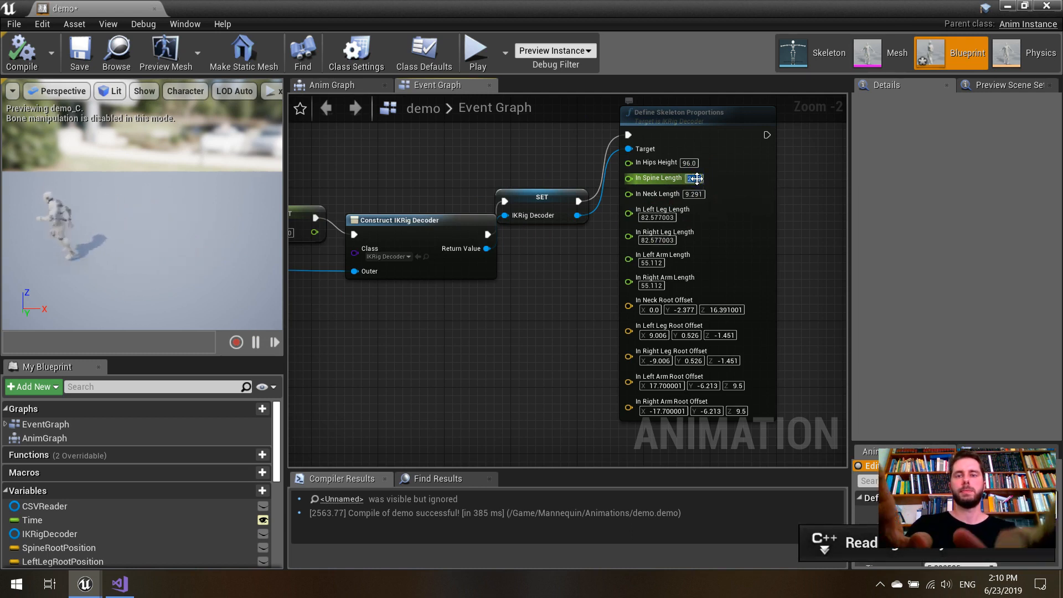
click(248, 360)
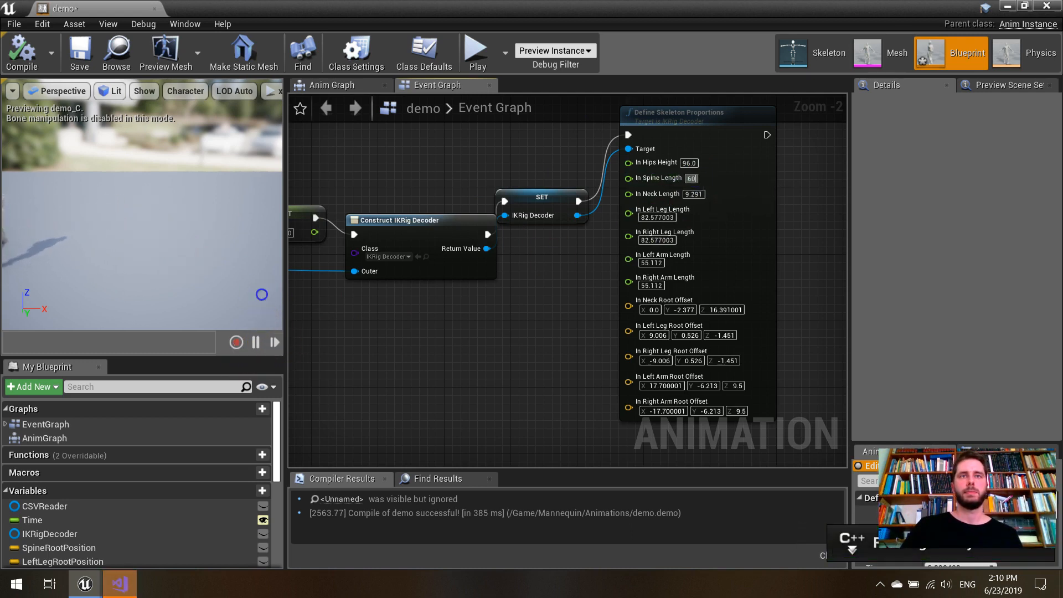
click(262, 318)
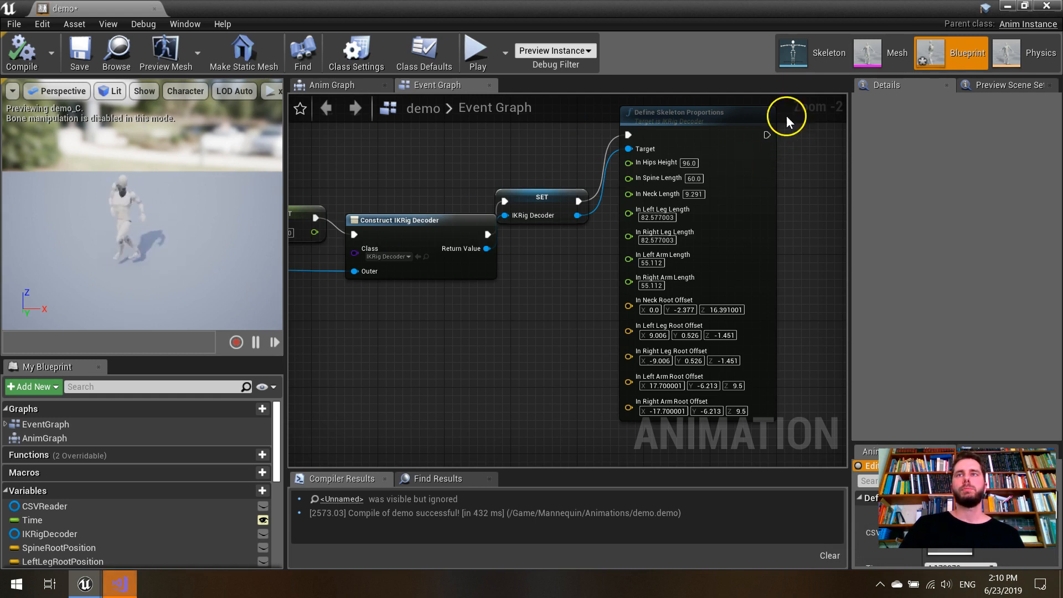
- Undo the last two In Spine Length changes and compile the blueprint
click(800, 197)
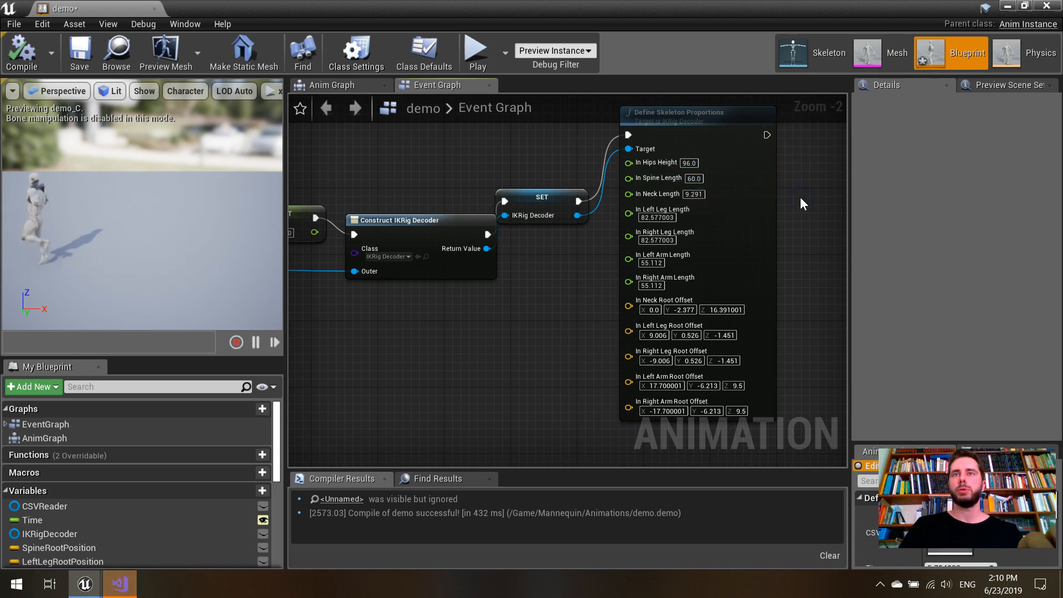
key(ctrl+z)
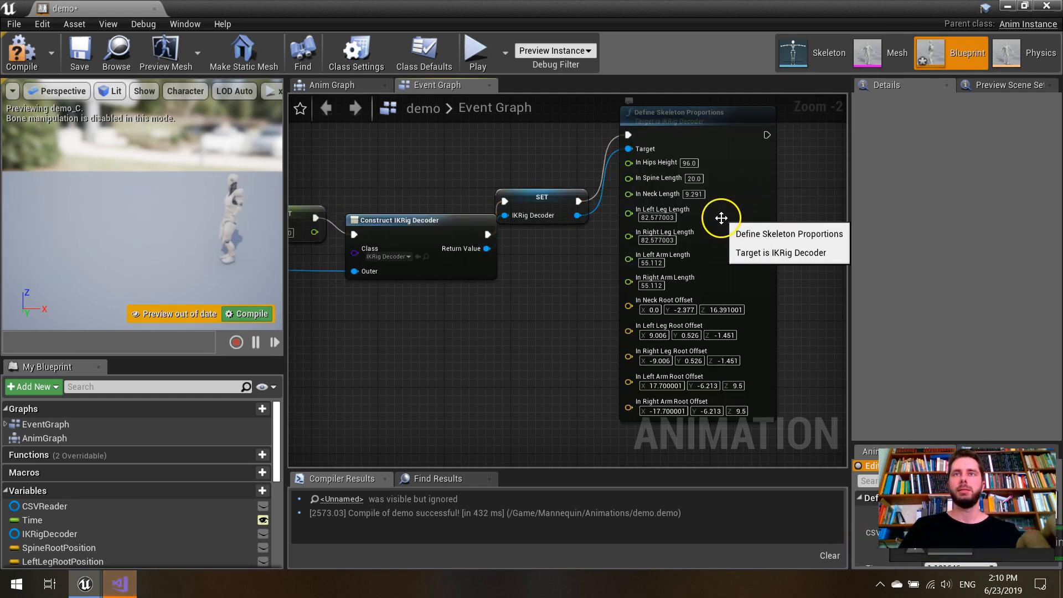
key(ctrl+z)
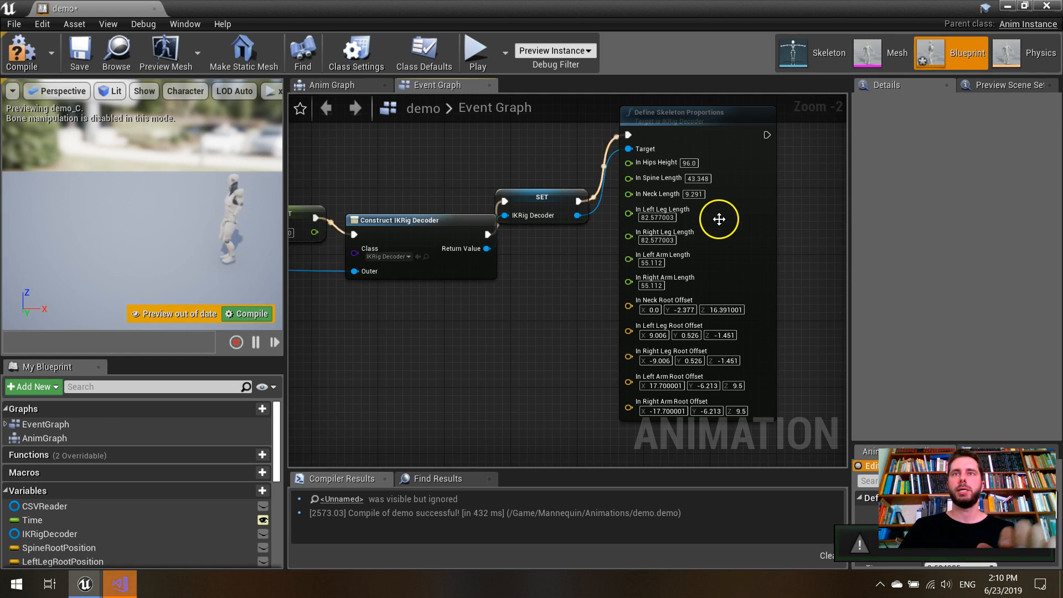
click(254, 312)
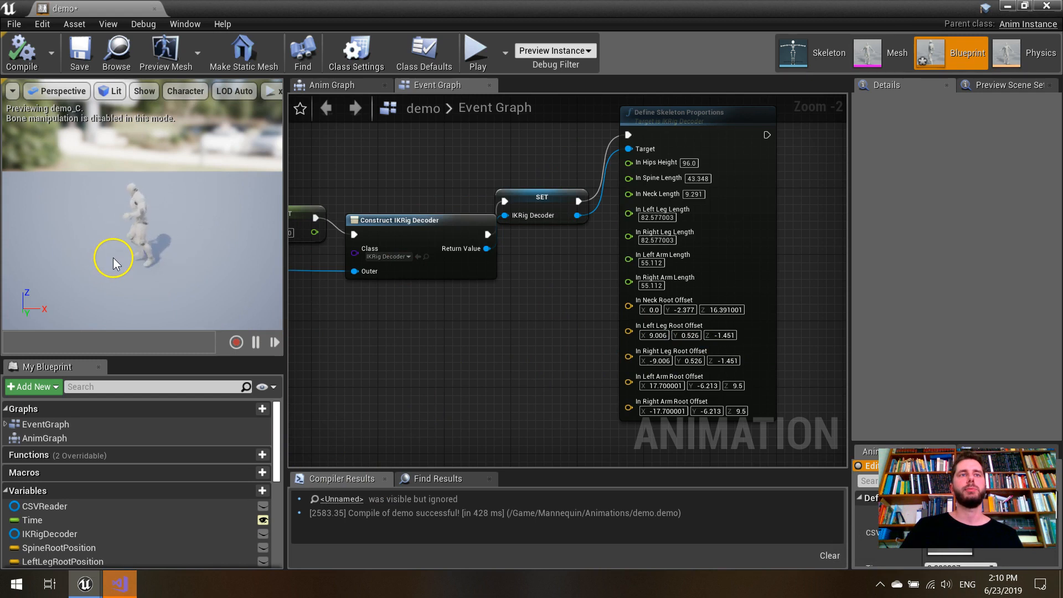
- Switch to Visual Studio to view IKRigDecoder.cpp and CSVtoTArray.cpp, and return to the demo blueprint's Event Graph in Unreal Engine
click(130, 585)
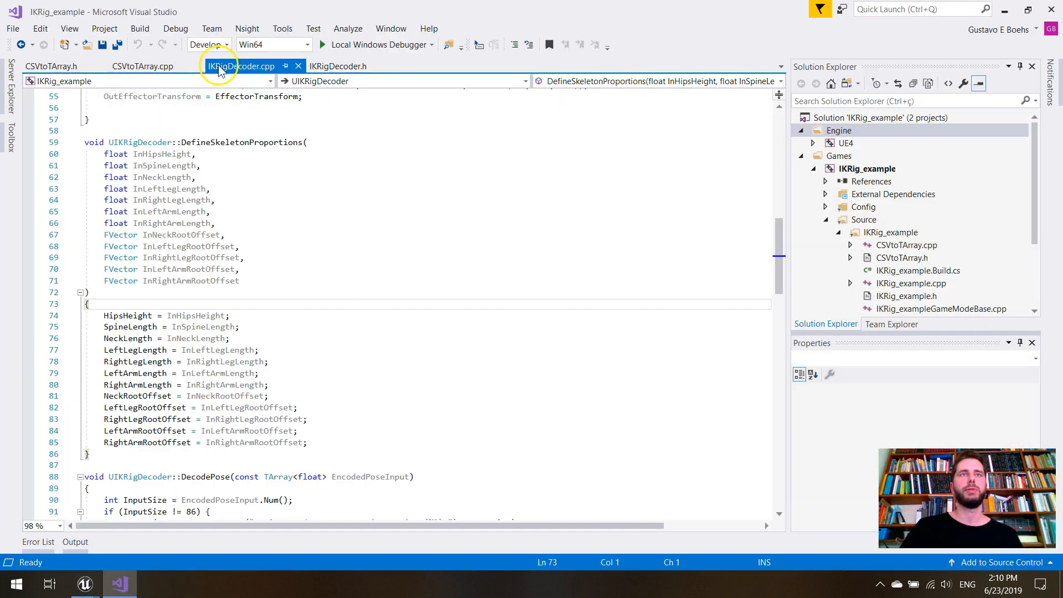
click(164, 71)
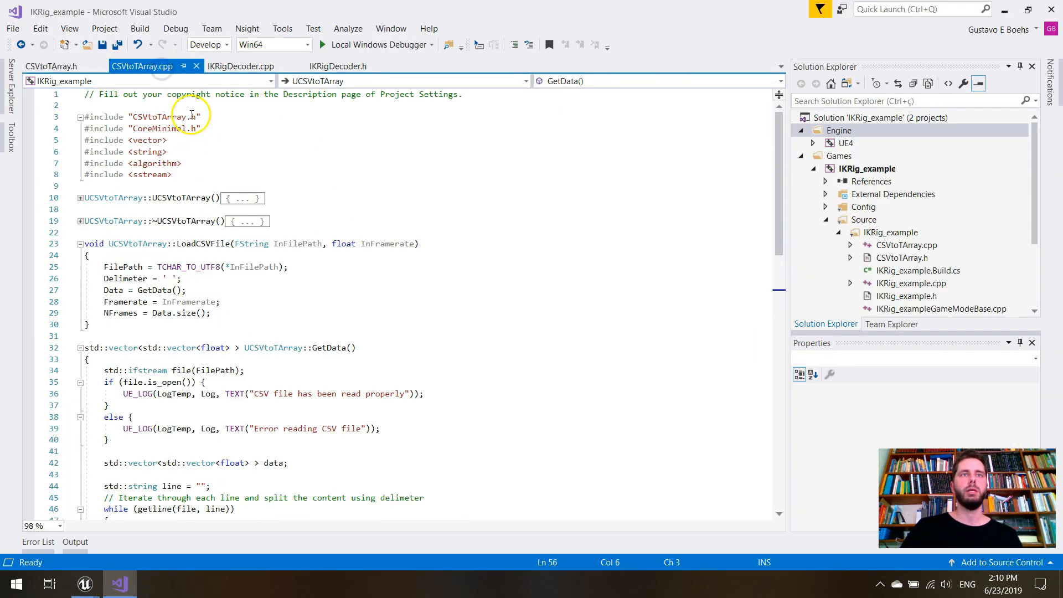
mouse_move(85, 584)
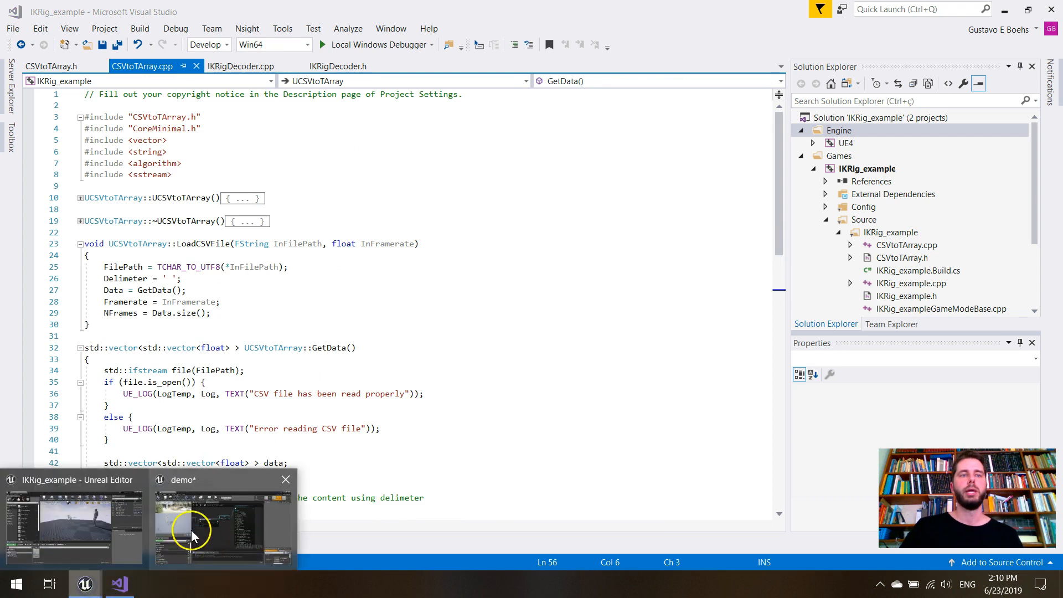
click(274, 515)
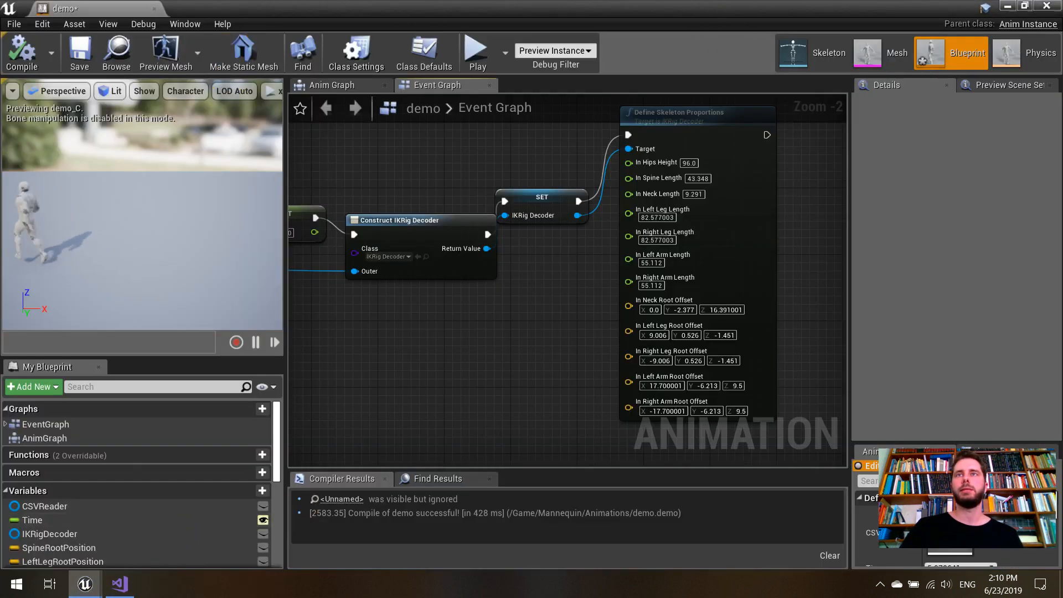
scroll(486, 338, down, 1)
mouse_move(432, 348)
right_down()
mouse_move(567, 319)
mouse_move(451, 339)
right_up()
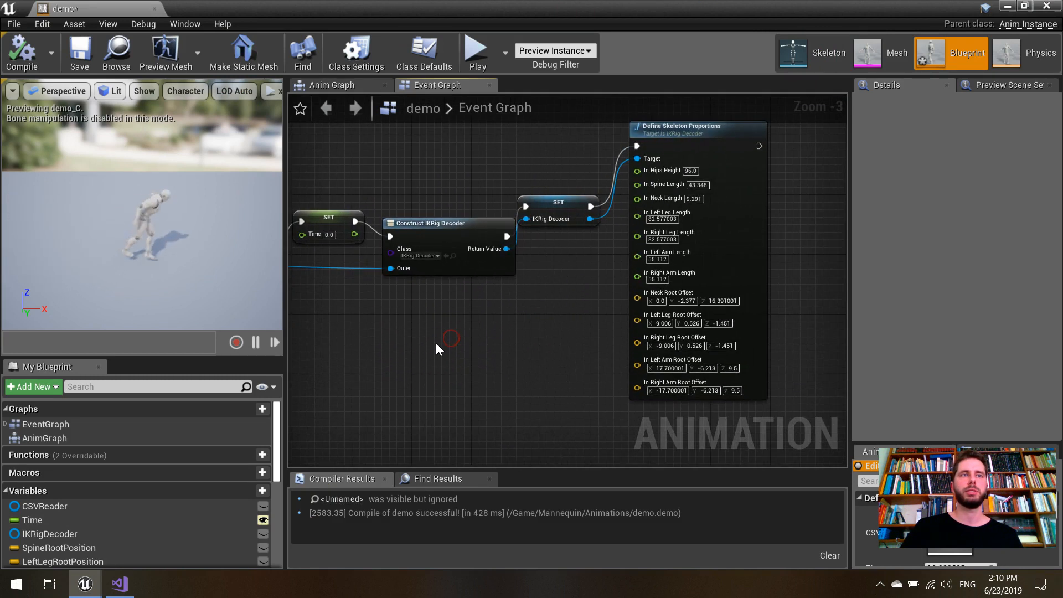